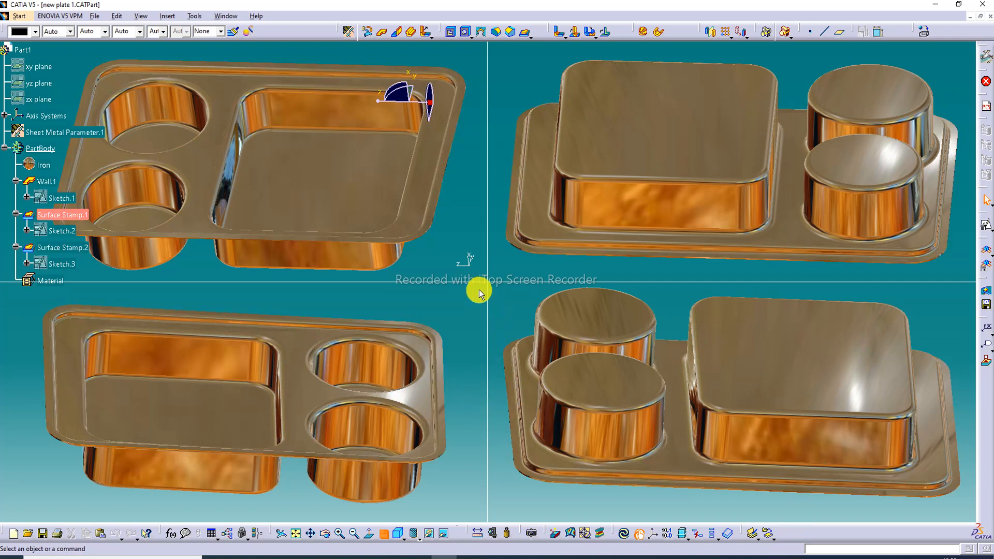
Return from the multi-view to a single view and examine the finished compartment tray from above and from its underside
{"action": "left_click", "coordinate": [384, 537]}
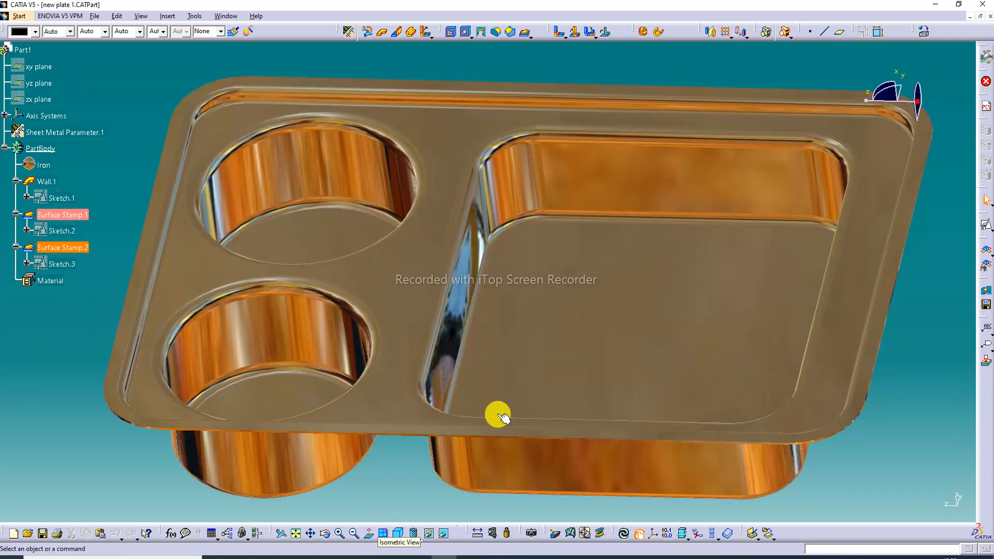
{"action": "middle_click_drag", "start_coordinate": [571, 307], "coordinate": [614, 337]}
{"action": "middle_click_drag", "start_coordinate": [460, 303], "coordinate": [672, 305]}
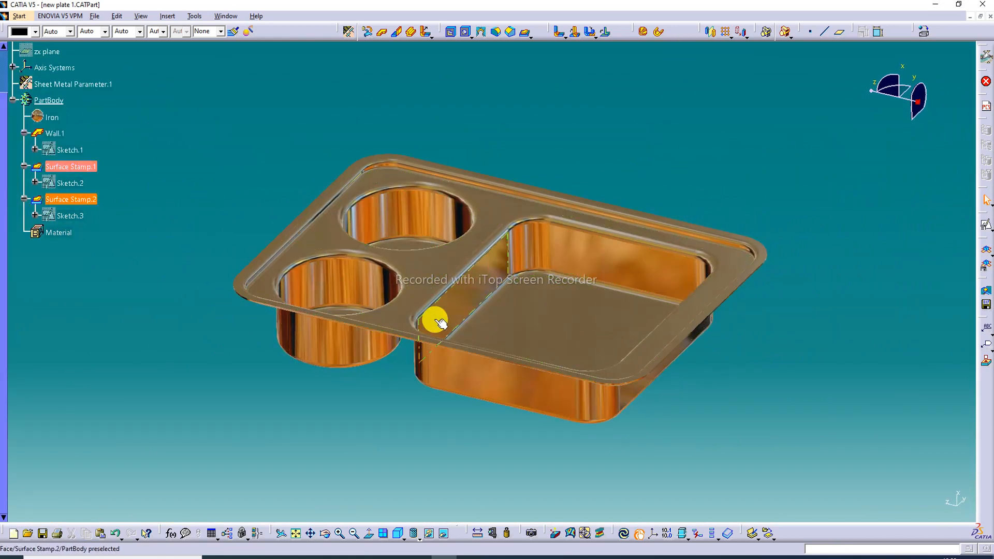
{"action": "middle_click_drag", "start_coordinate": [435, 319], "coordinate": [481, 184]}
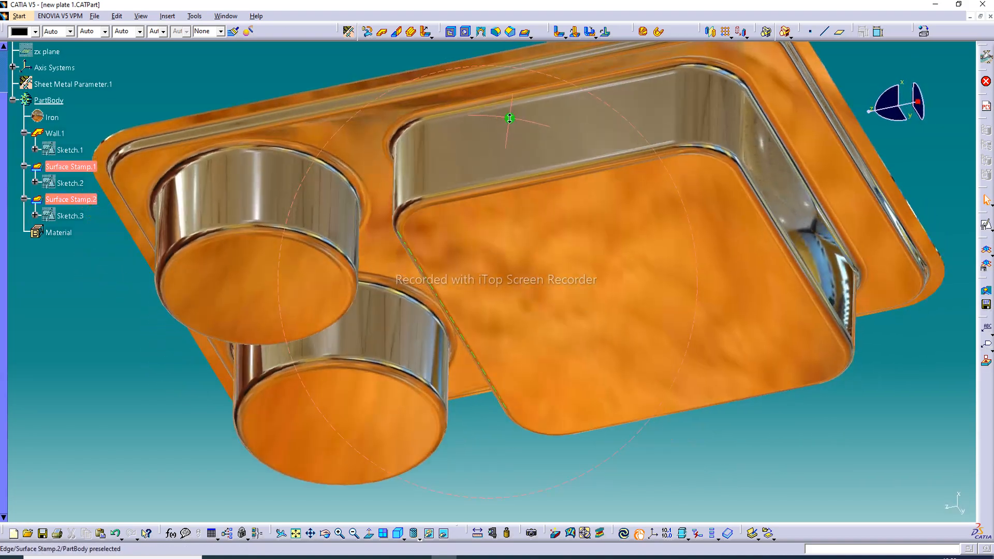
{"action": "middle_click", "coordinate": [505, 203]}
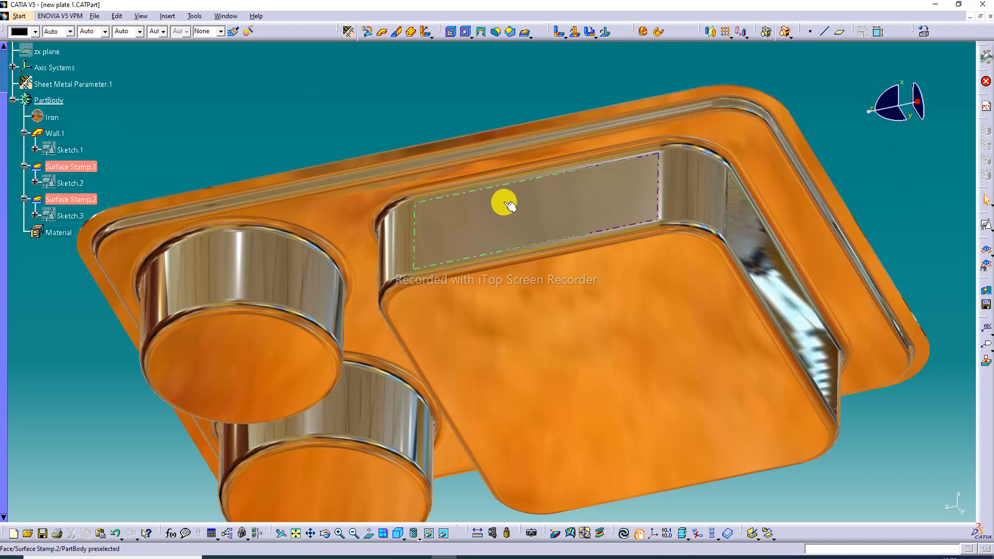
{"action": "middle_click_drag", "start_coordinate": [504, 206], "coordinate": [610, 277]}
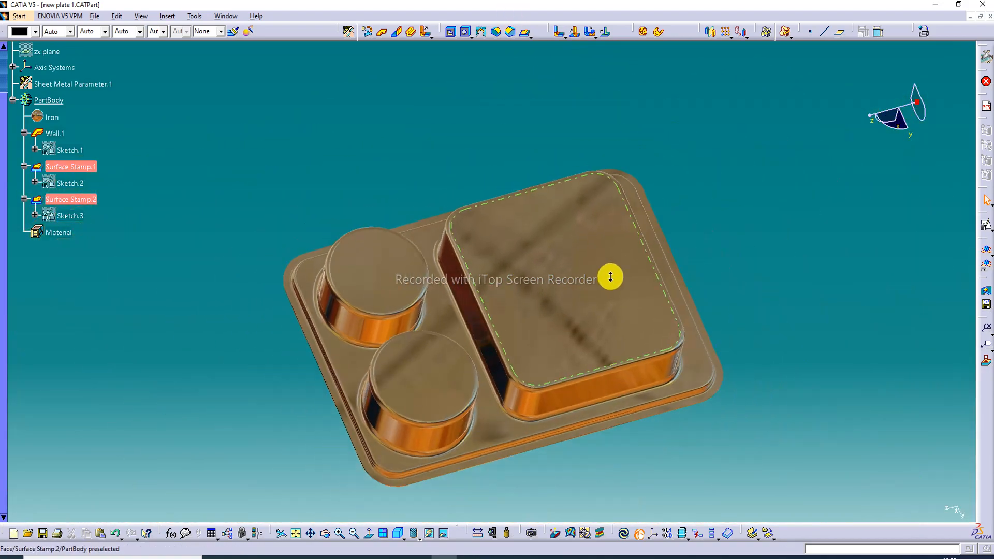
{"action": "middle_click_drag", "start_coordinate": [552, 343], "coordinate": [595, 211]}
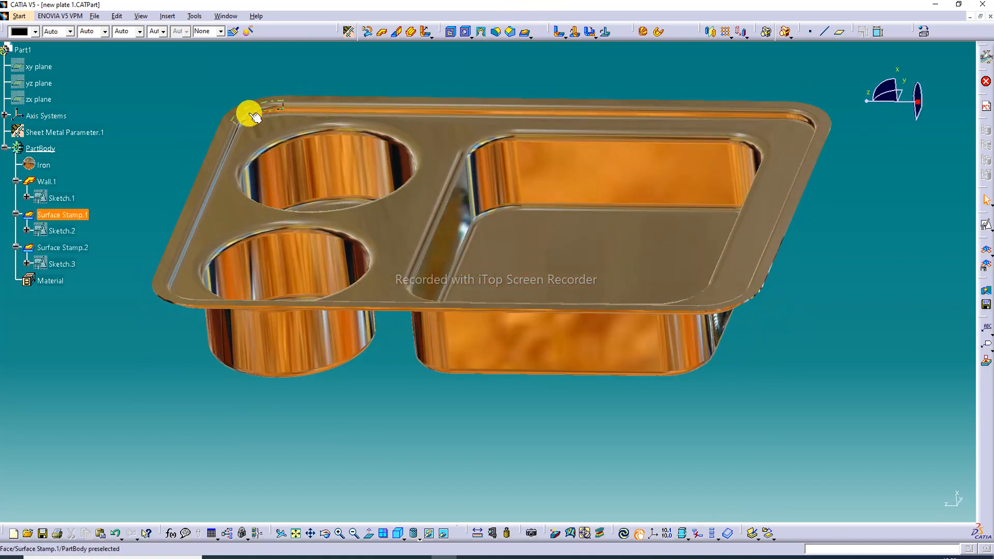
{"action": "middle_click_drag", "start_coordinate": [355, 249], "coordinate": [368, 317]}
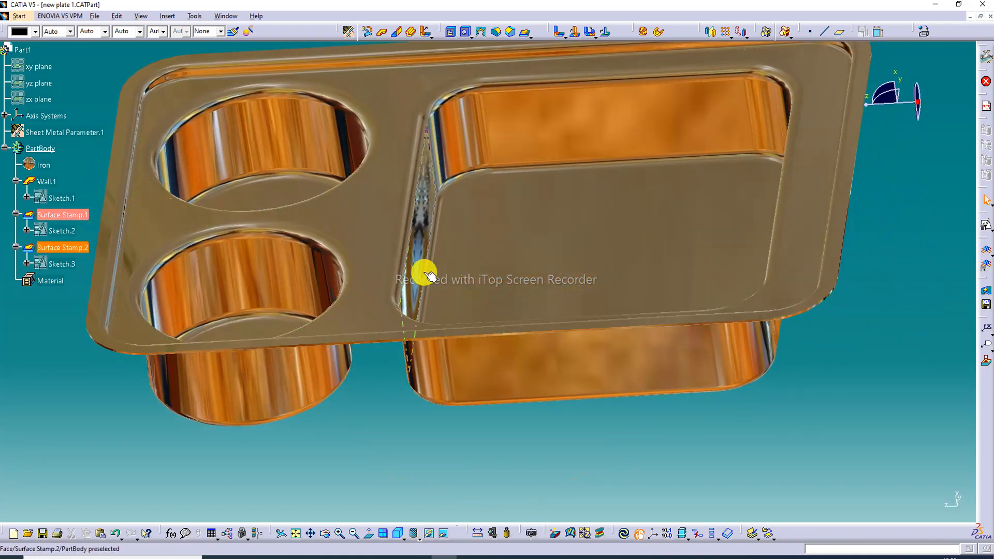
{"action": "middle_click_drag", "start_coordinate": [499, 276], "coordinate": [570, 253]}
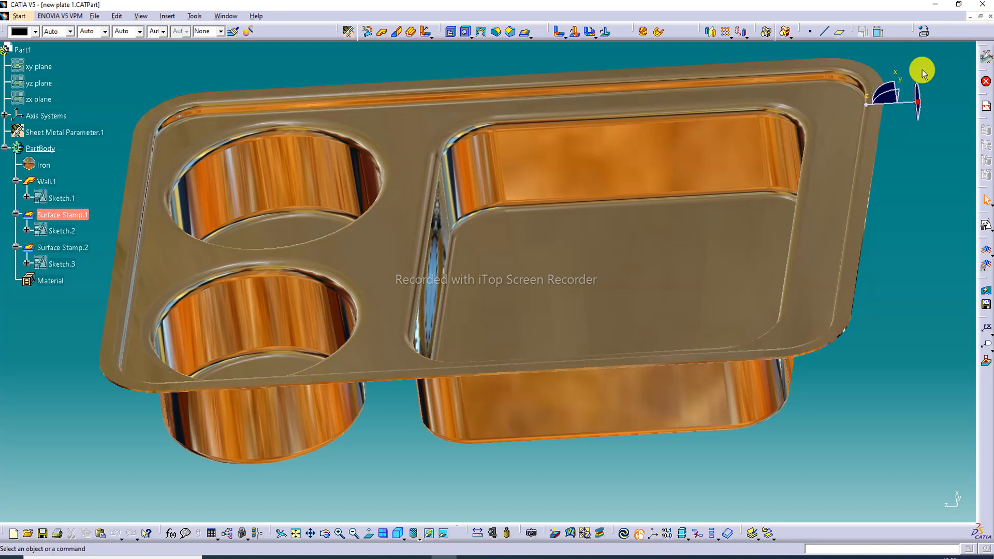
Close the finished tray document and create a new Generative Sheetmetal Design part with hybrid design enabled
{"action": "left_click", "coordinate": [989, 16]}
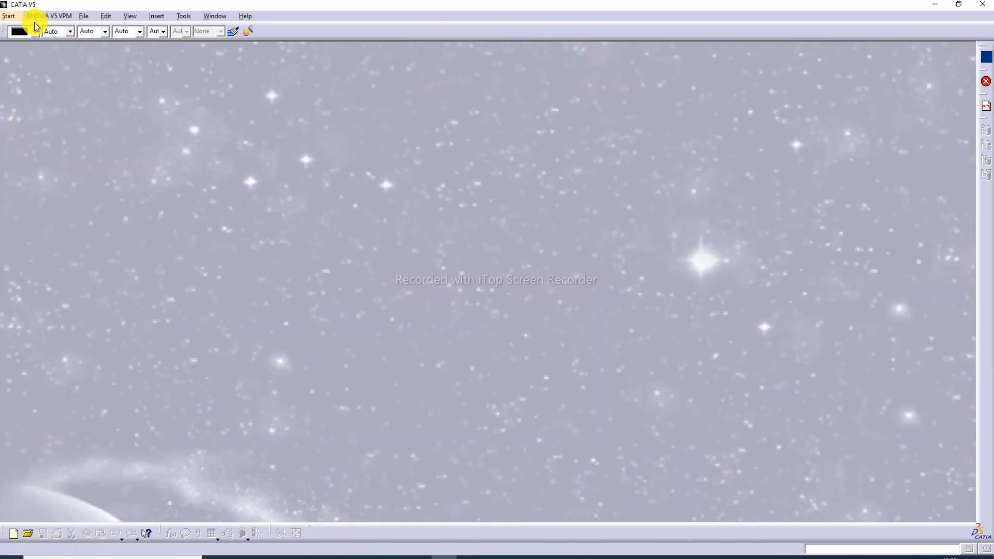
{"action": "left_click", "coordinate": [14, 18]}
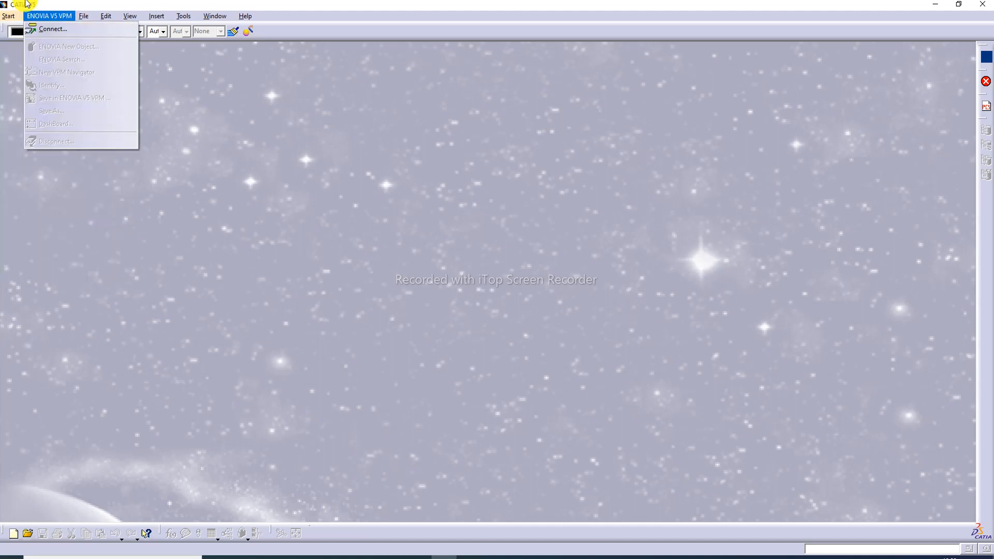
{"action": "mouse_move", "coordinate": [31, 41]}
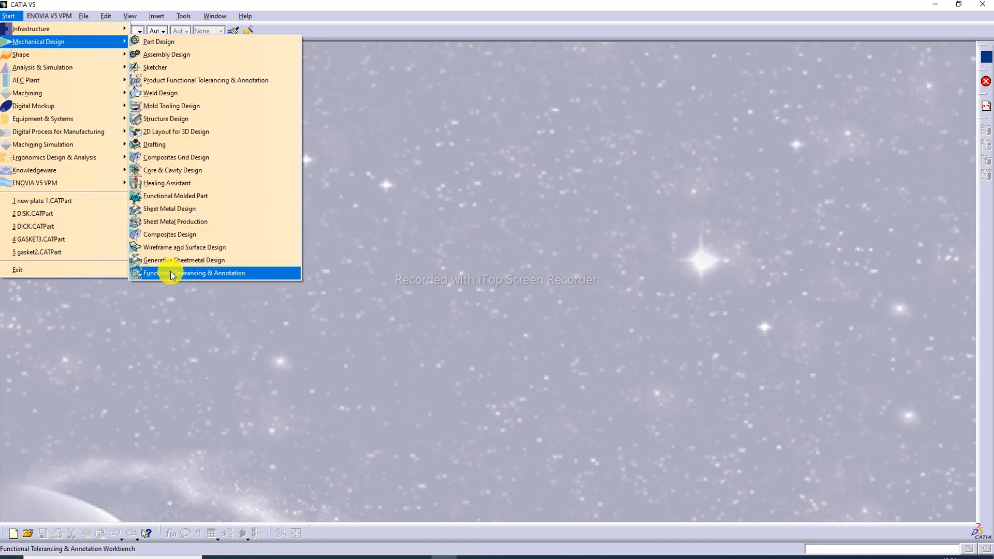
{"action": "left_click", "coordinate": [198, 261]}
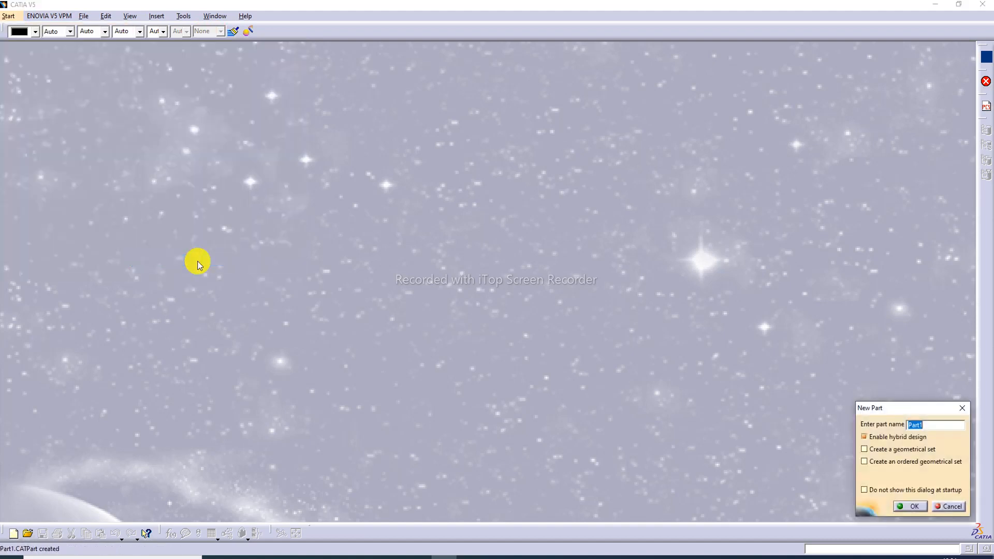
{"action": "left_click", "coordinate": [909, 506]}
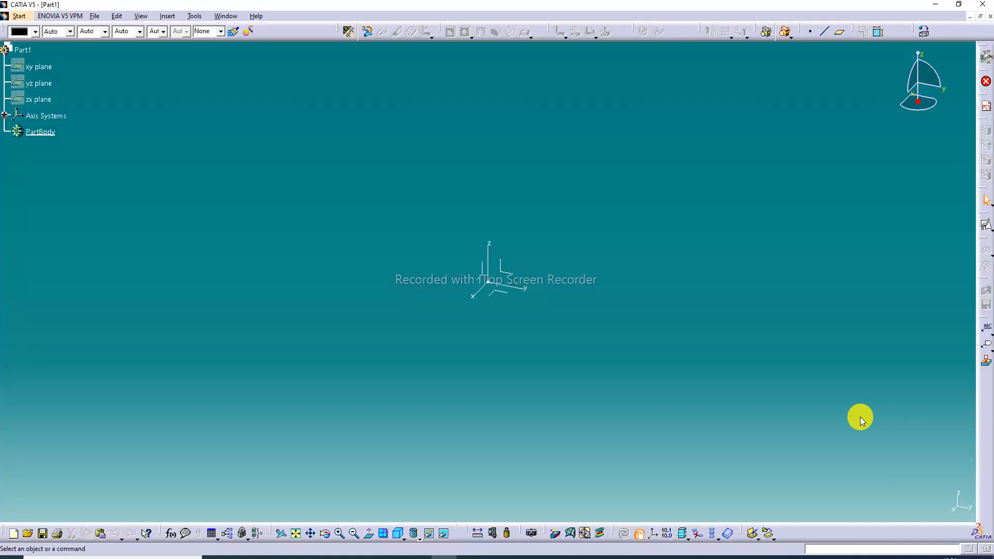
Create a positioned sketch on the yz plane of the absolute axis system with implicit origin and orientation
{"action": "left_click", "coordinate": [515, 277]}
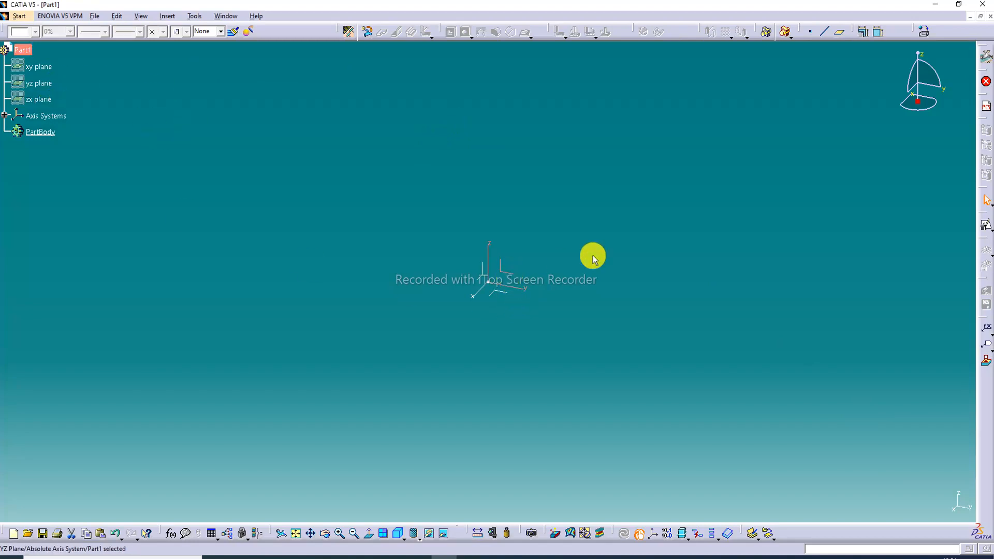
{"action": "left_click", "coordinate": [989, 230]}
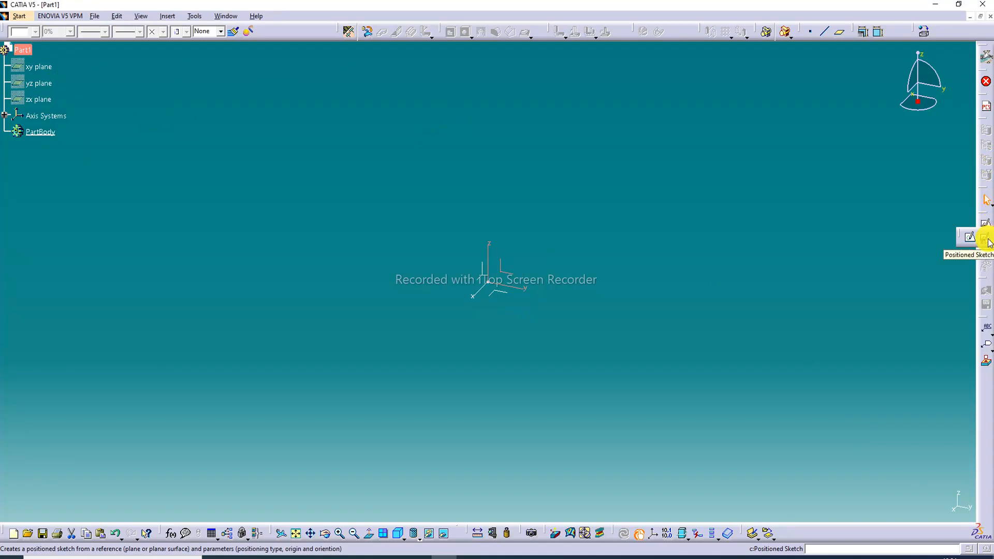
{"action": "left_click", "coordinate": [987, 241]}
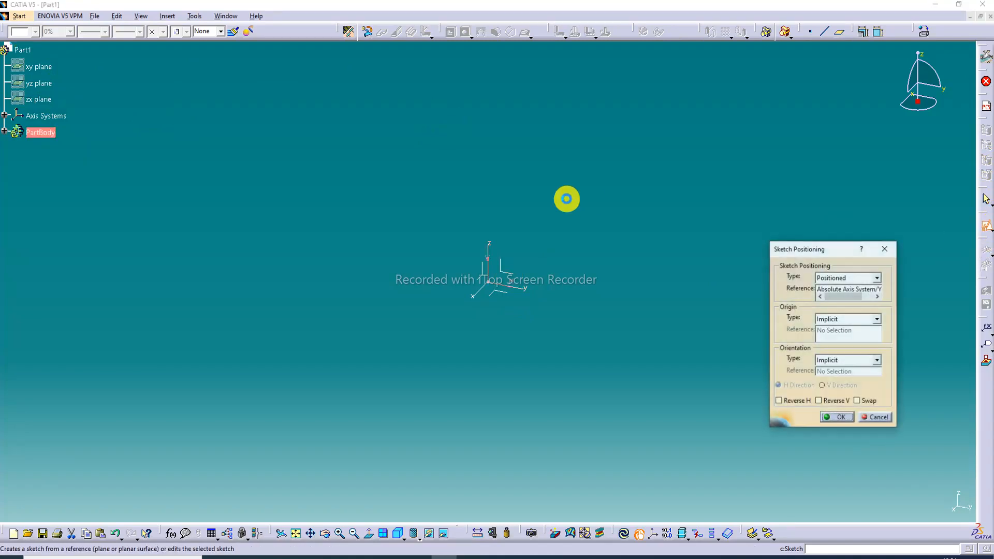
{"action": "left_click", "coordinate": [839, 417]}
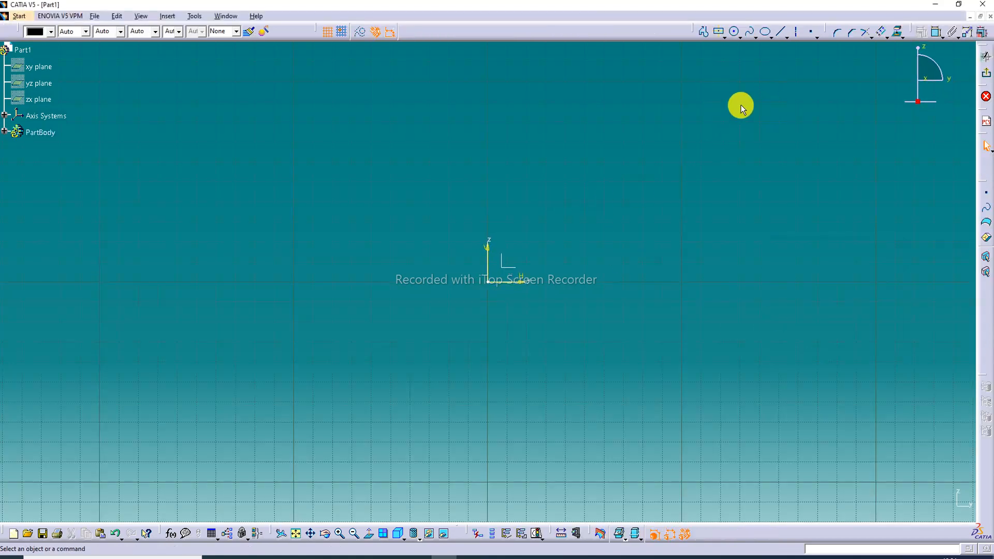
Sketch a centered rectangle about 318 mm wide and 180 mm high around the origin
{"action": "left_click", "coordinate": [724, 36]}
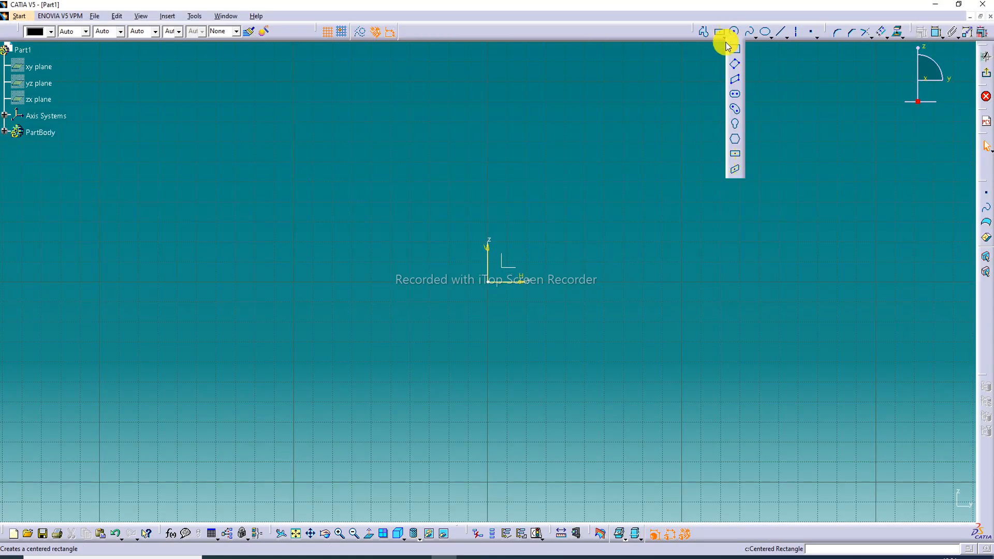
{"action": "left_click", "coordinate": [736, 156]}
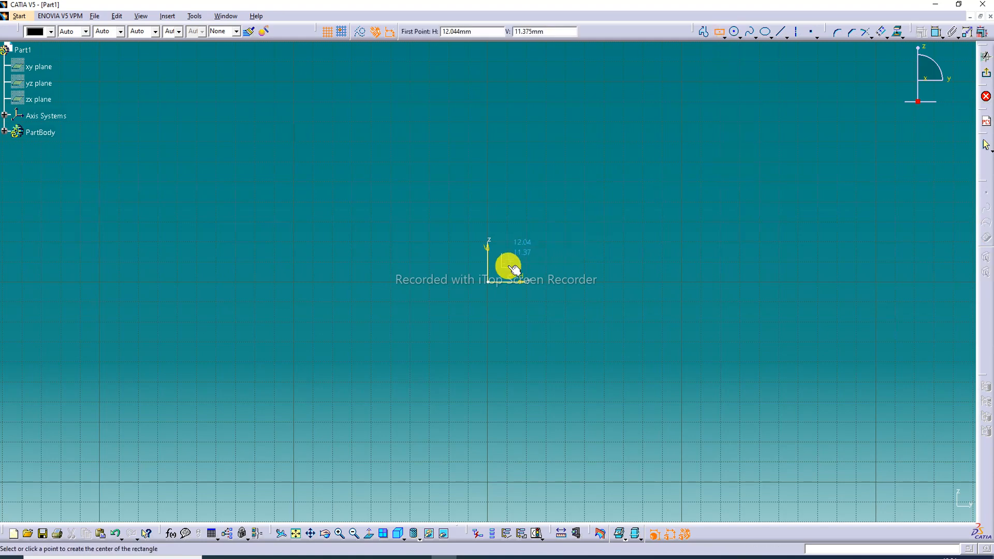
{"action": "left_click", "coordinate": [488, 283]}
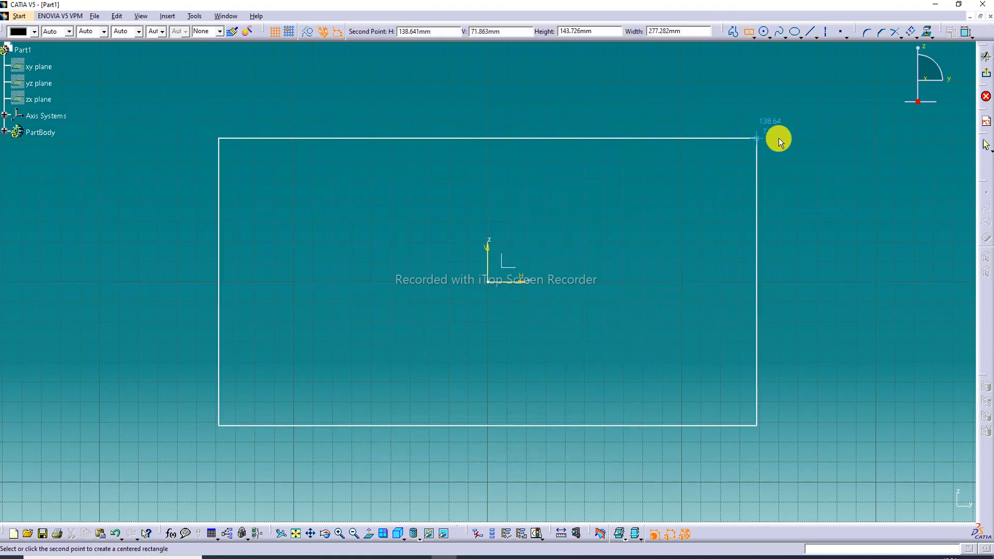
{"action": "left_click", "coordinate": [796, 101]}
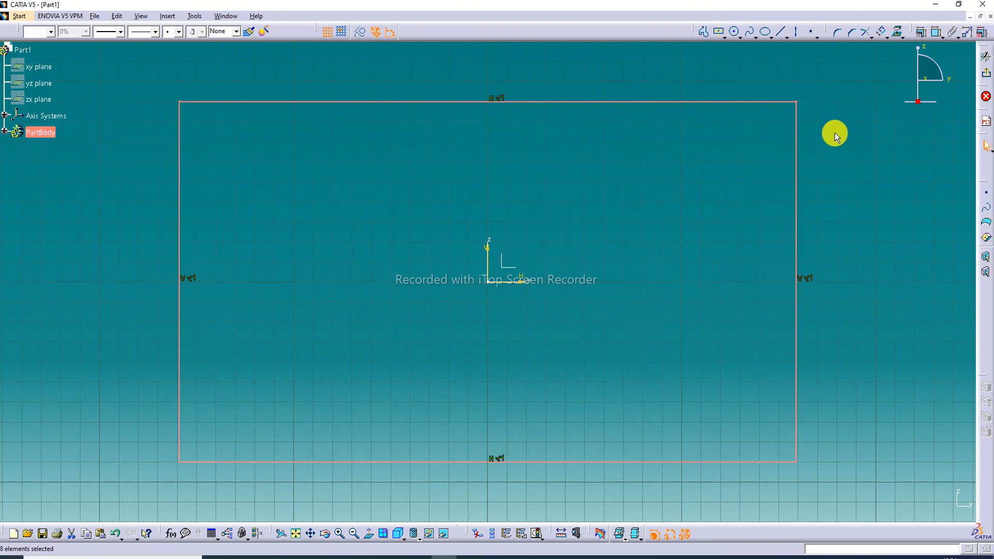
Add length constraints to the rectangle's upper edge and to one of its vertical edges
{"action": "left_click", "coordinate": [936, 36]}
{"action": "left_click", "coordinate": [598, 102]}
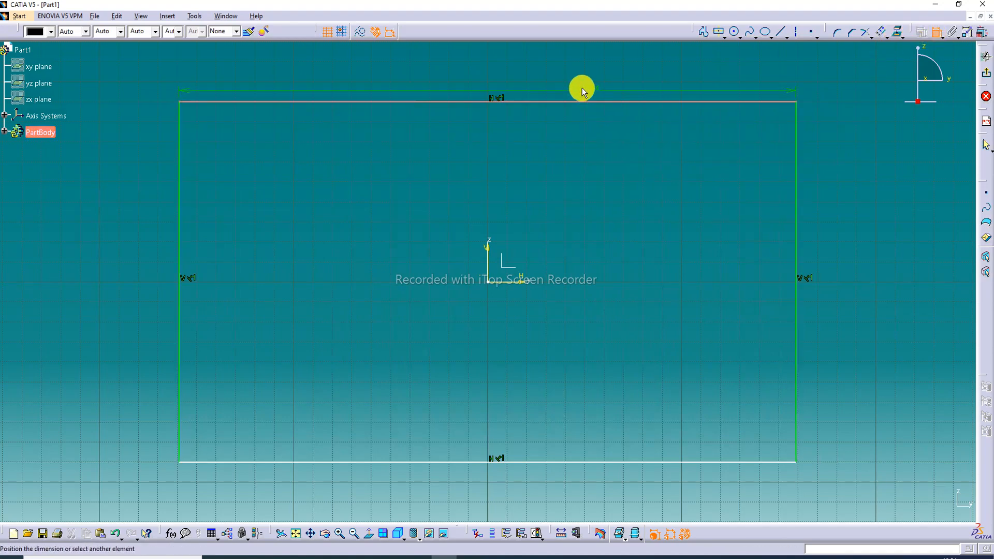
{"action": "left_click", "coordinate": [544, 80]}
{"action": "left_click", "coordinate": [936, 32]}
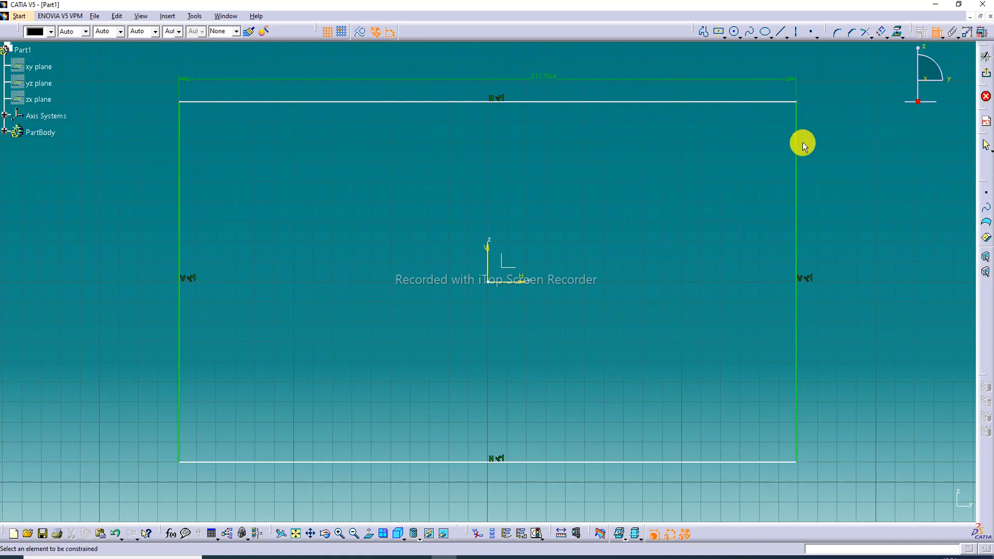
{"action": "left_click", "coordinate": [797, 154]}
{"action": "left_click", "coordinate": [837, 182]}
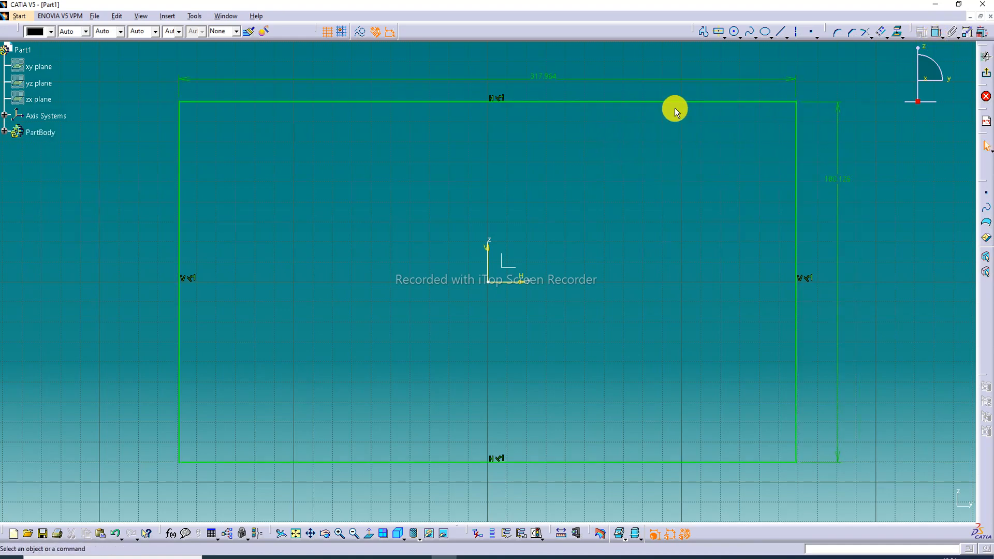
Set the rectangle's width to 340 mm and its height to 240 mm
{"action": "double_click", "coordinate": [547, 79]}
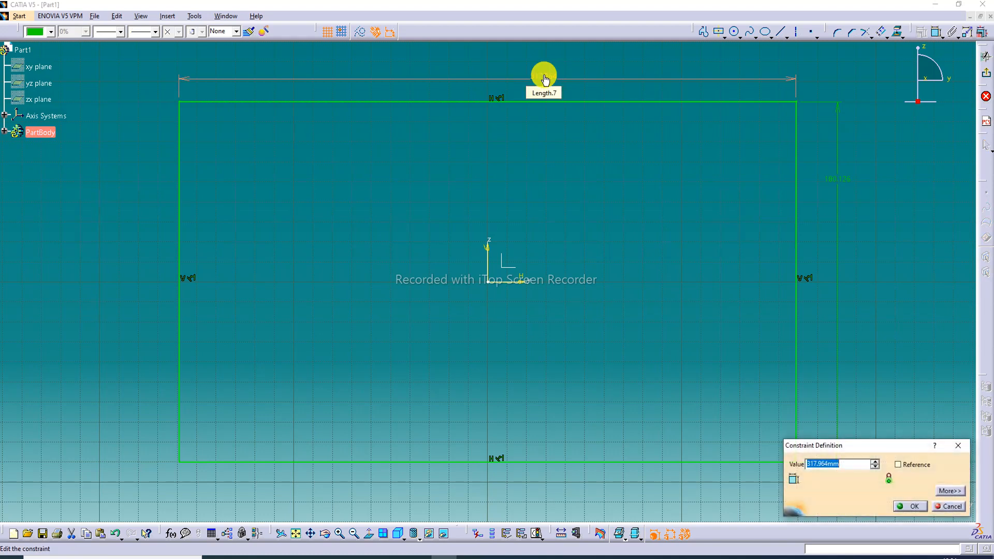
{"action": "type", "text": "340"}
{"action": "key", "text": "Return"}
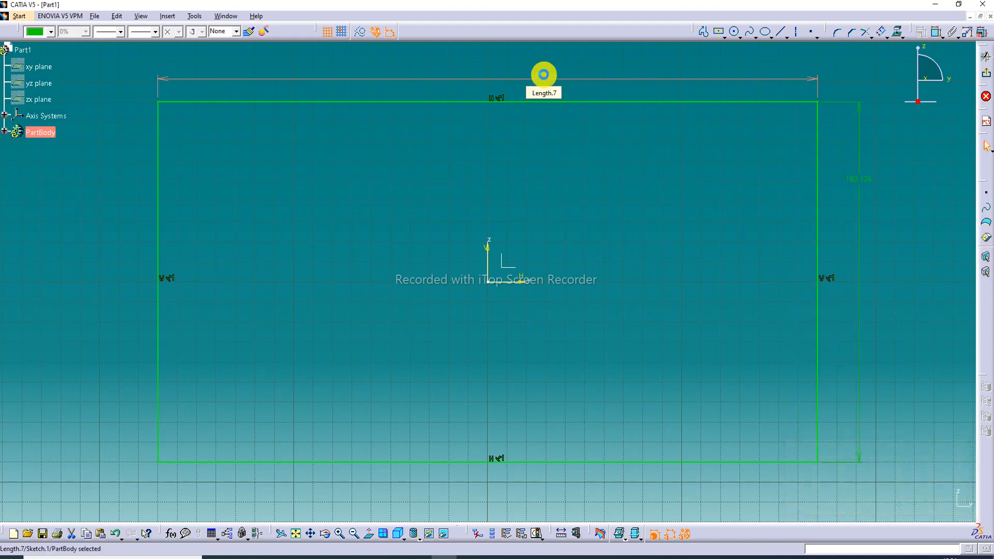
{"action": "double_click", "coordinate": [859, 183]}
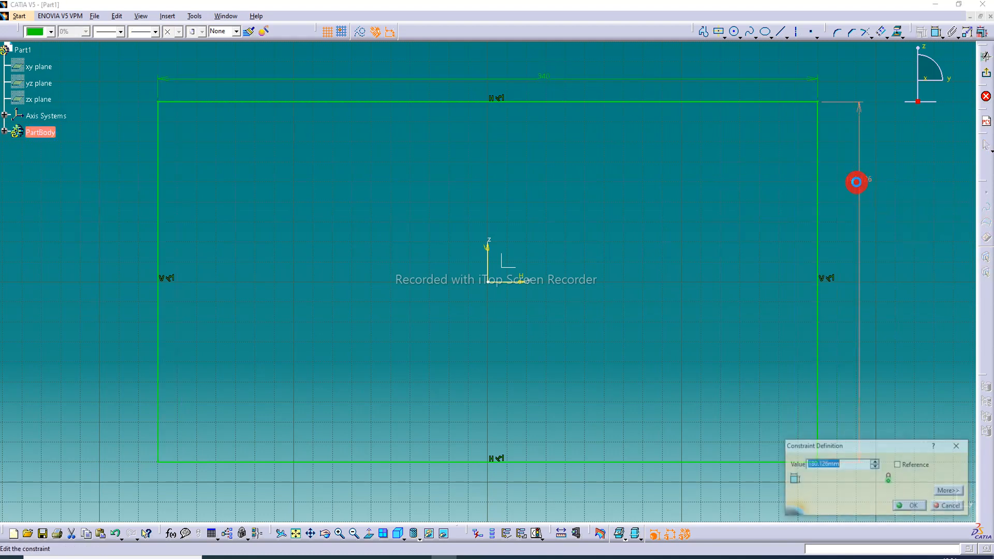
{"action": "type", "text": "240"}
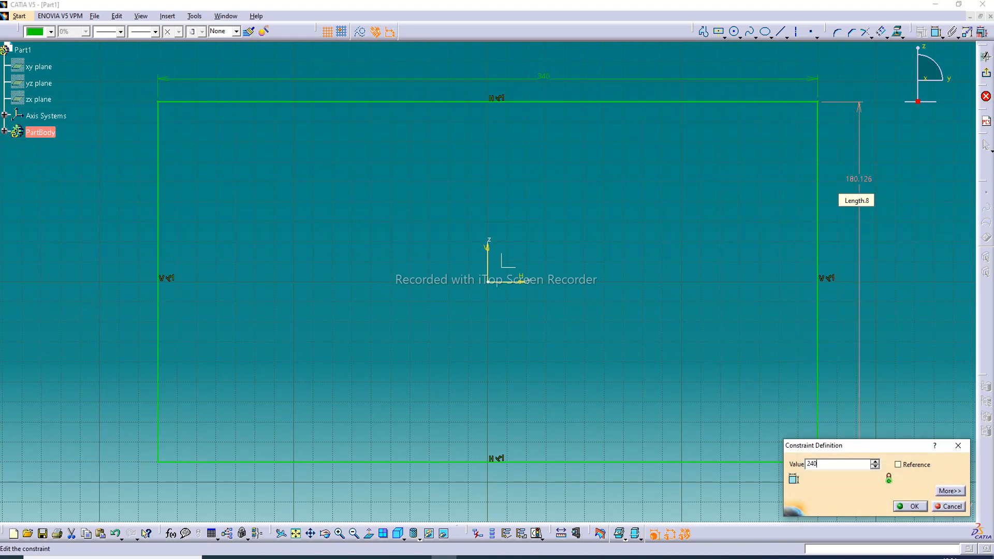
{"action": "key", "text": "Return"}
{"action": "mouse_move", "coordinate": [706, 217]}
{"action": "middle_mouse_down"}
{"action": "mouse_move", "coordinate": [694, 188]}
{"action": "mouse_move", "coordinate": [707, 240]}
{"action": "middle_mouse_up"}
{"action": "left_click", "coordinate": [708, 218]}
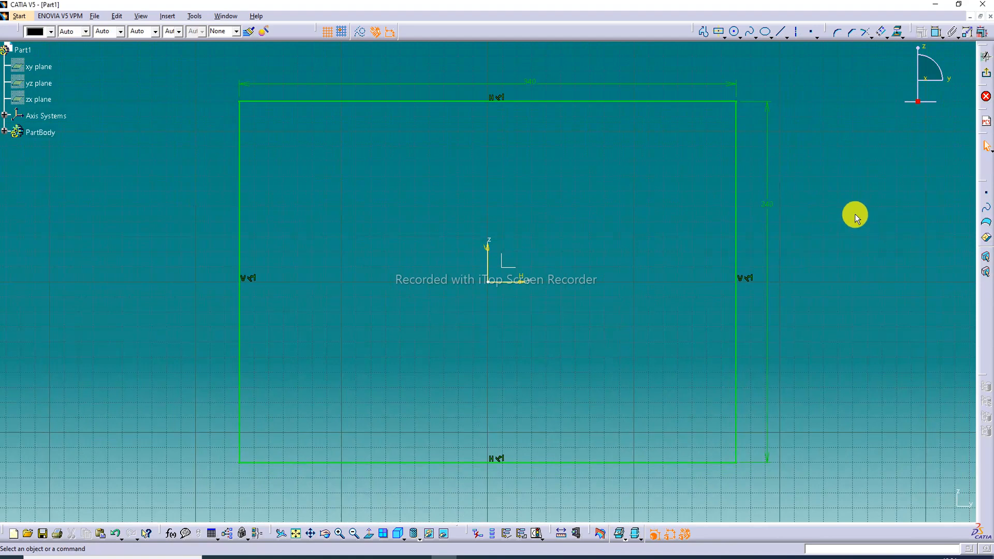
Round all four corners of the rectangle with a 40 mm radius, converting lengths to distances, and exit the sketch
{"action": "left_click", "coordinate": [839, 36]}
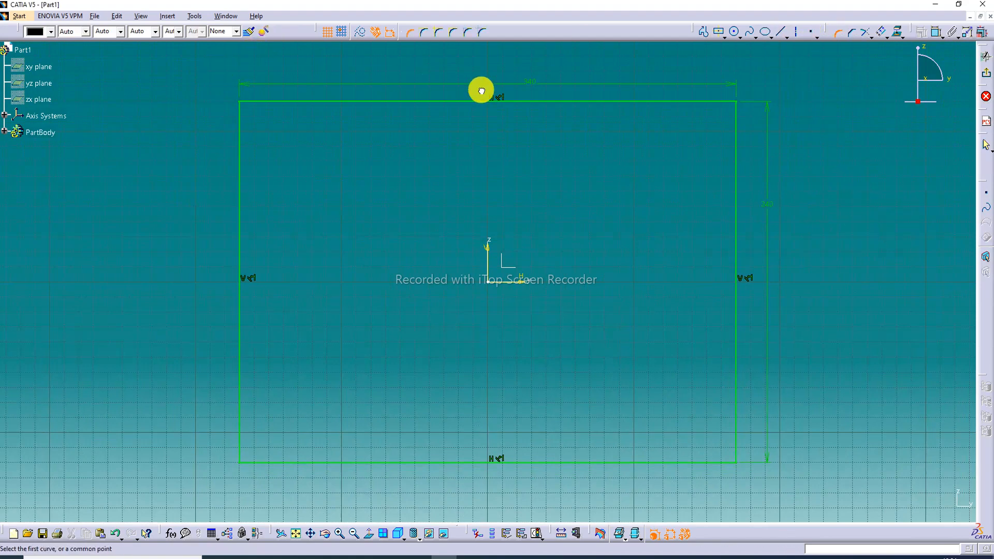
{"action": "mouse_move", "coordinate": [214, 68]}
{"action": "left_mouse_down"}
{"action": "mouse_move", "coordinate": [752, 186]}
{"action": "mouse_move", "coordinate": [816, 331]}
{"action": "mouse_move", "coordinate": [753, 473]}
{"action": "mouse_move", "coordinate": [756, 494]}
{"action": "left_mouse_up"}
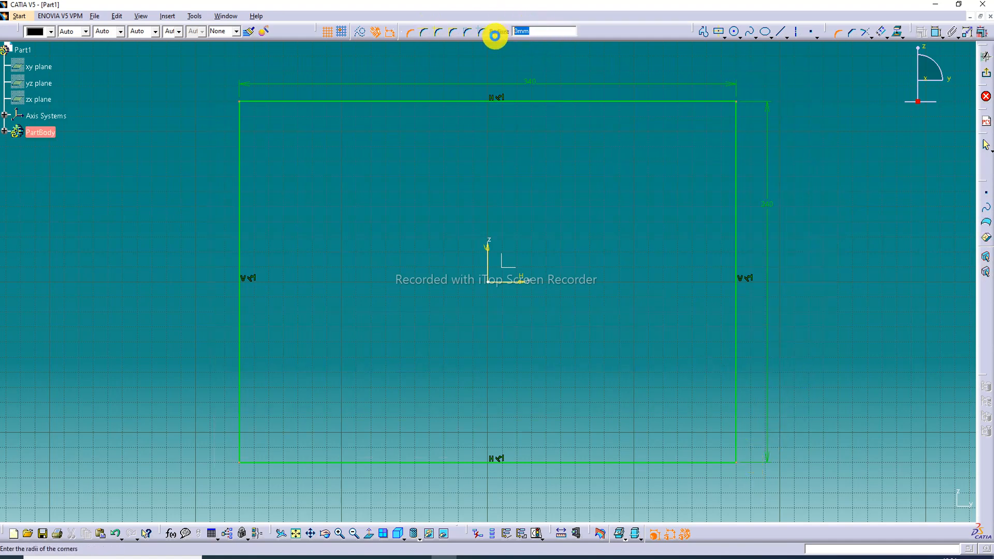
{"action": "type", "text": "40"}
{"action": "key", "text": "Return"}
{"action": "left_click", "coordinate": [524, 306]}
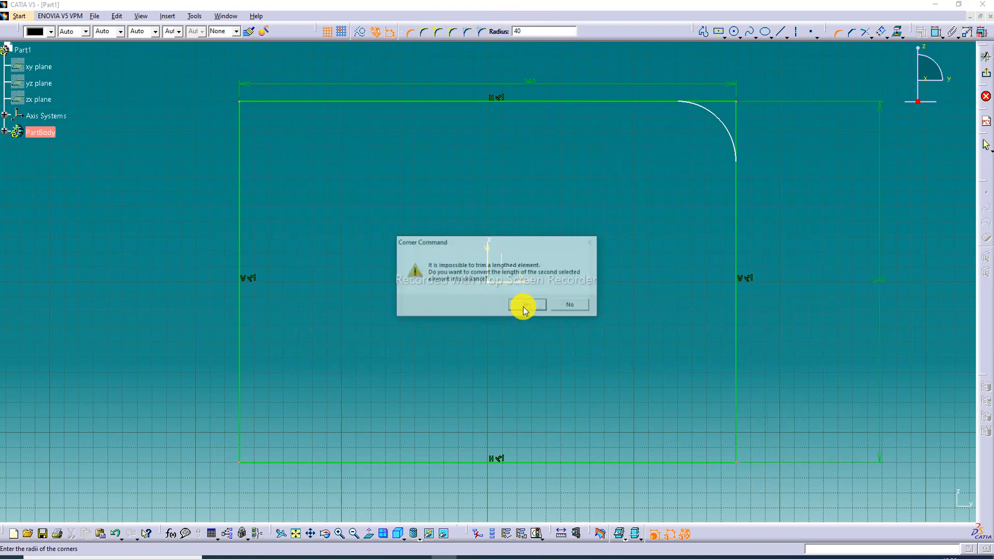
{"action": "left_click", "coordinate": [524, 305]}
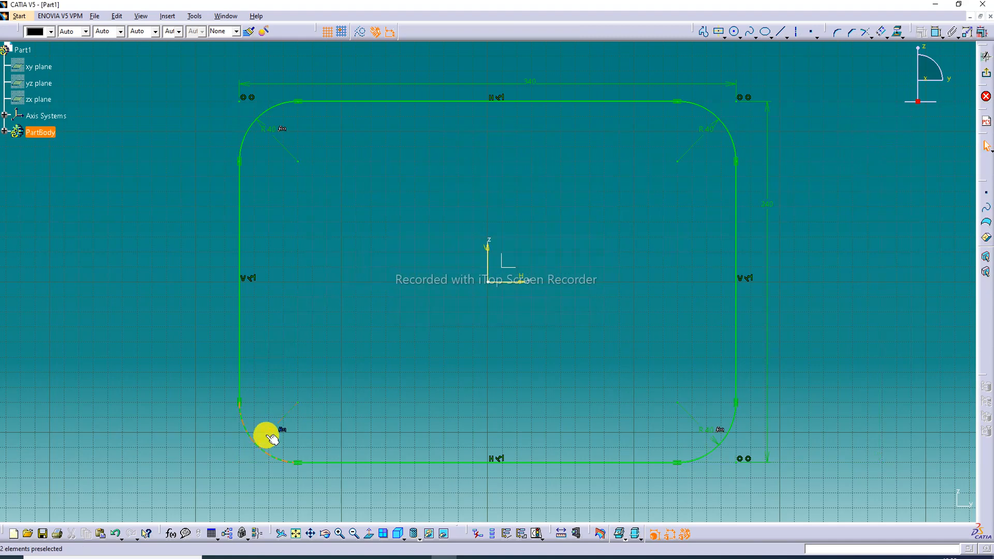
{"action": "left_click_drag", "start_coordinate": [266, 433], "coordinate": [232, 450]}
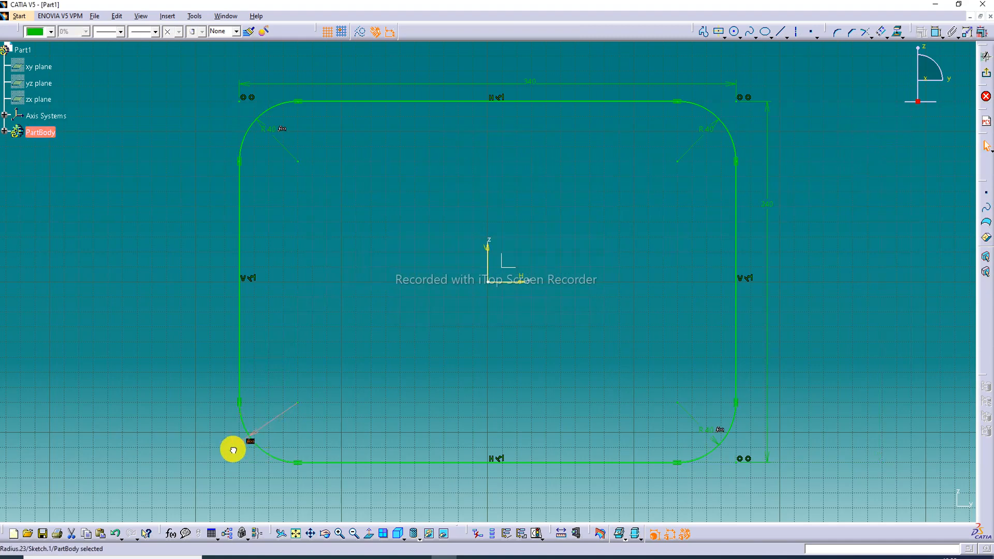
{"action": "left_click", "coordinate": [986, 56]}
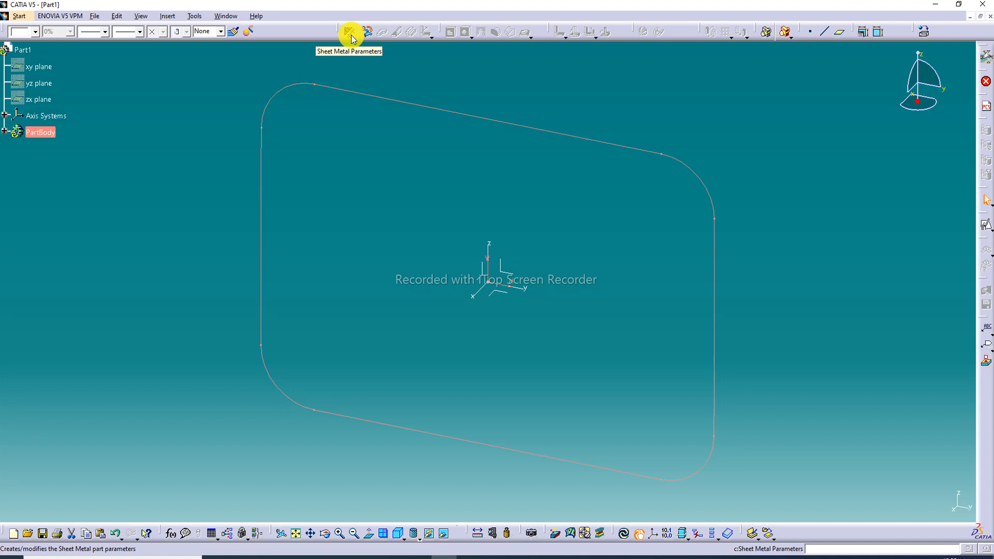
Define the sheet metal parameters with a thickness of 1 mm and a default bend radius of 2 mm
{"action": "left_click", "coordinate": [350, 35]}
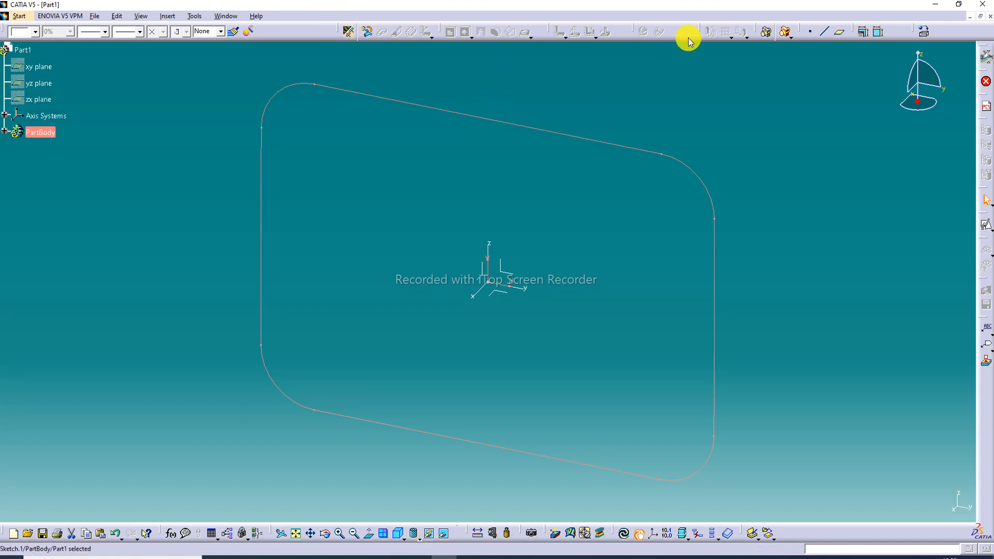
{"action": "left_click", "coordinate": [350, 35]}
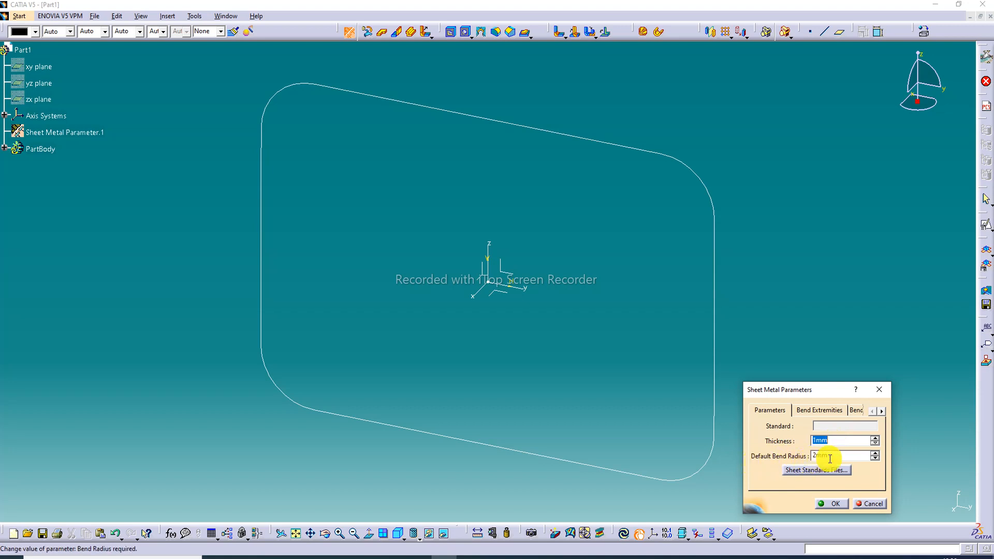
{"action": "left_click", "coordinate": [835, 503]}
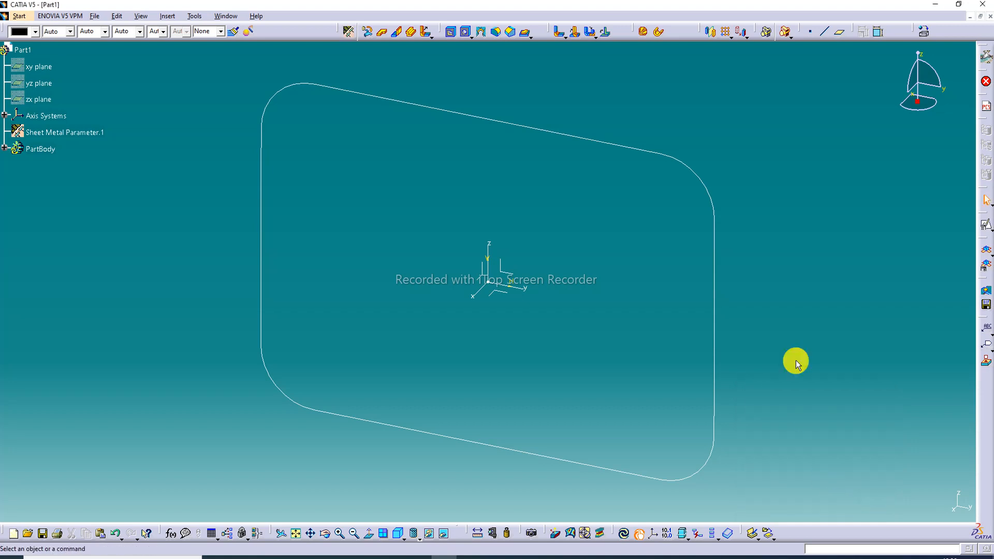
Create a wall from the rounded rectangle sketch with the material side inverted
{"action": "left_click", "coordinate": [383, 35]}
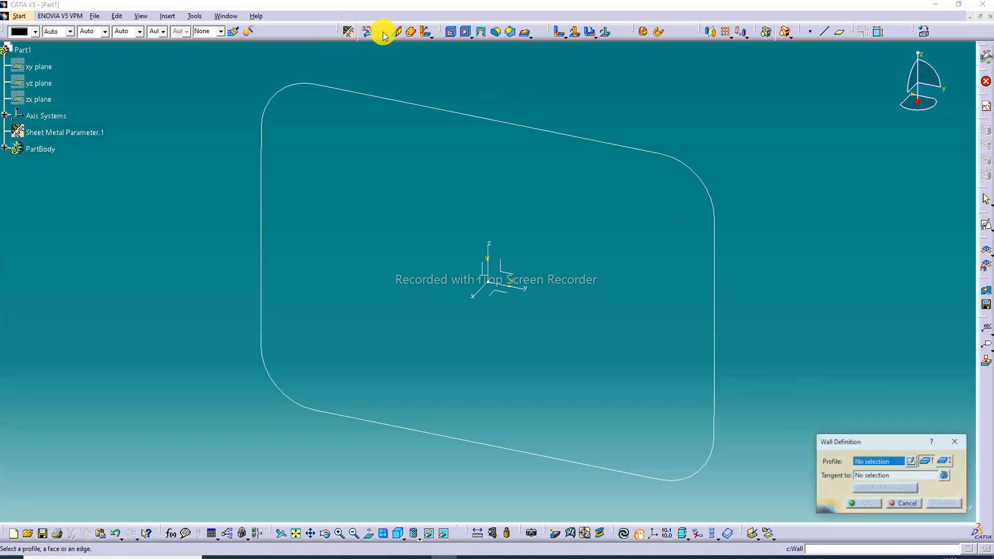
{"action": "left_click", "coordinate": [505, 122]}
{"action": "left_click", "coordinate": [939, 508]}
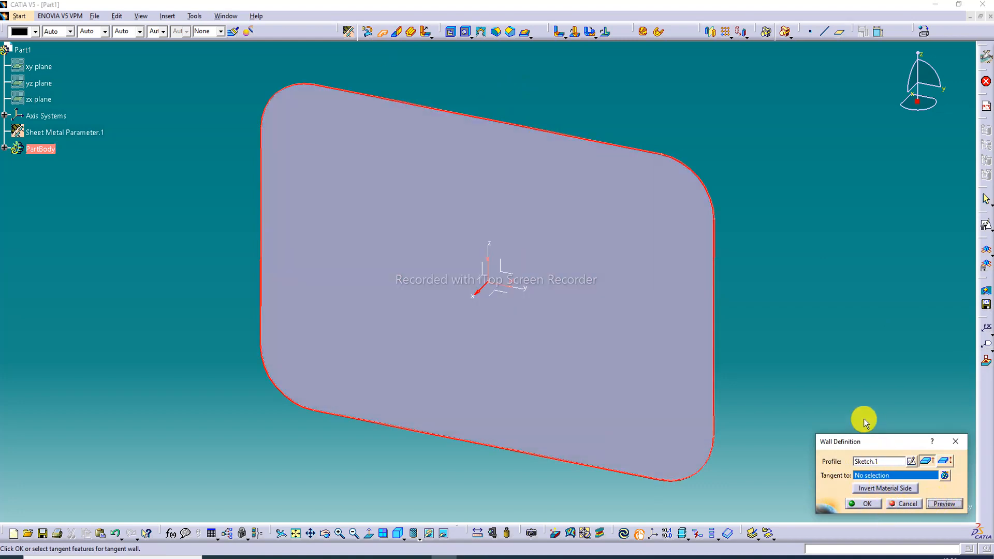
{"action": "left_click", "coordinate": [879, 489]}
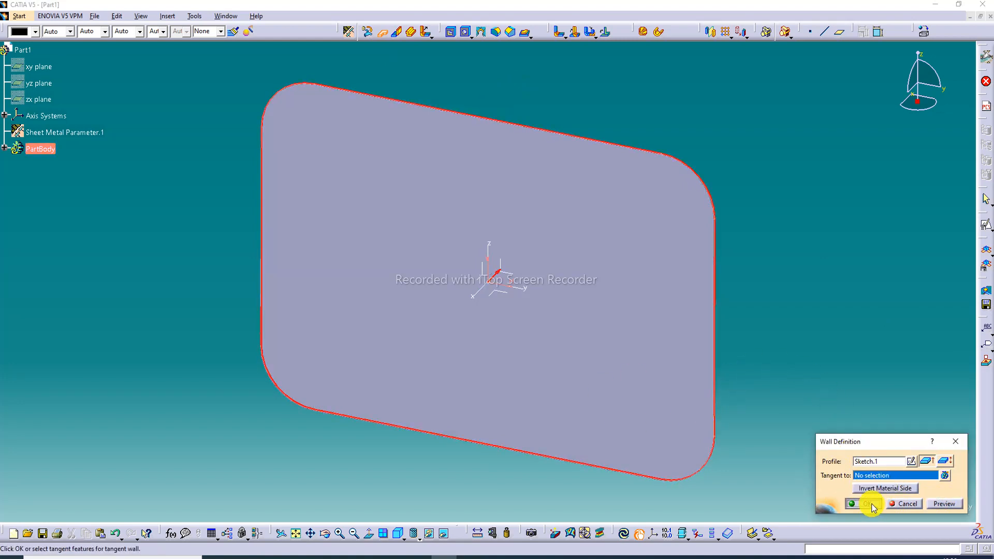
{"action": "left_click", "coordinate": [868, 504]}
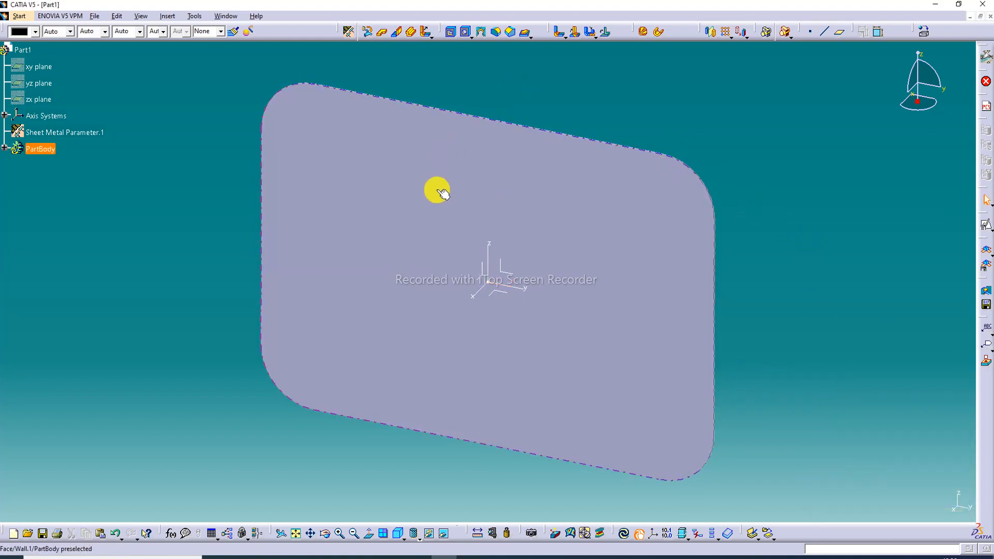
Fit the whole part in view and set the display style to shading with edges
{"action": "middle_click_drag", "start_coordinate": [437, 189], "coordinate": [610, 255]}
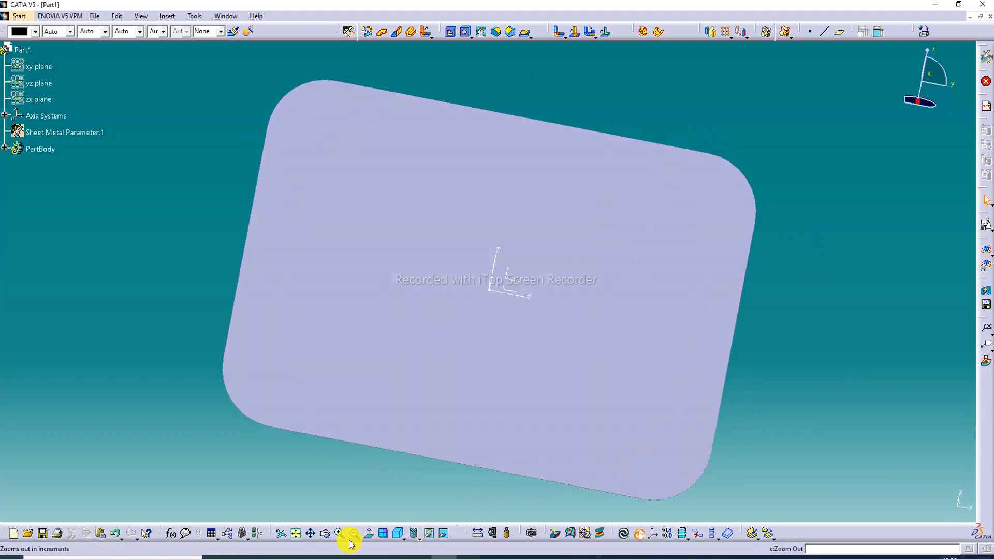
{"action": "left_click", "coordinate": [296, 534]}
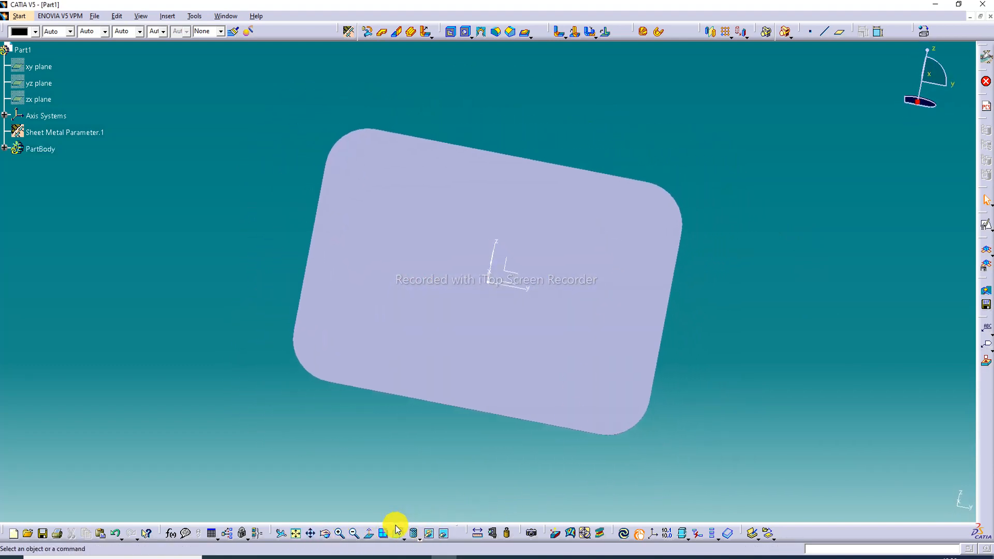
{"action": "left_click", "coordinate": [372, 533]}
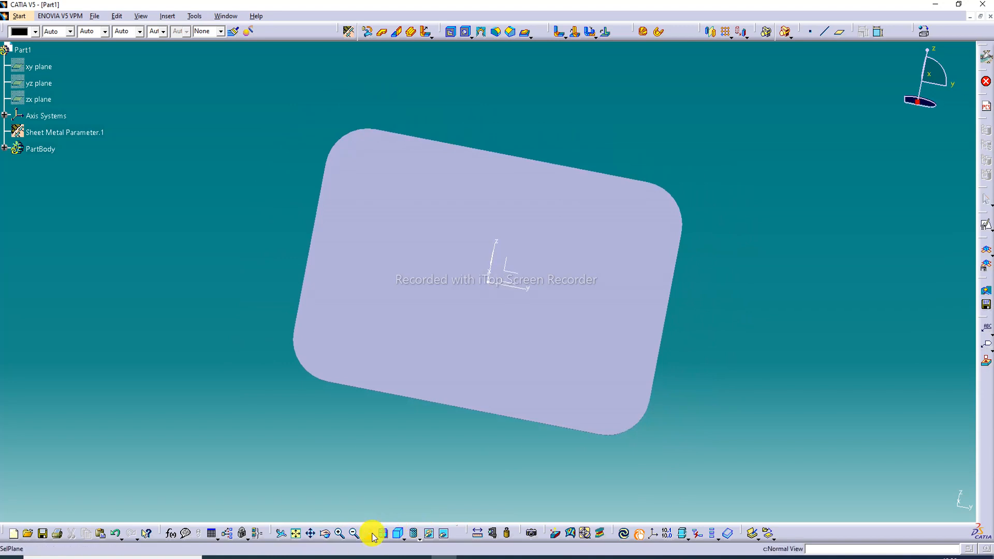
{"action": "left_click", "coordinate": [372, 536]}
{"action": "left_click", "coordinate": [312, 534]}
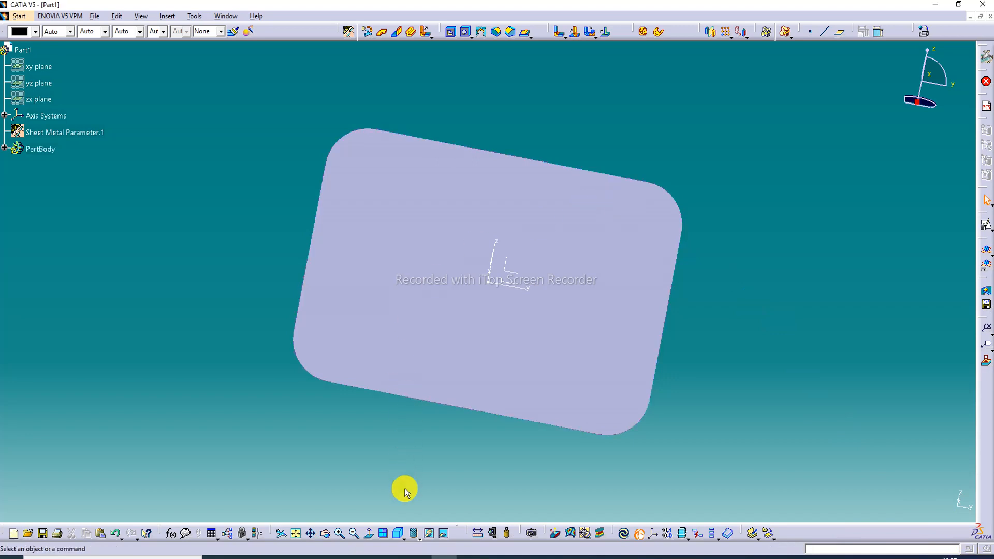
{"action": "left_click", "coordinate": [418, 538]}
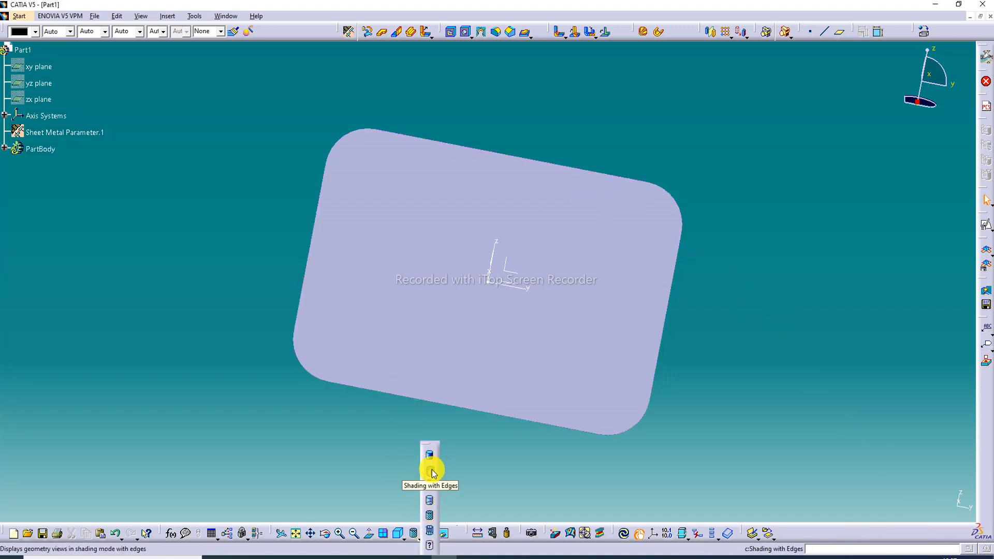
{"action": "left_click", "coordinate": [430, 471]}
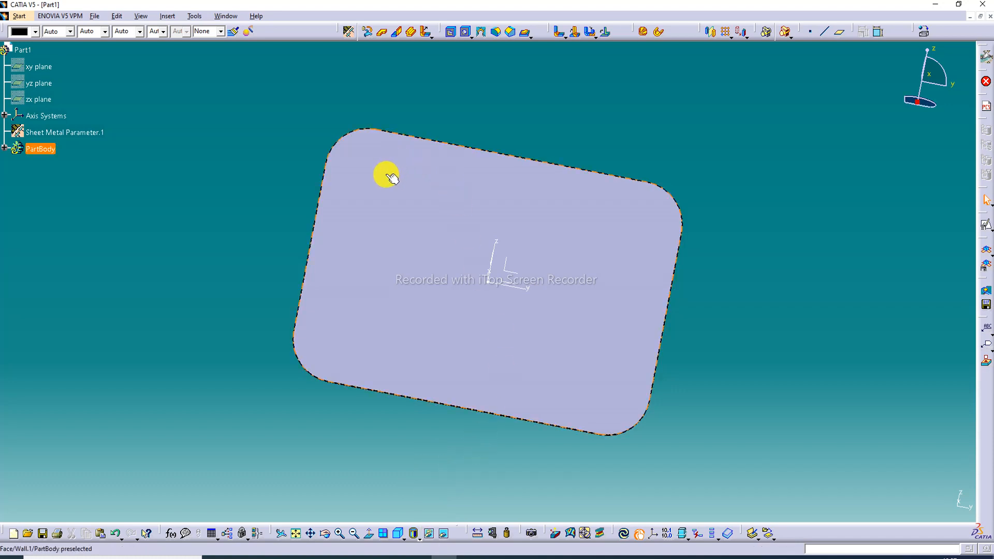
Try a positioned sketch on the wall's face with swapped axes and reversed V direction, and undo it
{"action": "middle_click_drag", "start_coordinate": [386, 175], "coordinate": [481, 193]}
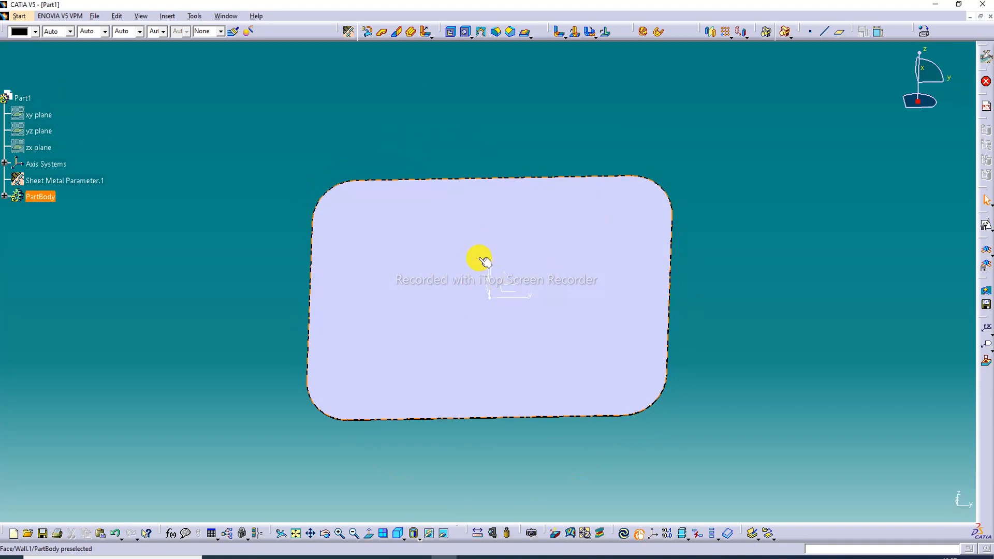
{"action": "middle_click_drag", "start_coordinate": [502, 311], "coordinate": [550, 193]}
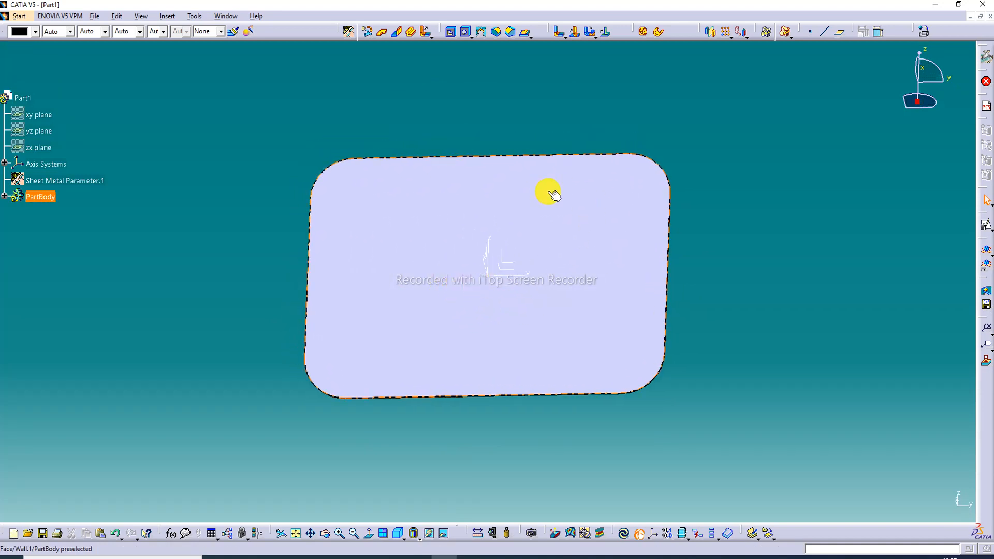
{"action": "left_click", "coordinate": [552, 222]}
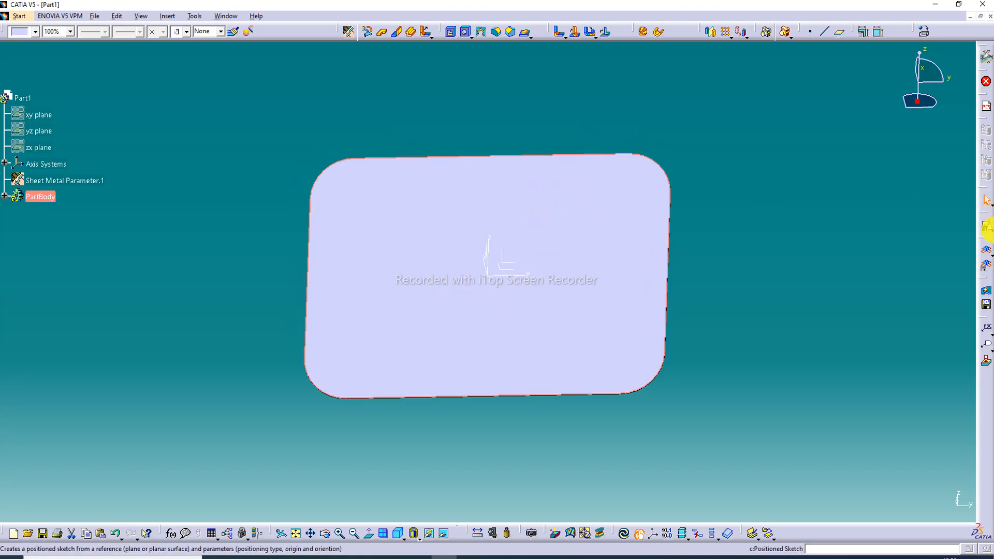
{"action": "left_click", "coordinate": [990, 231]}
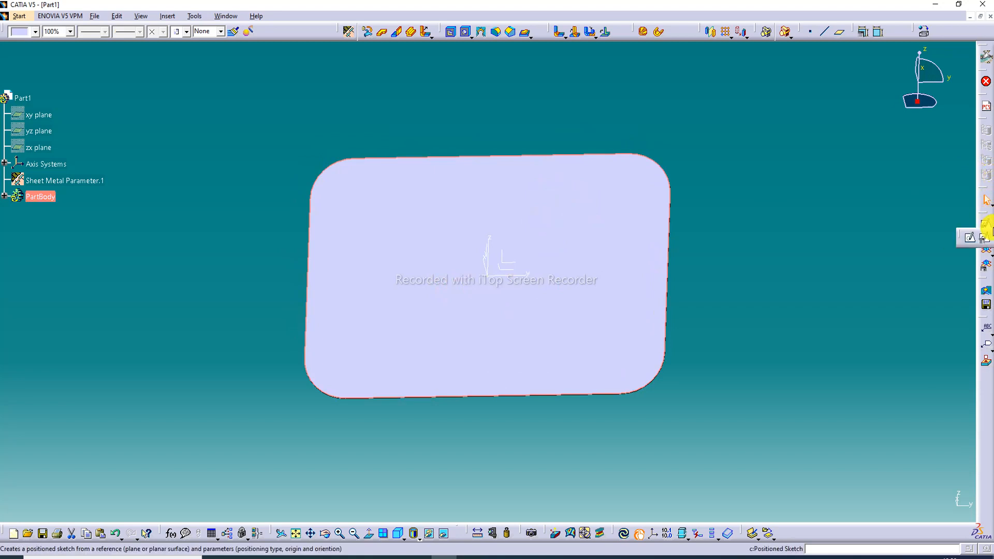
{"action": "left_click", "coordinate": [985, 241]}
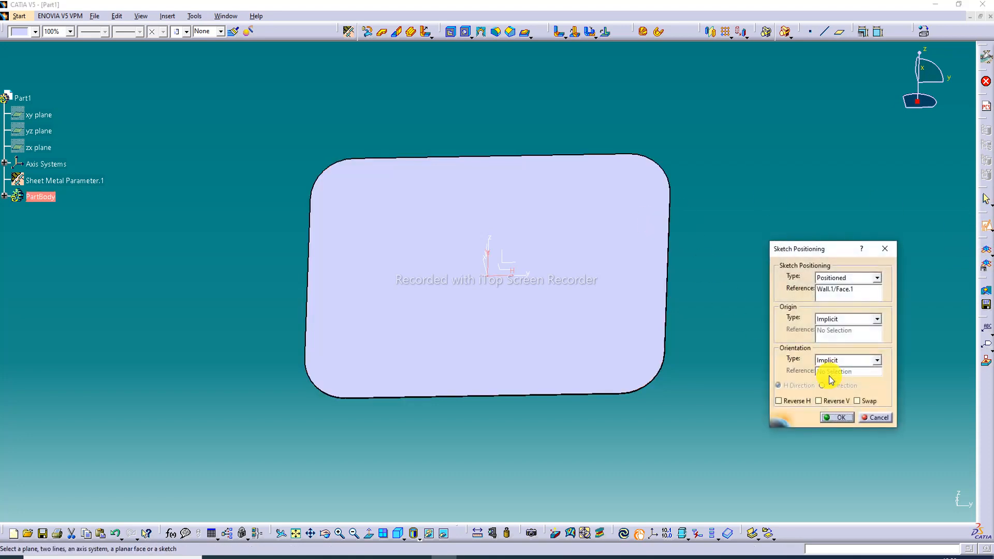
{"action": "left_click", "coordinate": [869, 400]}
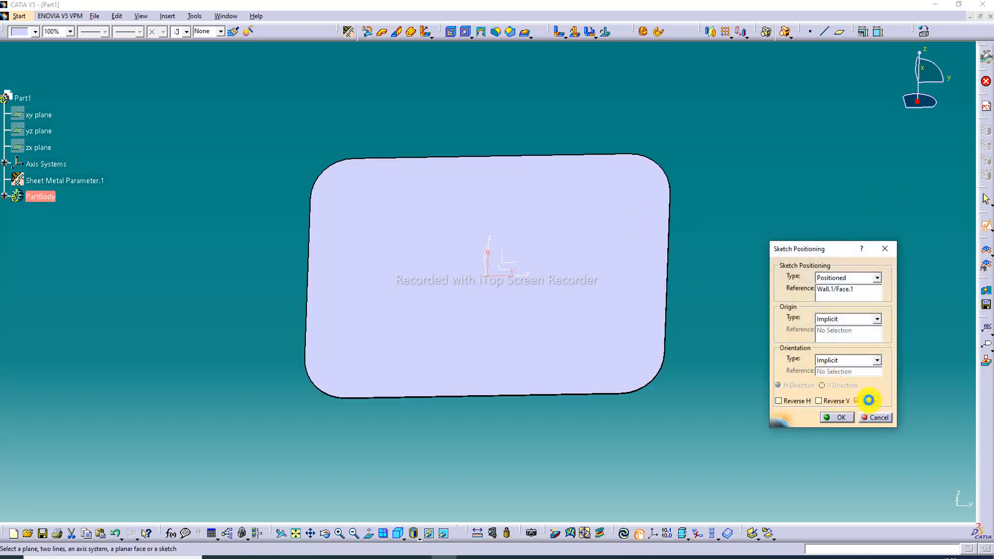
{"action": "left_click", "coordinate": [843, 418]}
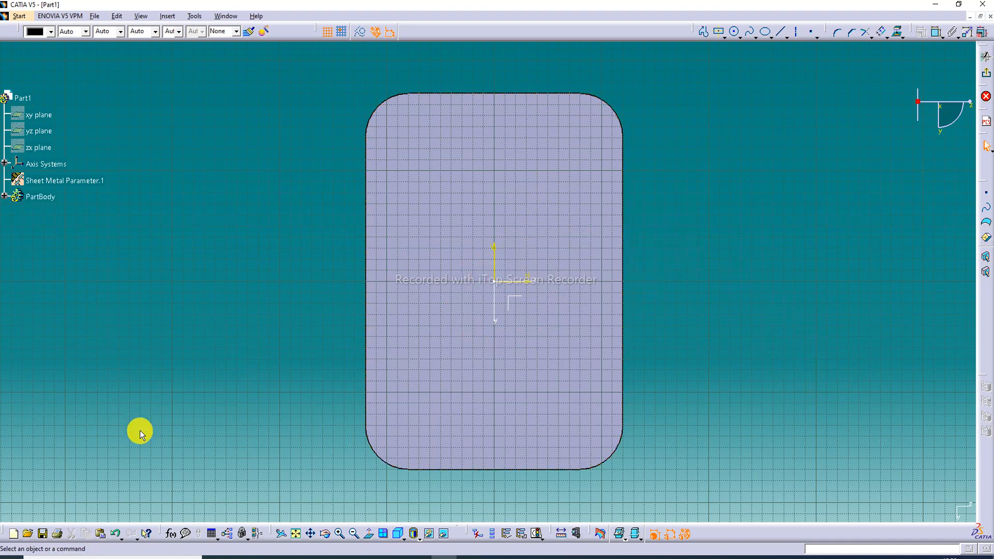
{"action": "left_click", "coordinate": [113, 540]}
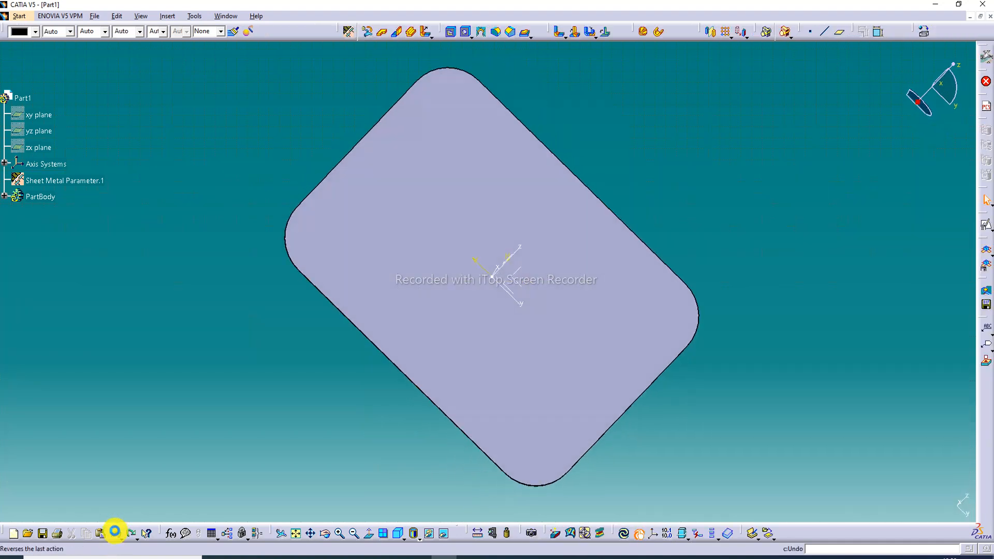
Start a positioned sketch on the wall's face with the default orientation and hide the sketch grid
{"action": "left_click", "coordinate": [588, 237]}
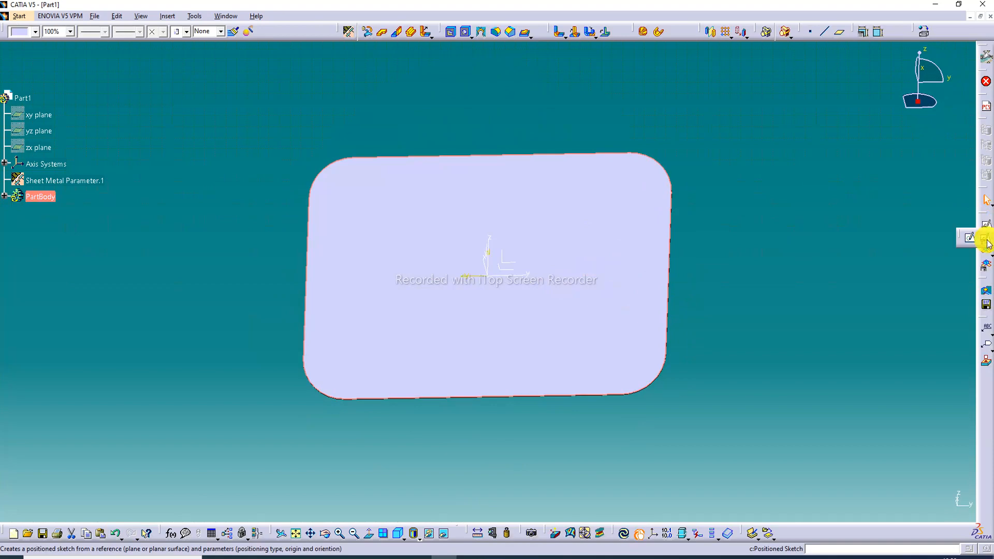
{"action": "left_click", "coordinate": [986, 226]}
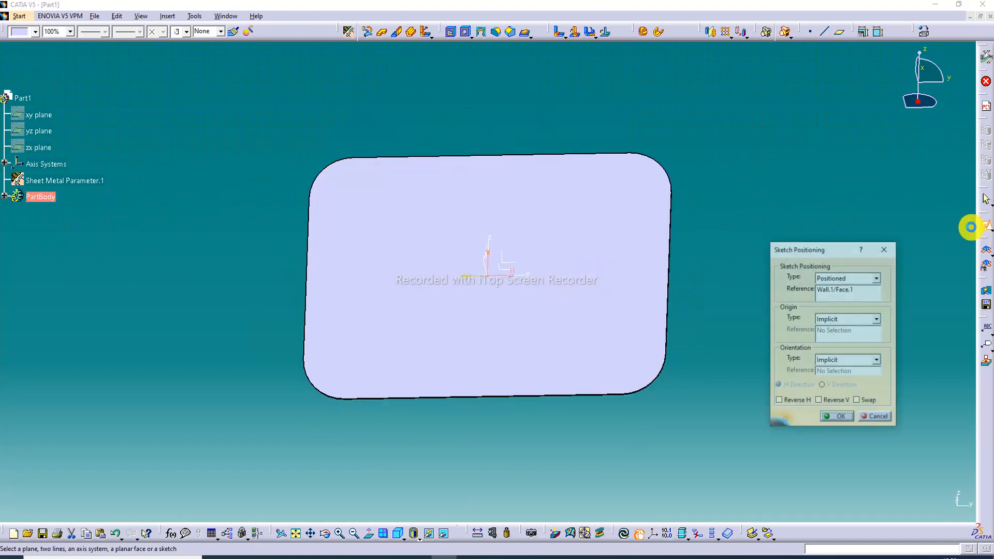
{"action": "left_click", "coordinate": [843, 418]}
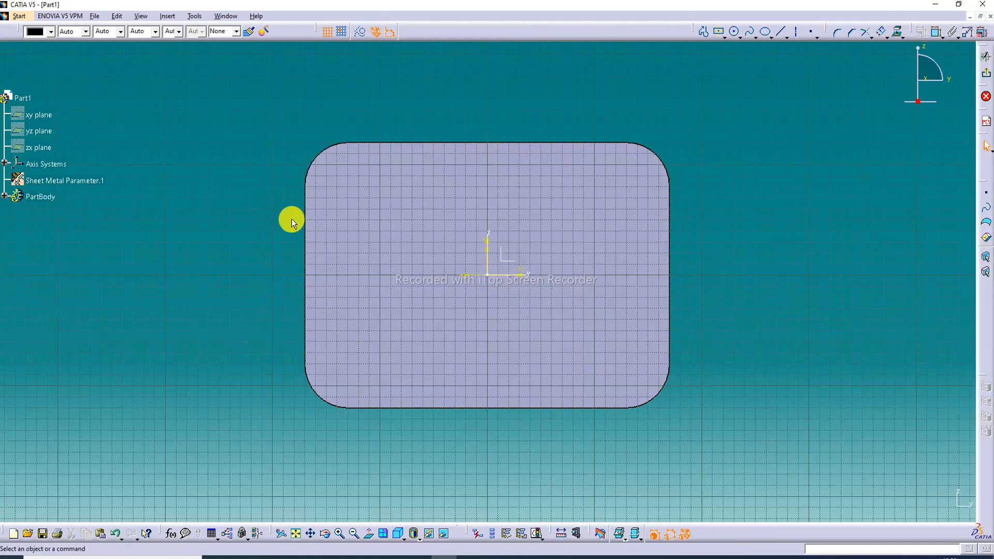
{"action": "middle_click_drag", "start_coordinate": [442, 249], "coordinate": [449, 220]}
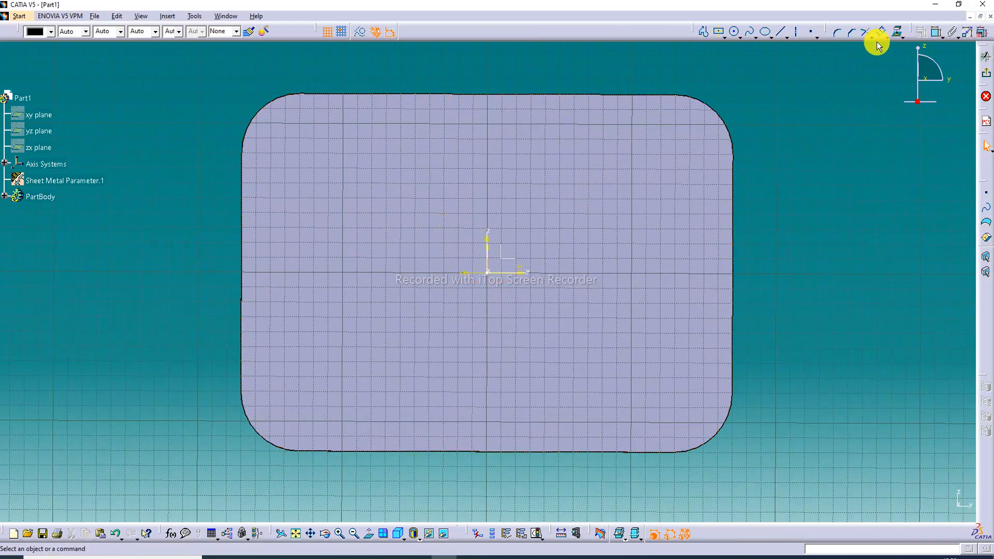
{"action": "left_click", "coordinate": [327, 31]}
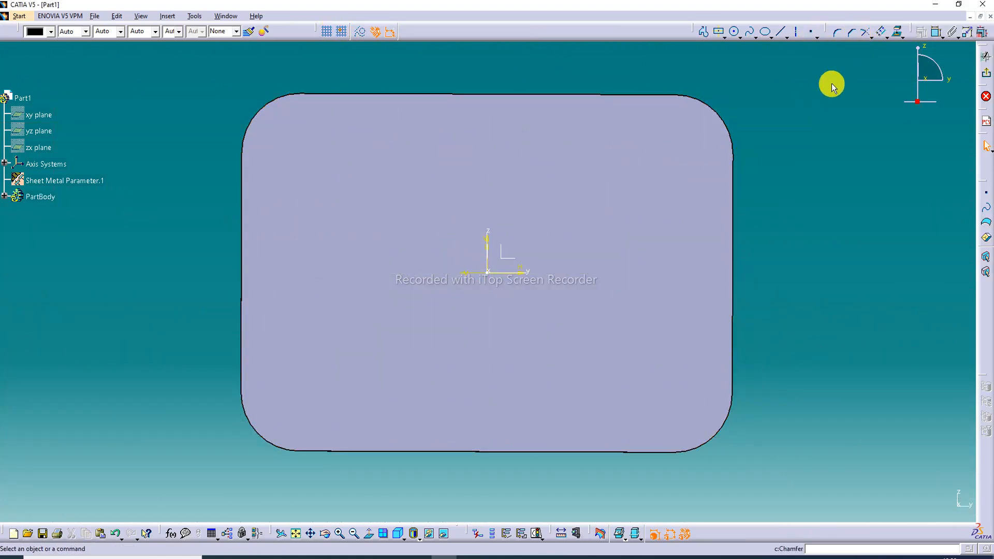
Offset the wall's outline inward by about 18 mm
{"action": "left_click", "coordinate": [886, 35]}
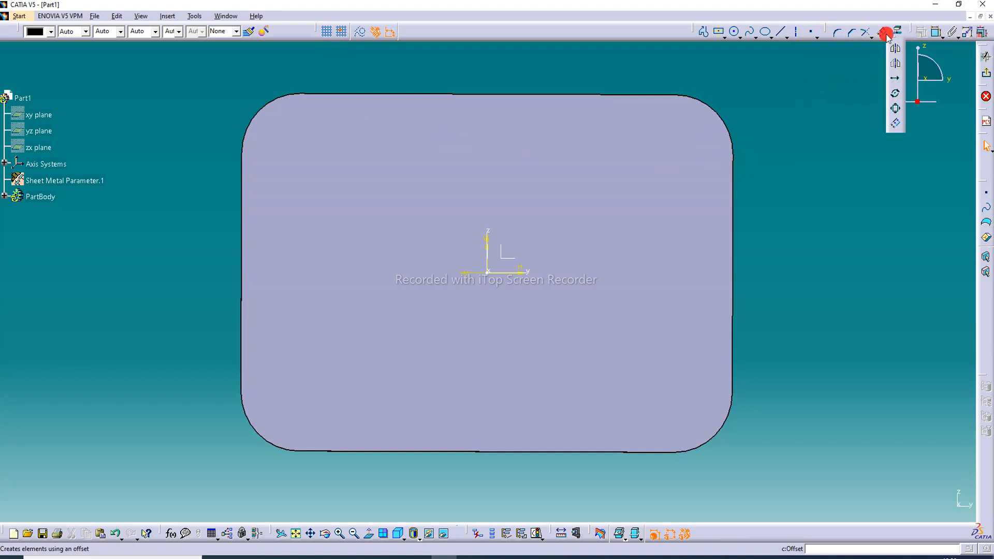
{"action": "left_click", "coordinate": [896, 124]}
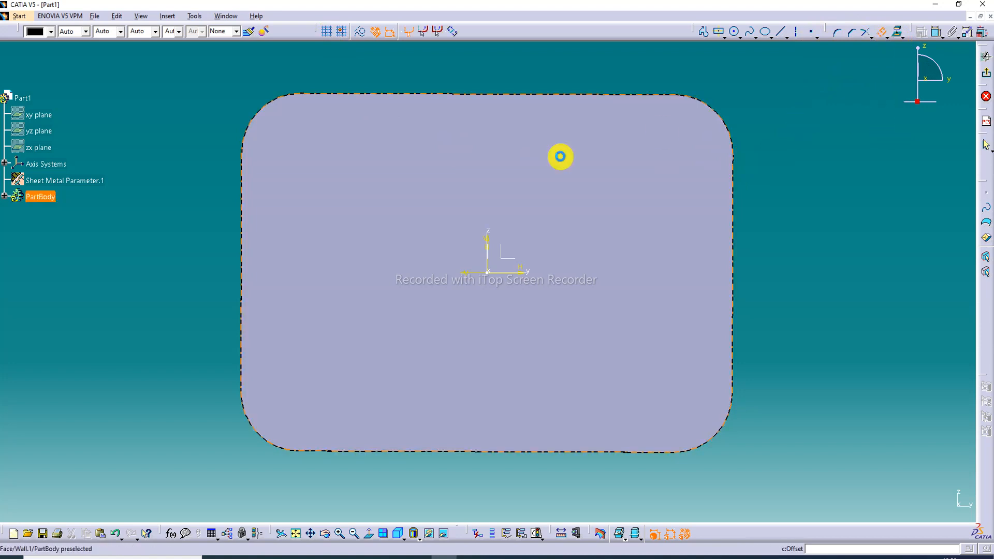
{"action": "left_click", "coordinate": [580, 206]}
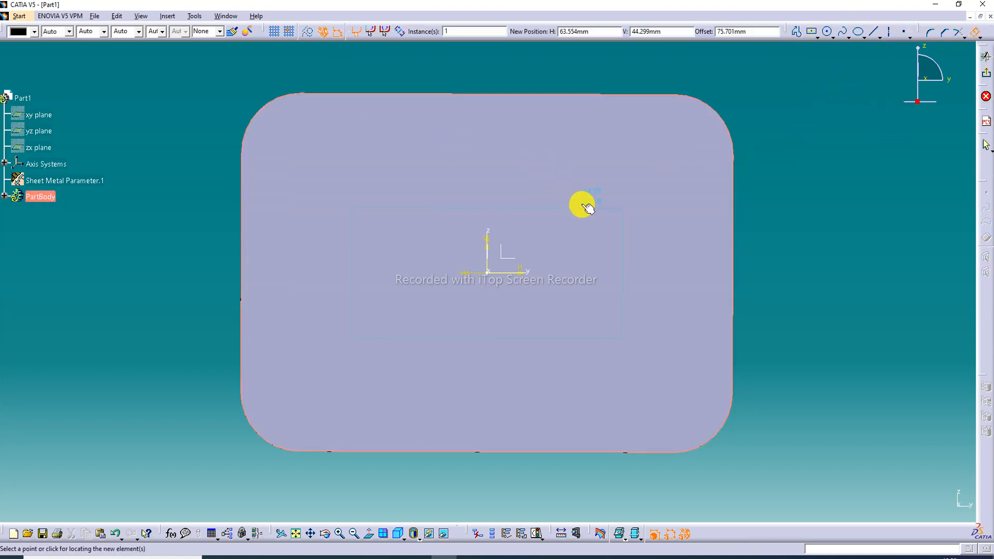
{"action": "left_click", "coordinate": [584, 120]}
{"action": "left_click", "coordinate": [823, 156]}
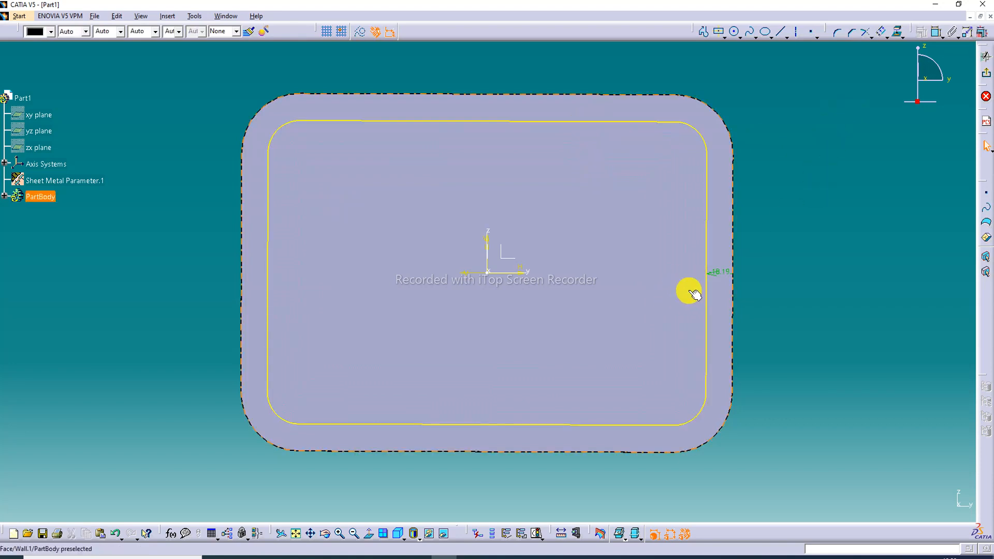
Set the outline's offset to -10 mm and exit the sketch
{"action": "double_click", "coordinate": [719, 271]}
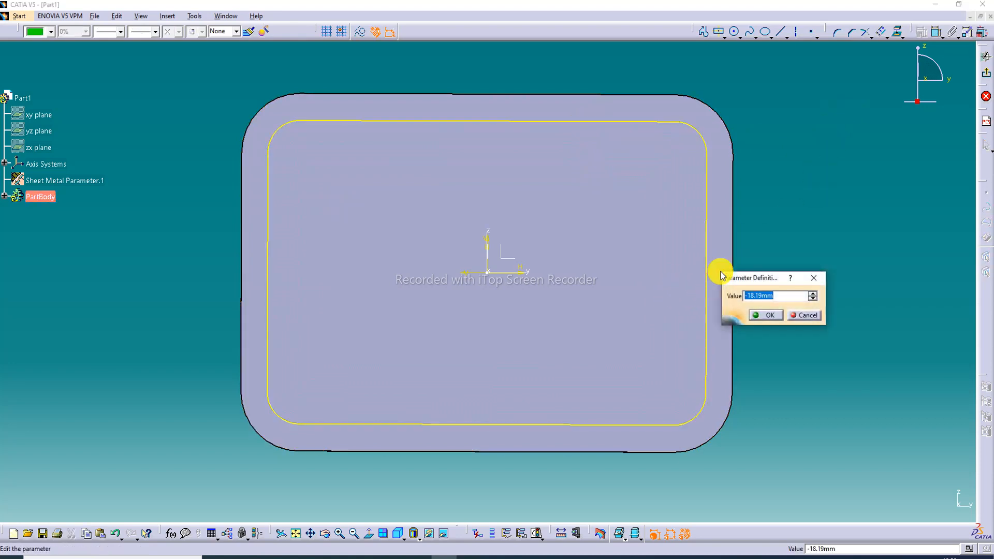
{"action": "type", "text": "-1"}
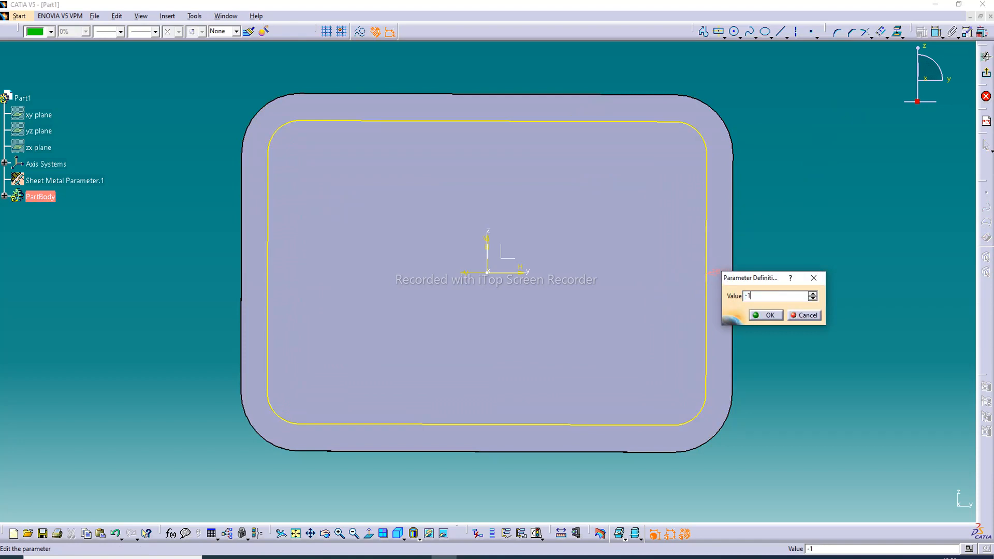
{"action": "type", "text": "0mm"}
{"action": "key", "text": "Return"}
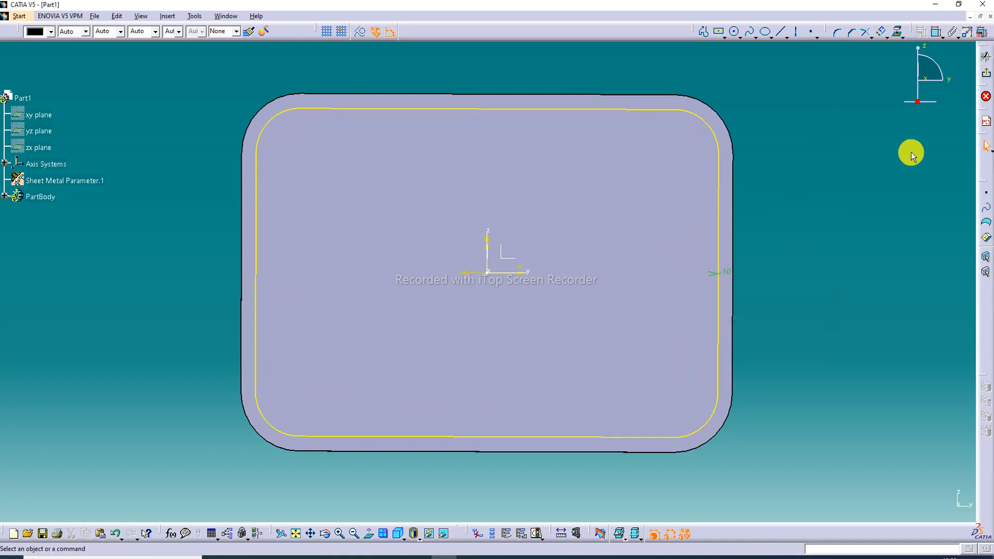
{"action": "left_click", "coordinate": [986, 56]}
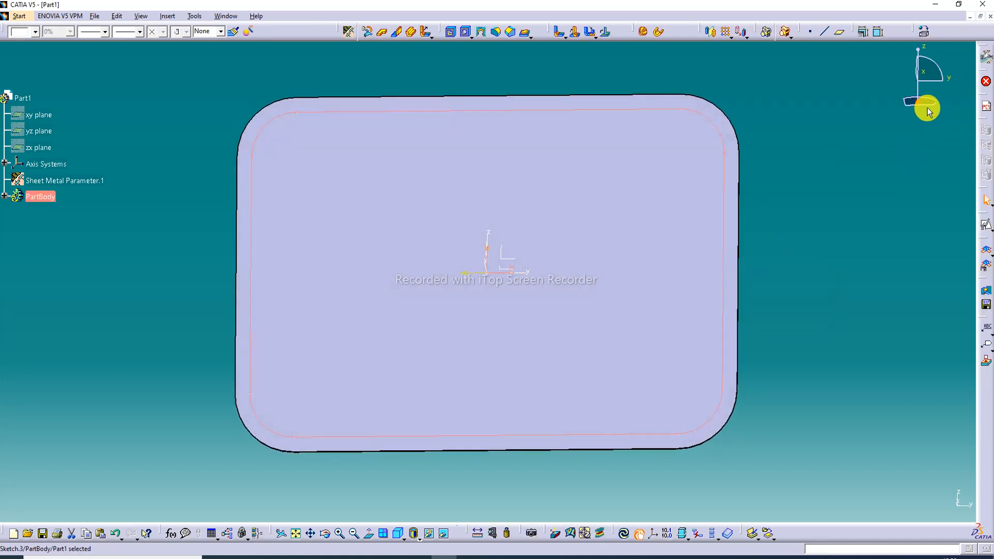
Set up a surface stamp from the offset outline with height 6.5 mm, radius R1 3.2 mm and radius R2 3.1 mm, and preview it
{"action": "left_click", "coordinate": [531, 35]}
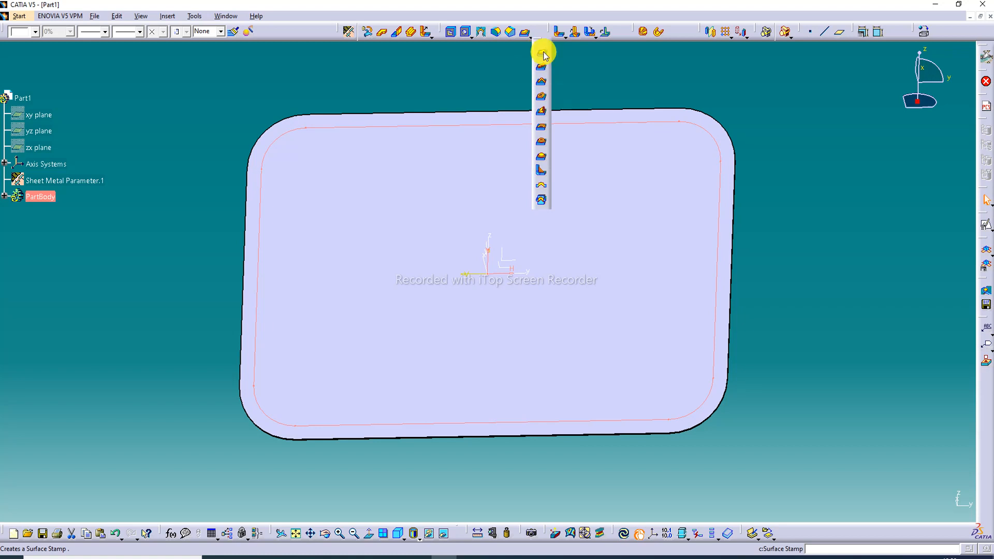
{"action": "left_click", "coordinate": [542, 53]}
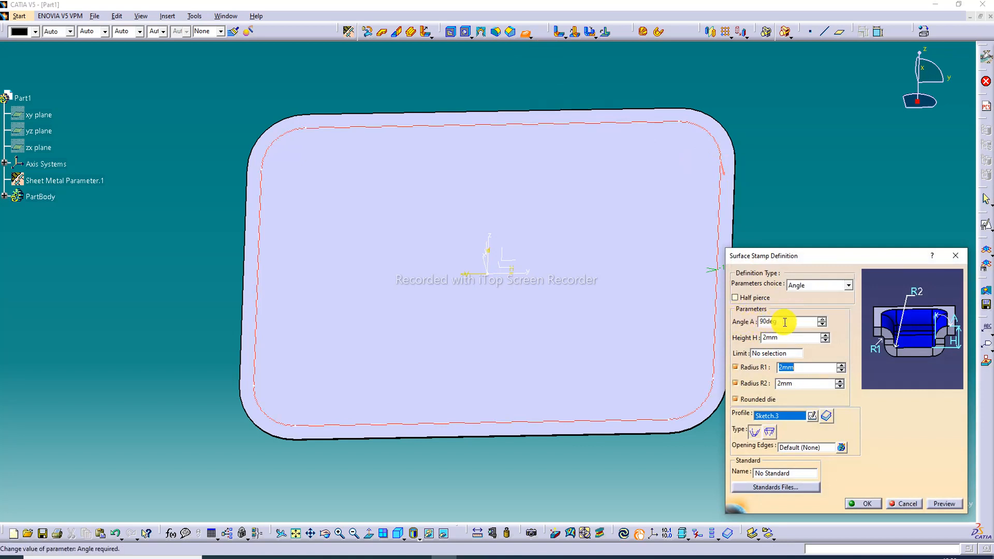
{"action": "left_click_drag", "start_coordinate": [780, 337], "coordinate": [757, 338]}
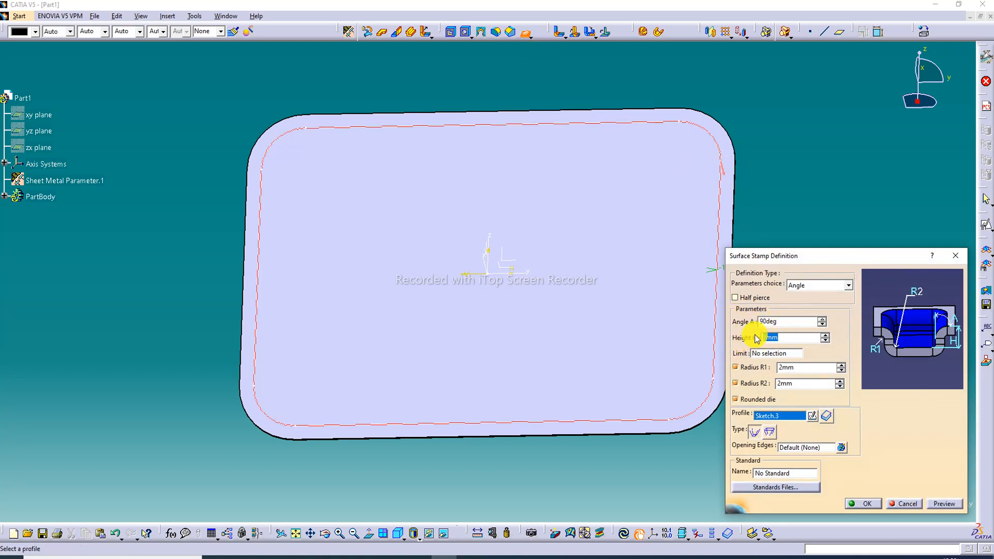
{"action": "type", "text": "6.5"}
{"action": "left_click", "coordinate": [792, 368]}
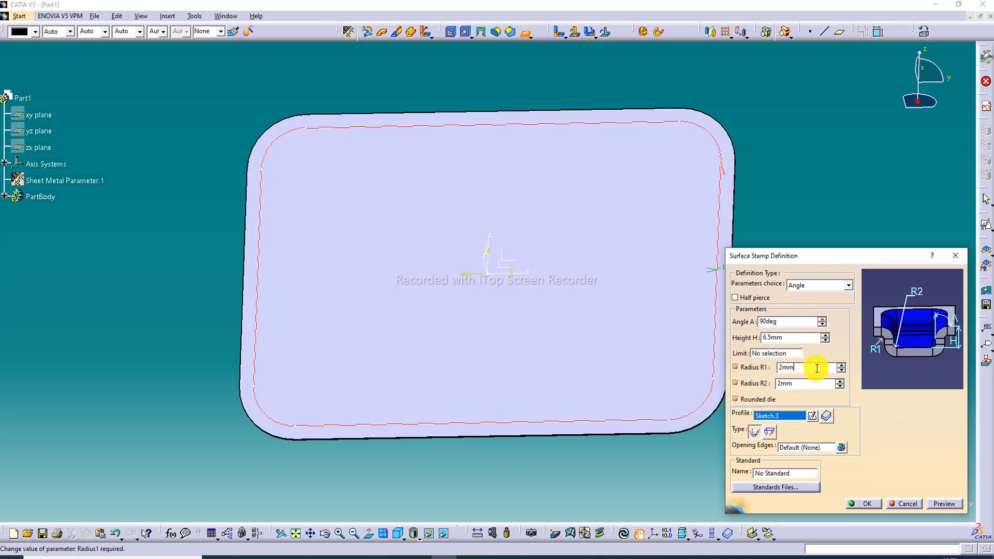
{"action": "left_click_drag", "start_coordinate": [802, 369], "coordinate": [762, 374]}
{"action": "type", "text": "3."}
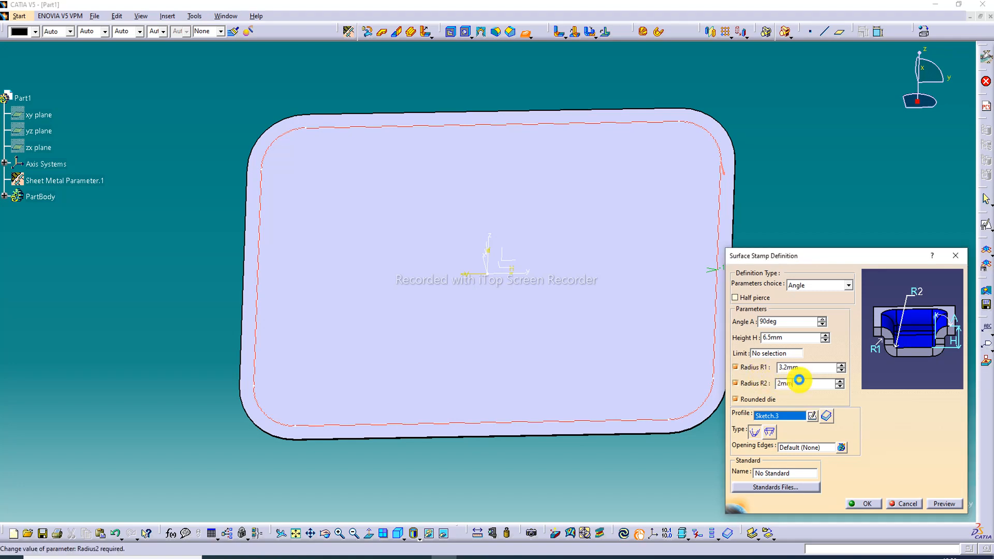
{"action": "left_click_drag", "start_coordinate": [829, 383], "coordinate": [747, 391]}
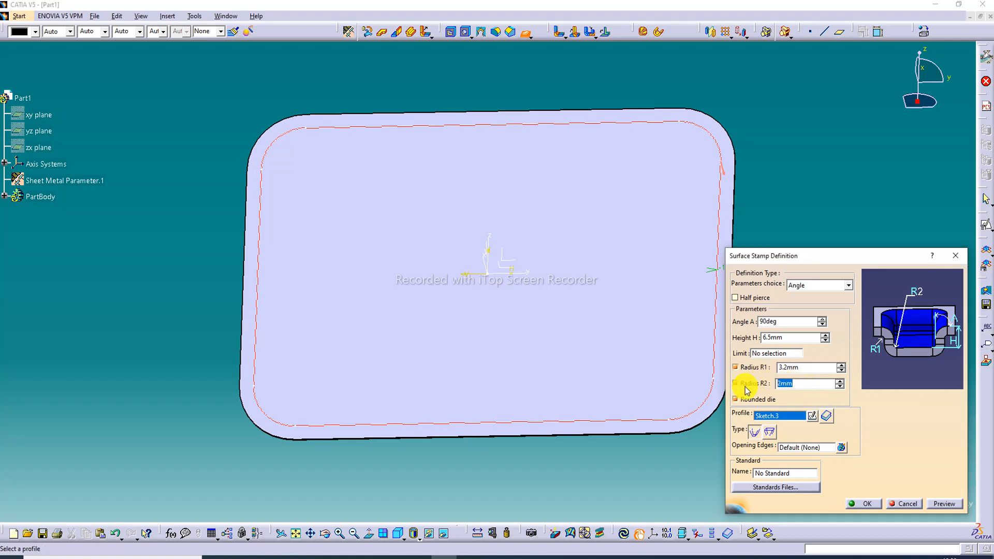
{"action": "type", "text": "3.1"}
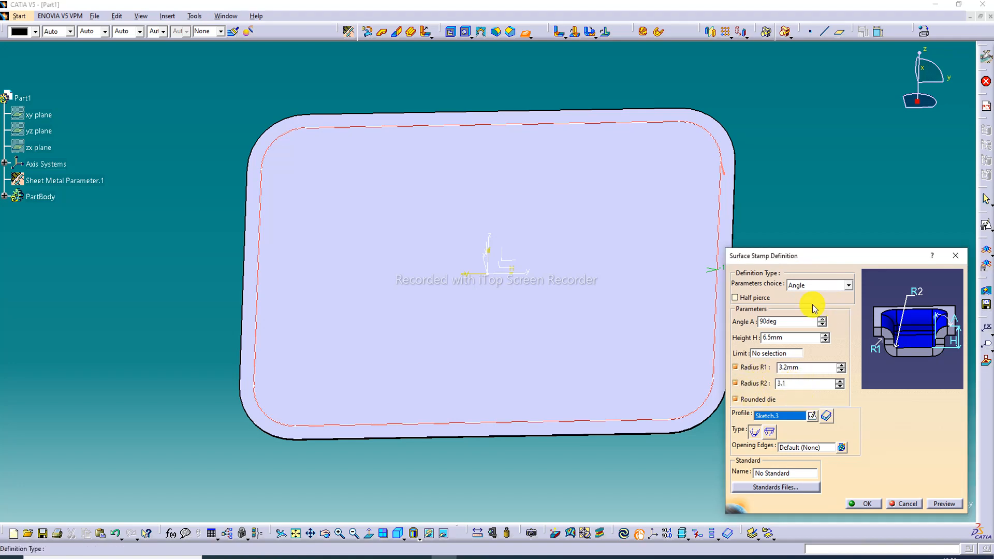
{"action": "left_click", "coordinate": [943, 503]}
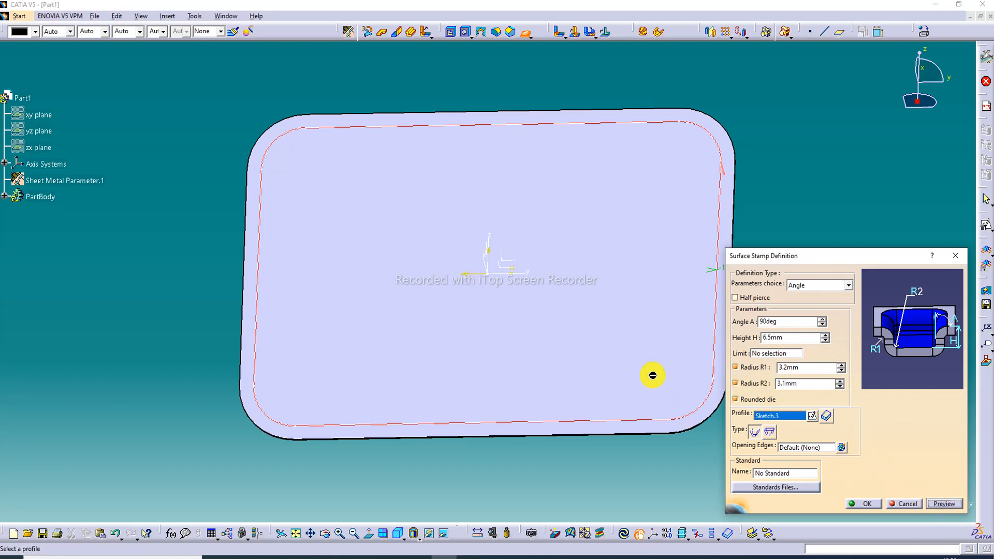
{"action": "middle_click_drag", "start_coordinate": [643, 364], "coordinate": [459, 213]}
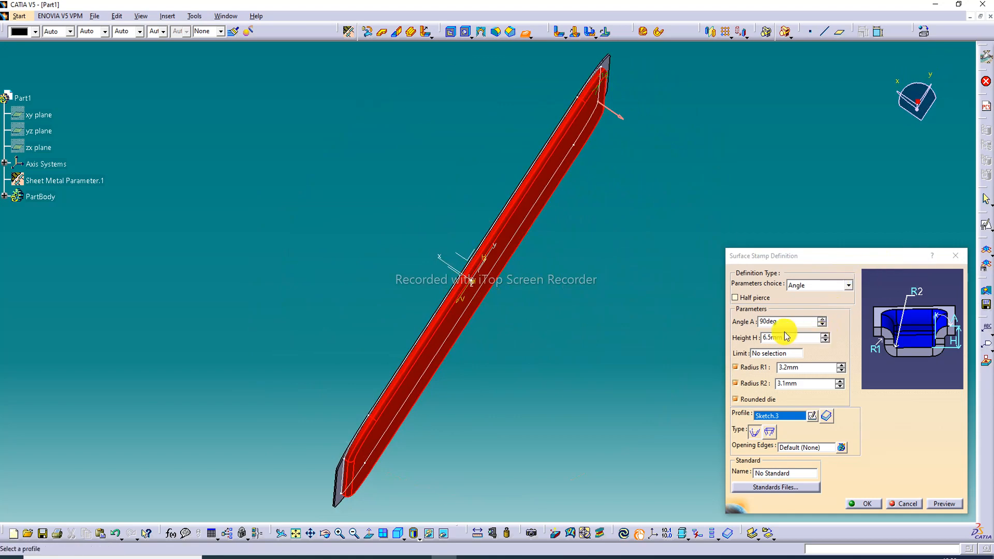
Set the surface stamp's height to 6.8 mm, preview it and create the stamp
{"action": "left_click_drag", "start_coordinate": [785, 339], "coordinate": [747, 340]}
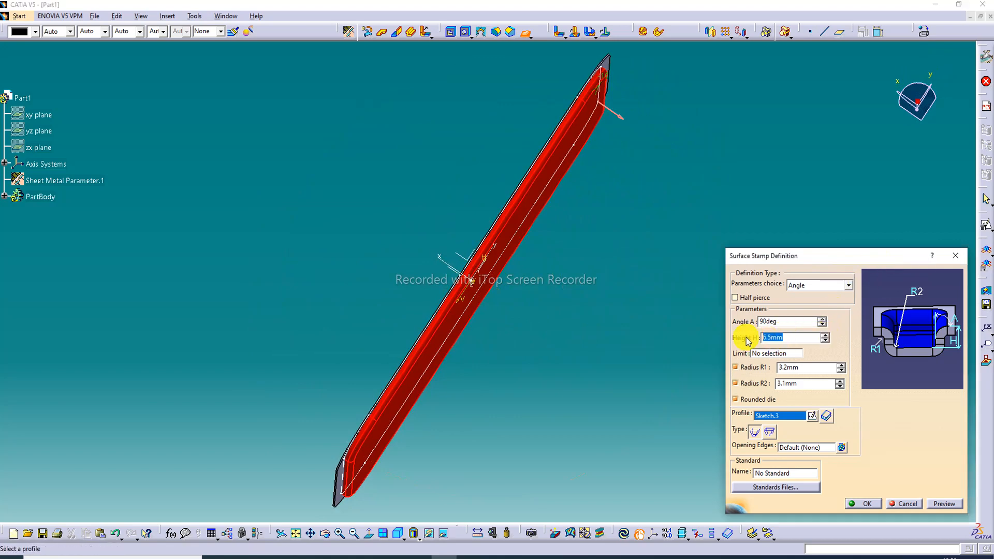
{"action": "type", "text": "6.8"}
{"action": "left_click", "coordinate": [746, 337]}
{"action": "left_click", "coordinate": [941, 503]}
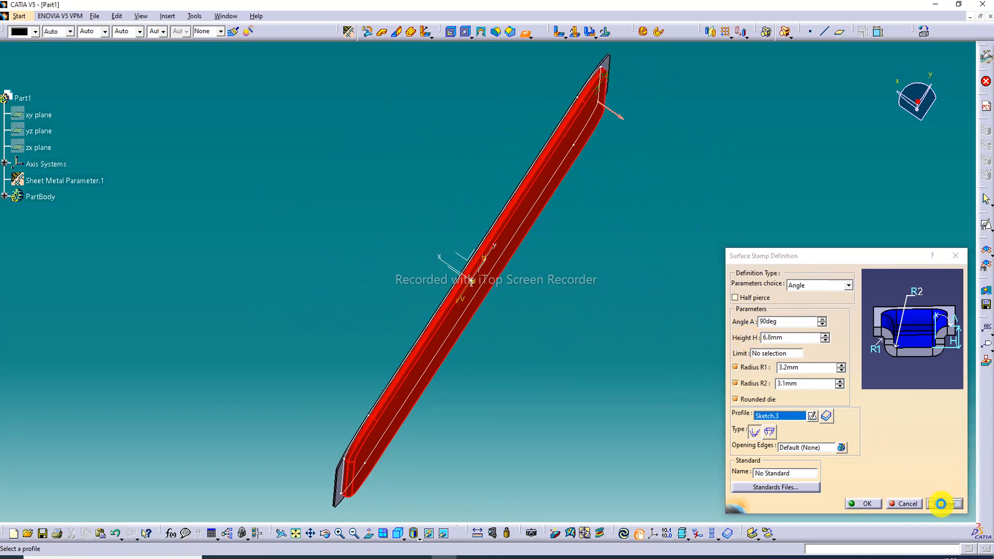
{"action": "left_click", "coordinate": [866, 503]}
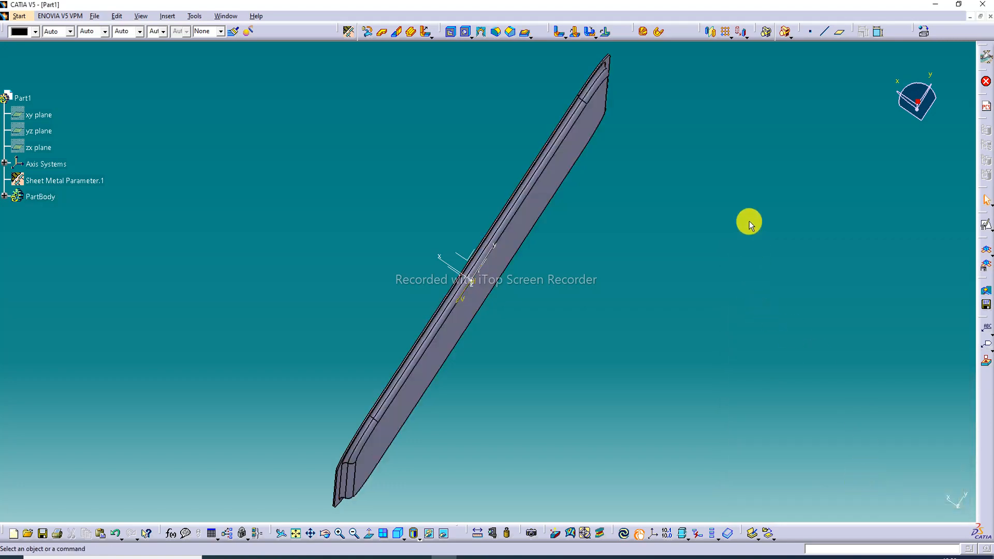
Start a positioned sketch on the stamped tray's inner floor with the default origin and orientation
{"action": "middle_click_drag", "start_coordinate": [502, 138], "coordinate": [359, 249]}
{"action": "middle_click_drag", "start_coordinate": [694, 130], "coordinate": [466, 399]}
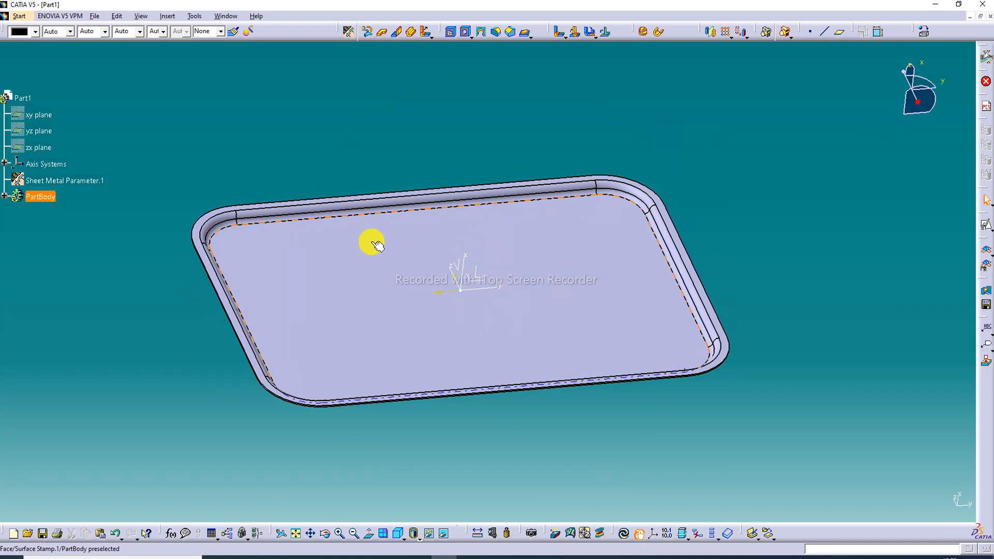
{"action": "left_click", "coordinate": [507, 269]}
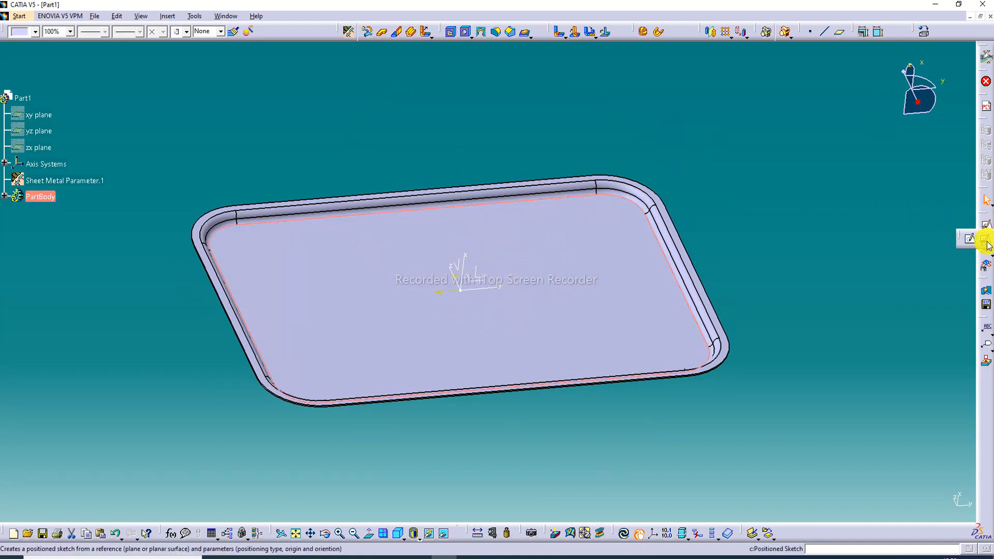
{"action": "left_click", "coordinate": [987, 243]}
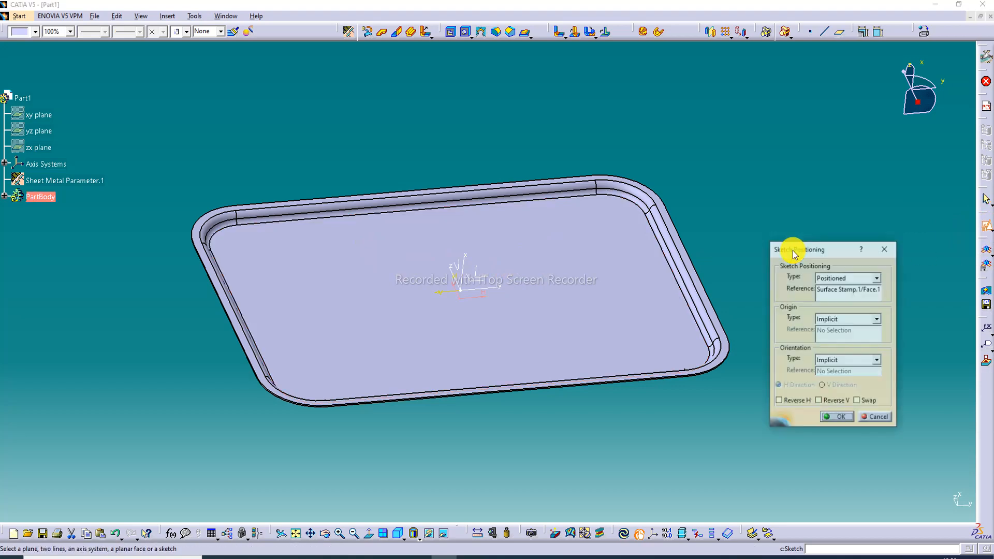
{"action": "left_click", "coordinate": [838, 417]}
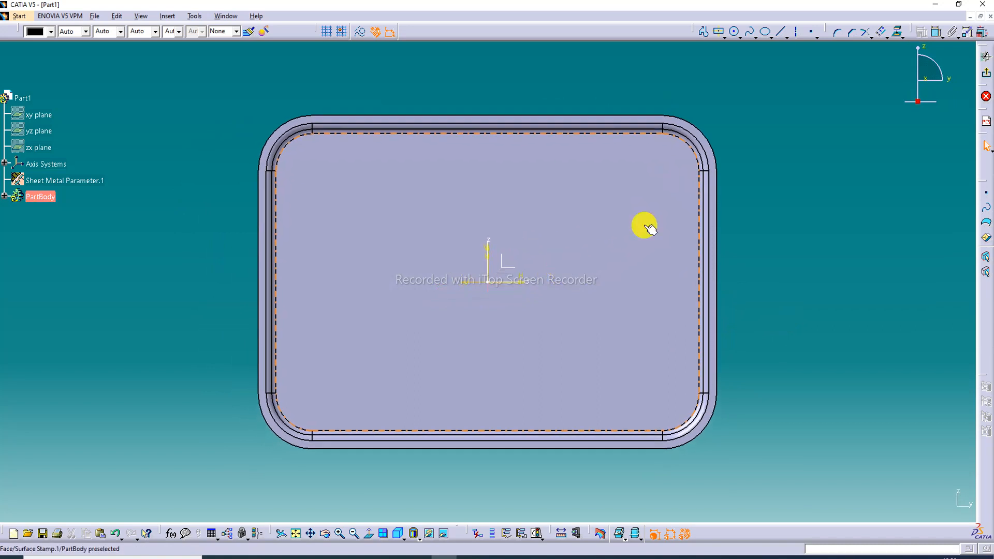
Sketch a centered rectangle about 165 mm wide and 174 mm high on the left part of the tray floor
{"action": "left_click", "coordinate": [720, 33]}
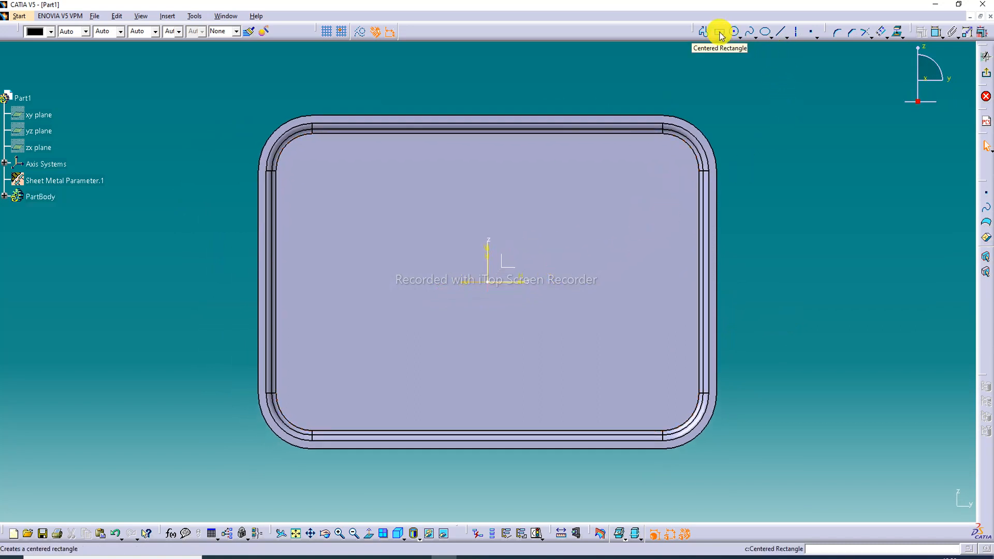
{"action": "left_click", "coordinate": [720, 32]}
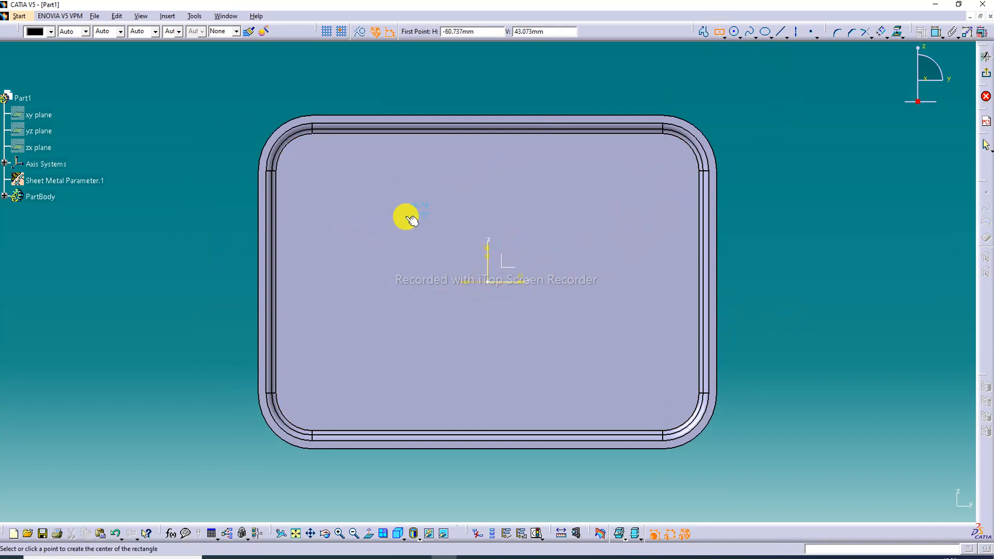
{"action": "left_click", "coordinate": [410, 276]}
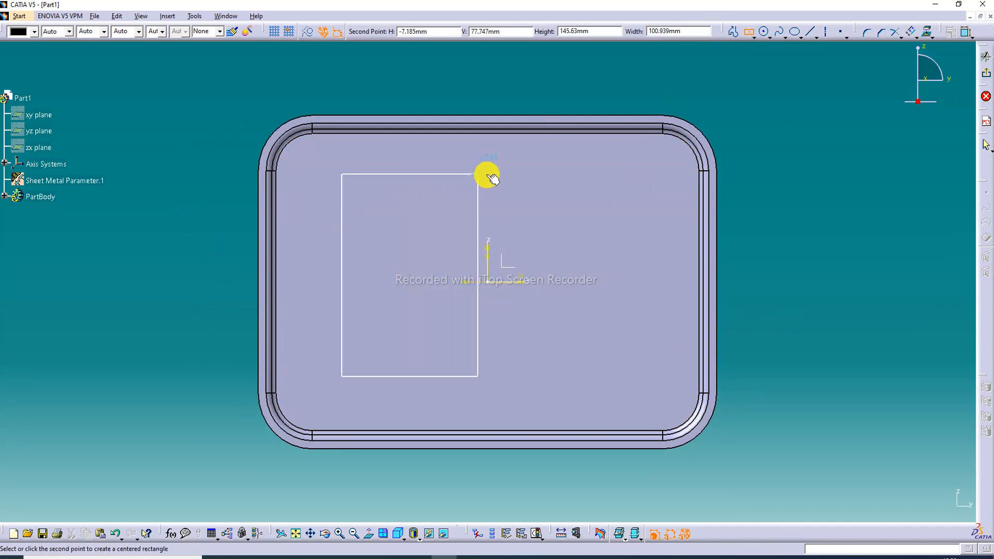
{"action": "left_click", "coordinate": [522, 154]}
{"action": "left_click", "coordinate": [827, 156]}
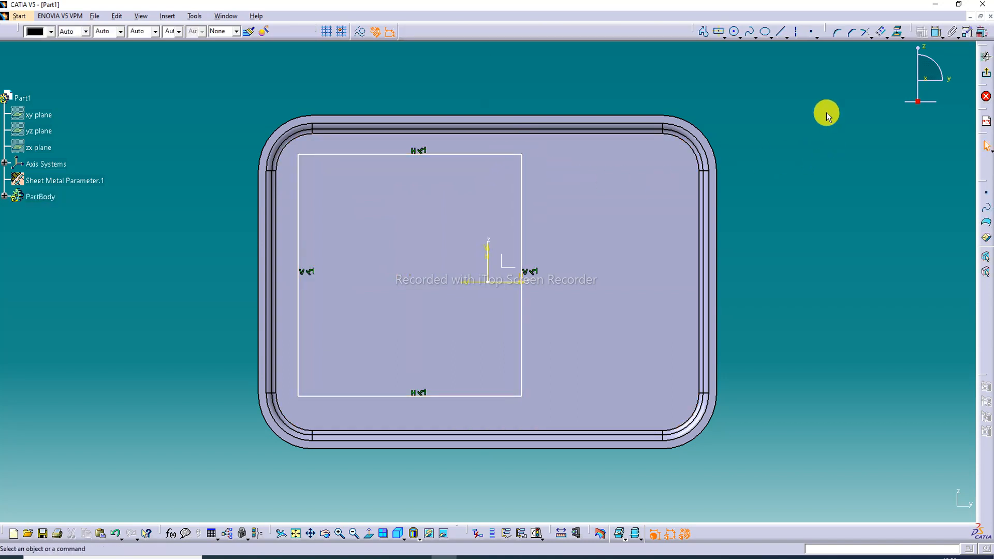
Sketch two vertically aligned circles right of the rectangle, the upper about 76 mm and the lower about 95 mm in diameter
{"action": "left_click", "coordinate": [735, 32]}
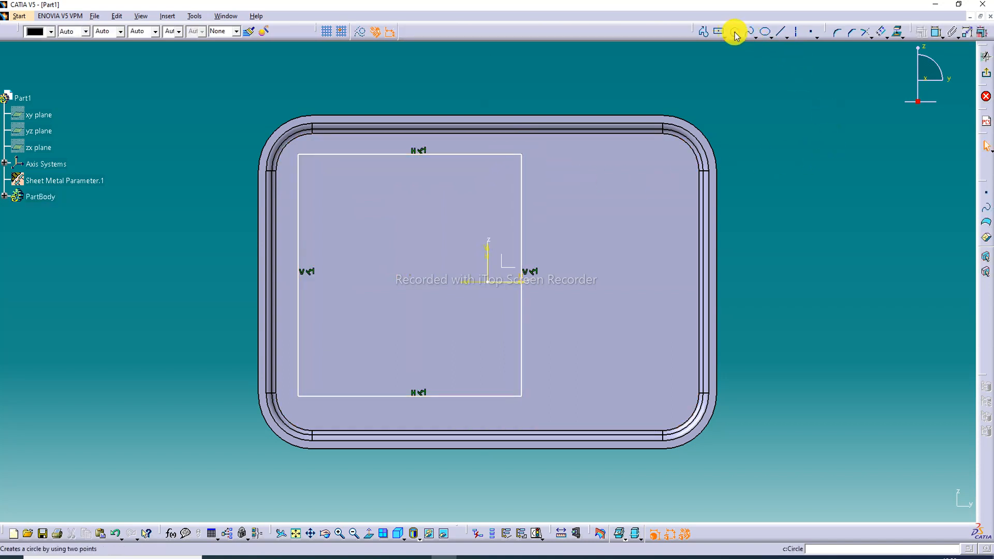
{"action": "left_click", "coordinate": [620, 196]}
{"action": "left_click", "coordinate": [638, 147]}
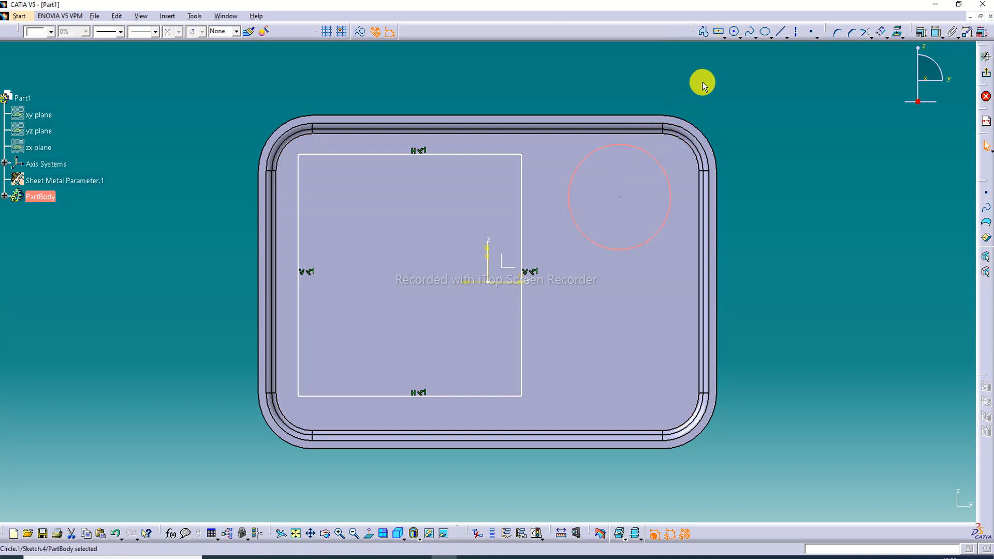
{"action": "left_click", "coordinate": [732, 34]}
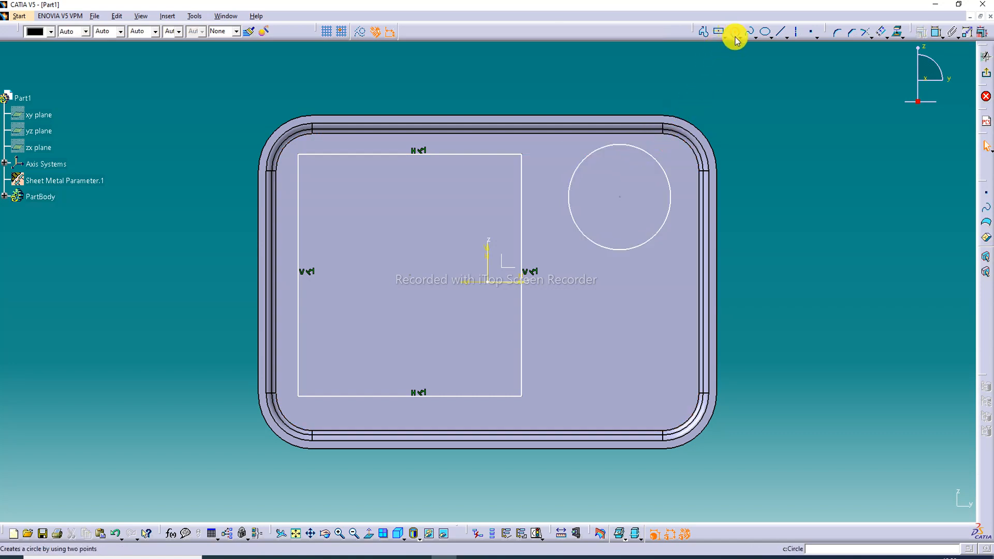
{"action": "left_click", "coordinate": [615, 338]}
{"action": "left_click", "coordinate": [734, 31]}
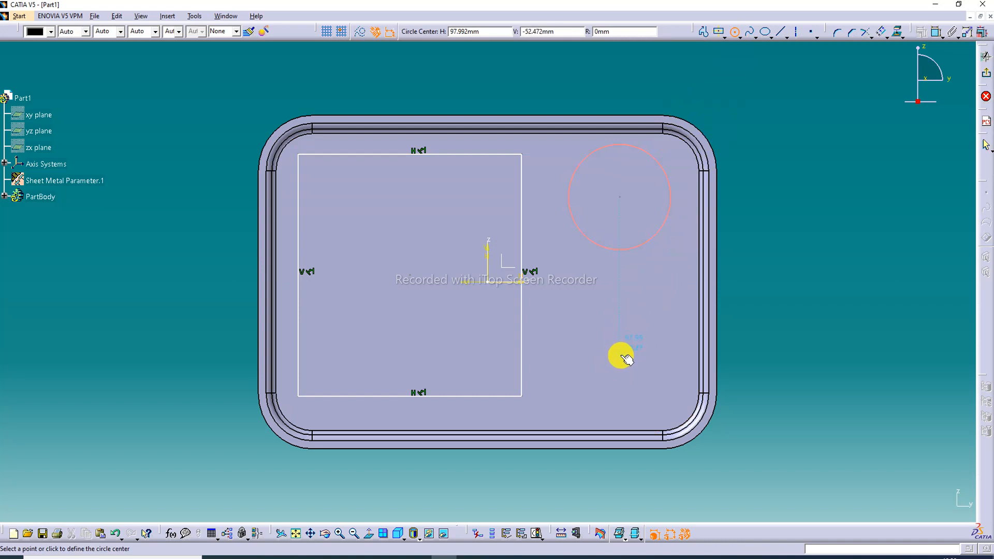
{"action": "left_click", "coordinate": [621, 357]}
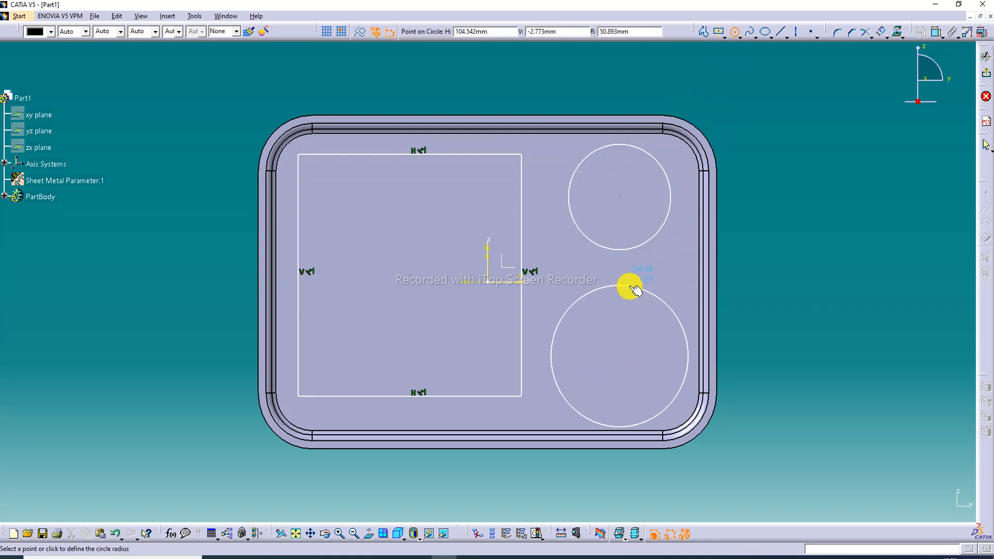
{"action": "left_click", "coordinate": [634, 290]}
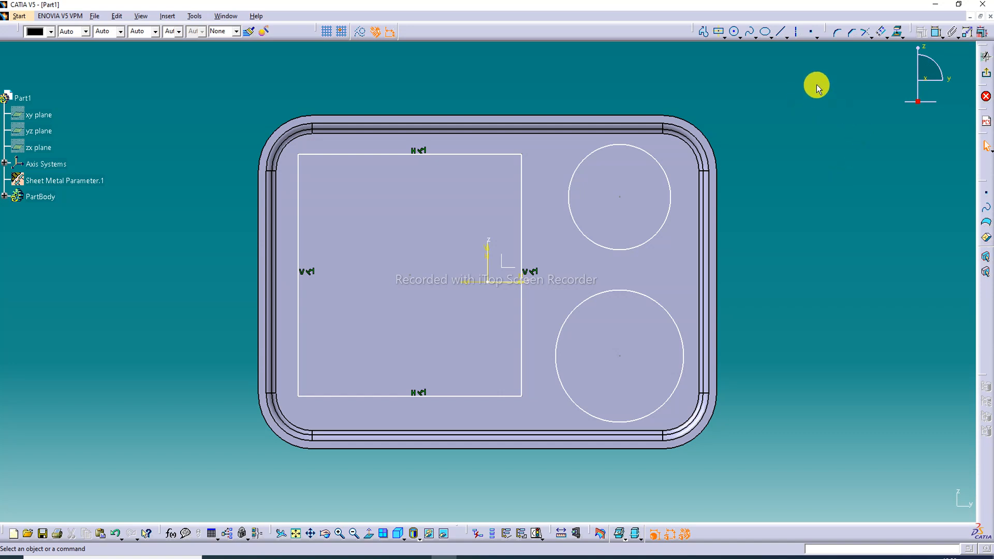
Dimension the rectangle's width, its height and the gap between its left side and the tray floor's left edge
{"action": "left_click", "coordinate": [936, 32]}
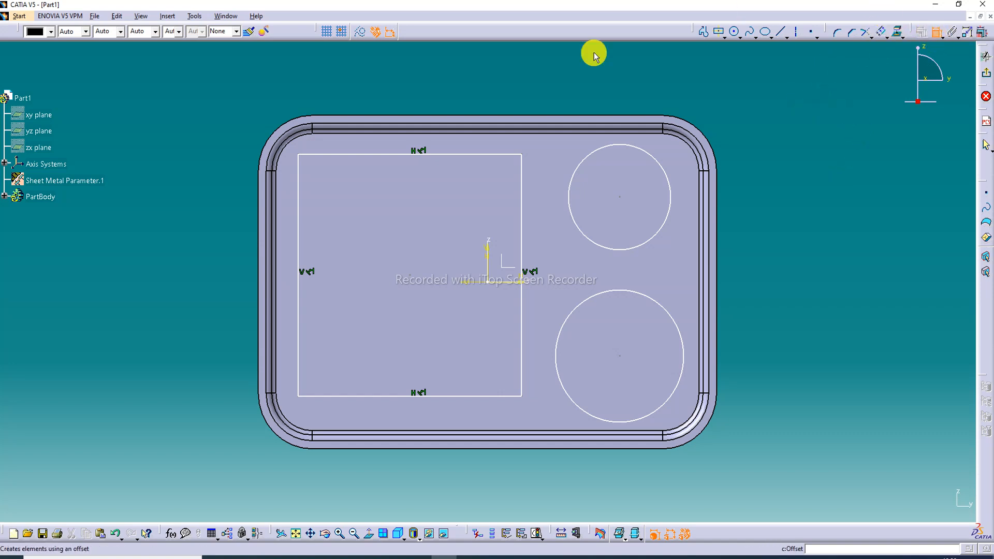
{"action": "left_click", "coordinate": [355, 154]}
{"action": "left_click", "coordinate": [403, 89]}
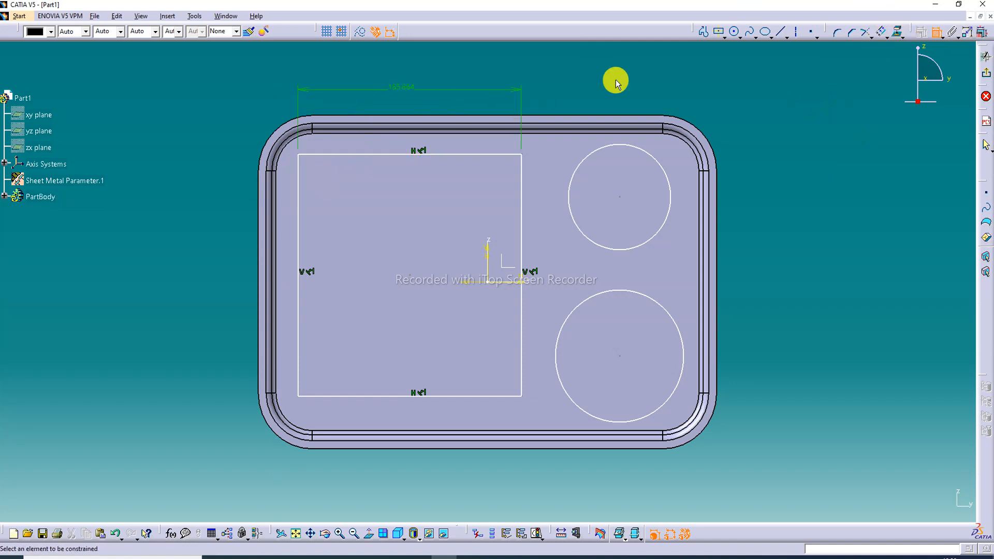
{"action": "left_click", "coordinate": [298, 213]}
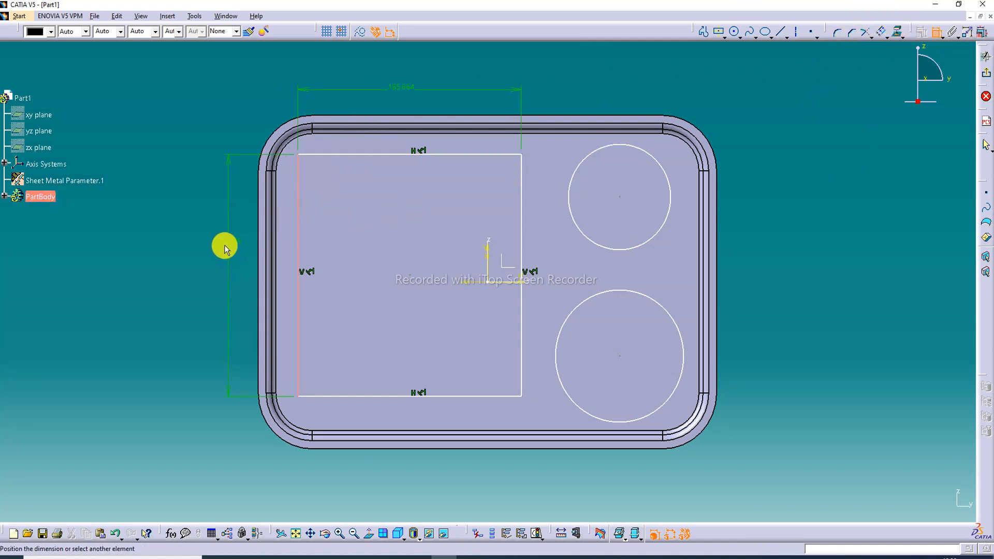
{"action": "left_click", "coordinate": [223, 245]}
{"action": "left_click", "coordinate": [298, 232]}
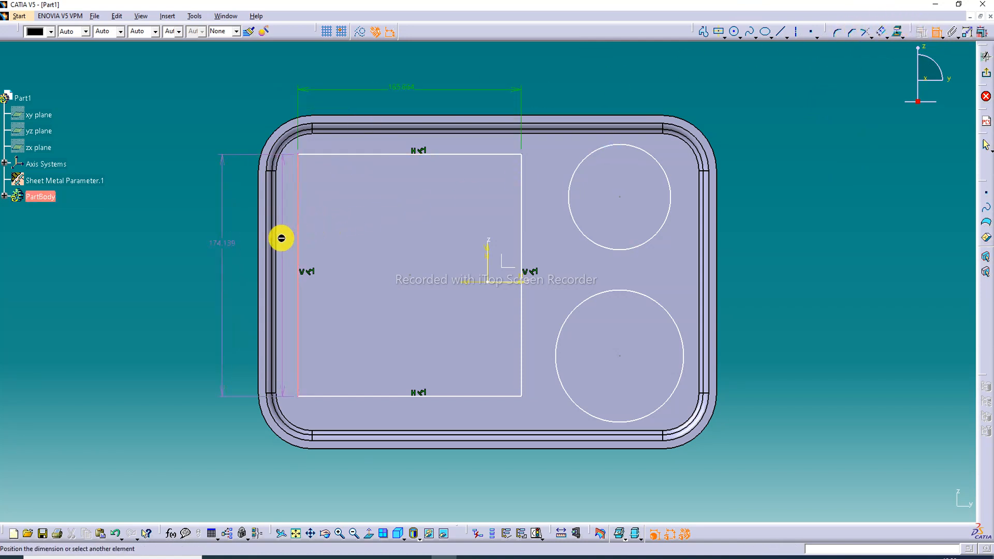
{"action": "left_click", "coordinate": [276, 238]}
{"action": "left_click", "coordinate": [284, 233]}
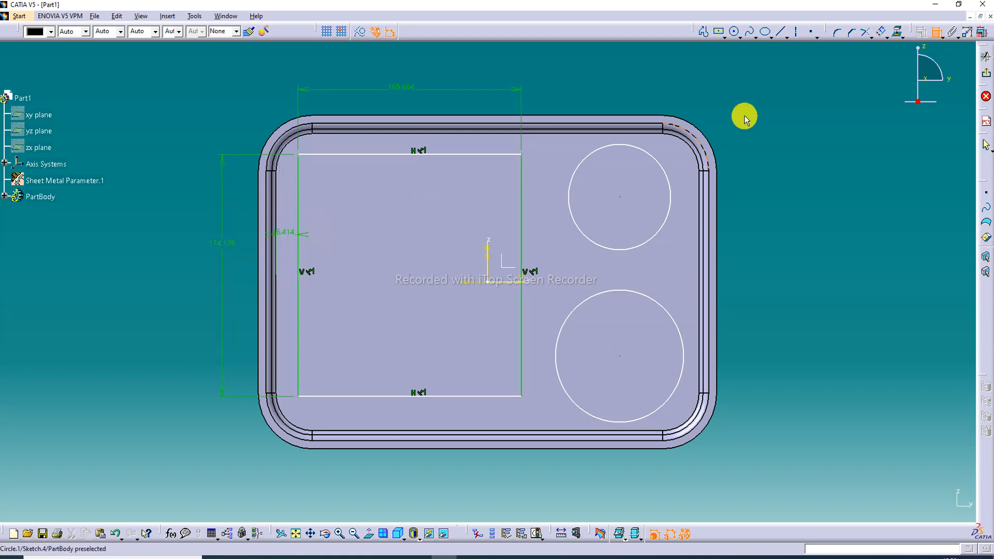
Dimension the diameters of both circles and the vertical distance between their centers
{"action": "left_click", "coordinate": [662, 164]}
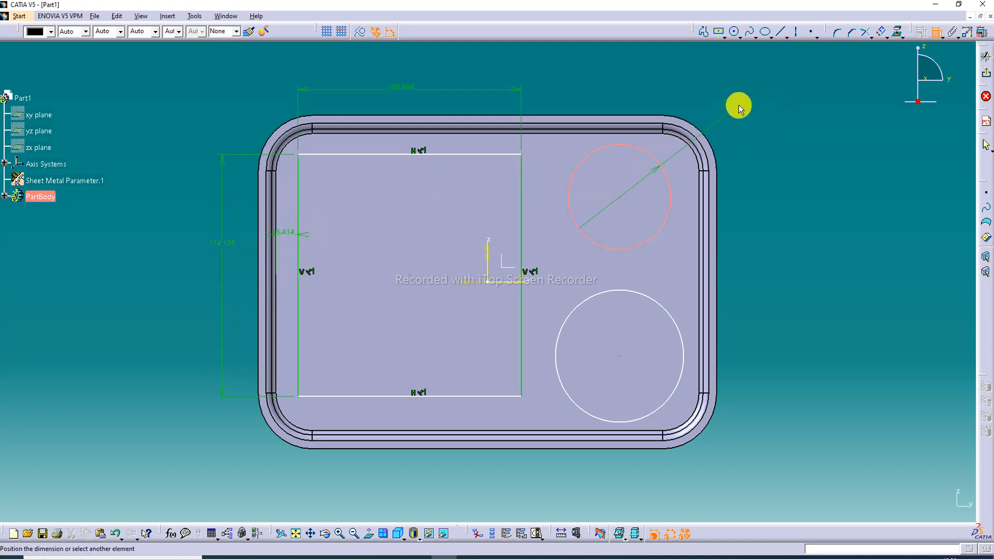
{"action": "left_click", "coordinate": [737, 103]}
{"action": "left_click", "coordinate": [680, 318]}
{"action": "left_click", "coordinate": [784, 310]}
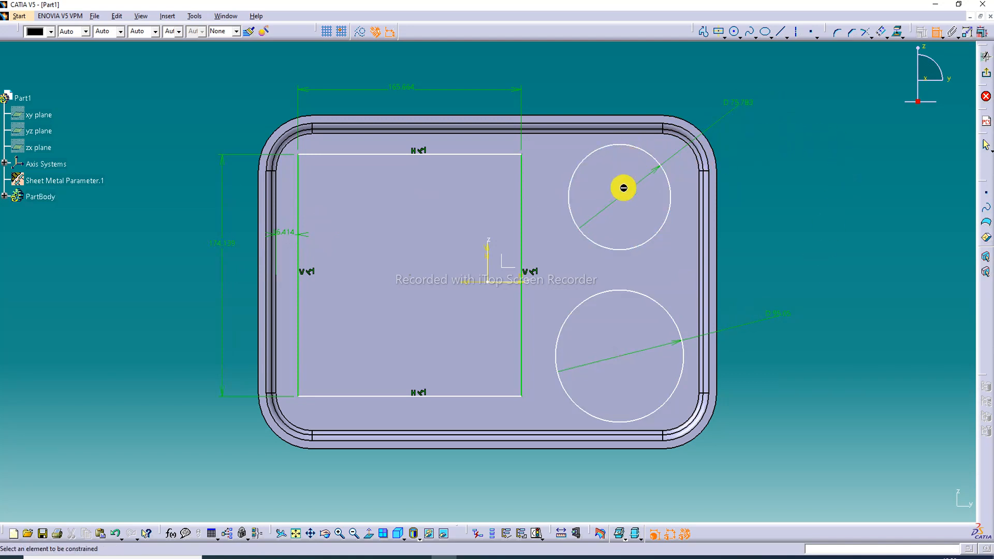
{"action": "left_click", "coordinate": [620, 200]}
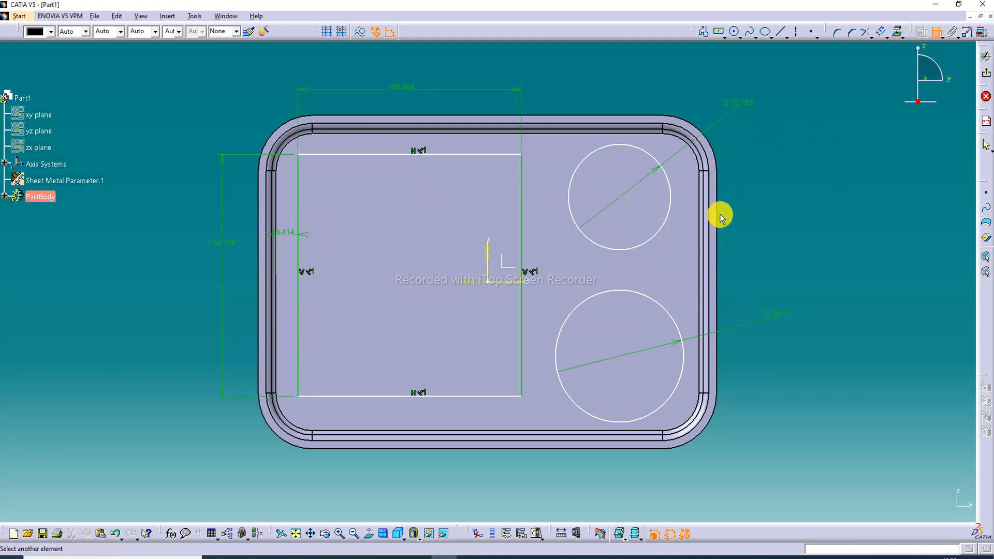
{"action": "left_click", "coordinate": [624, 356]}
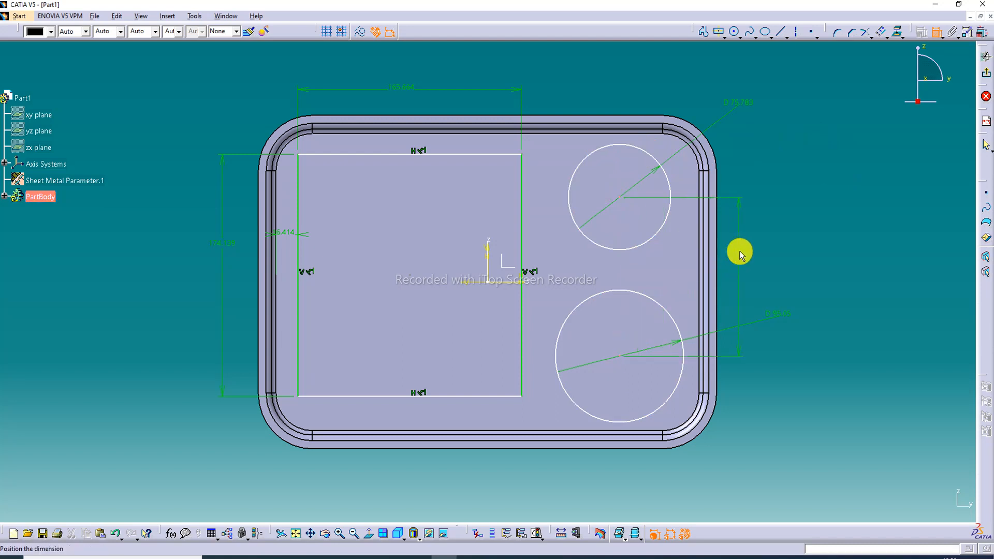
{"action": "left_click", "coordinate": [745, 257]}
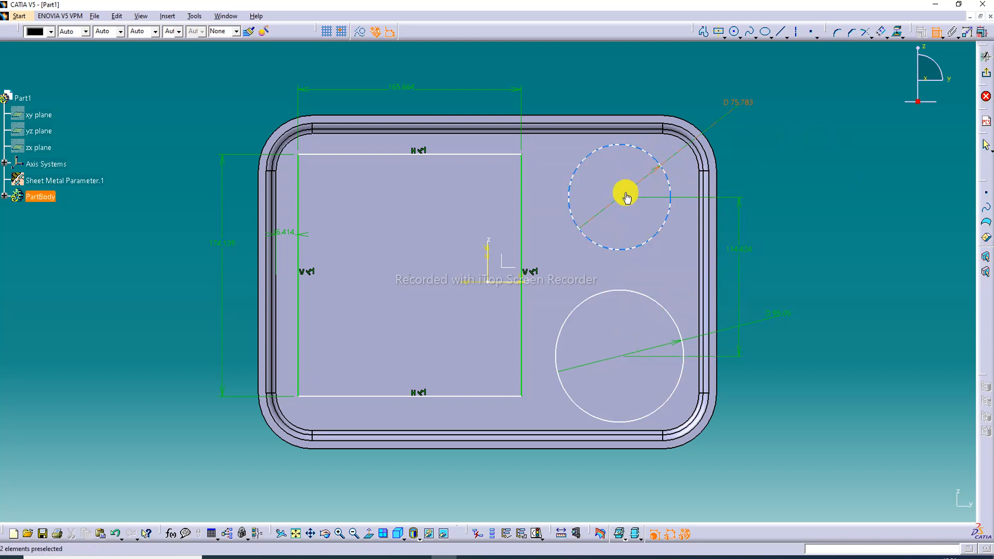
Dimension the horizontal distance from each circle's center to the tray floor's right edge
{"action": "left_click", "coordinate": [621, 198]}
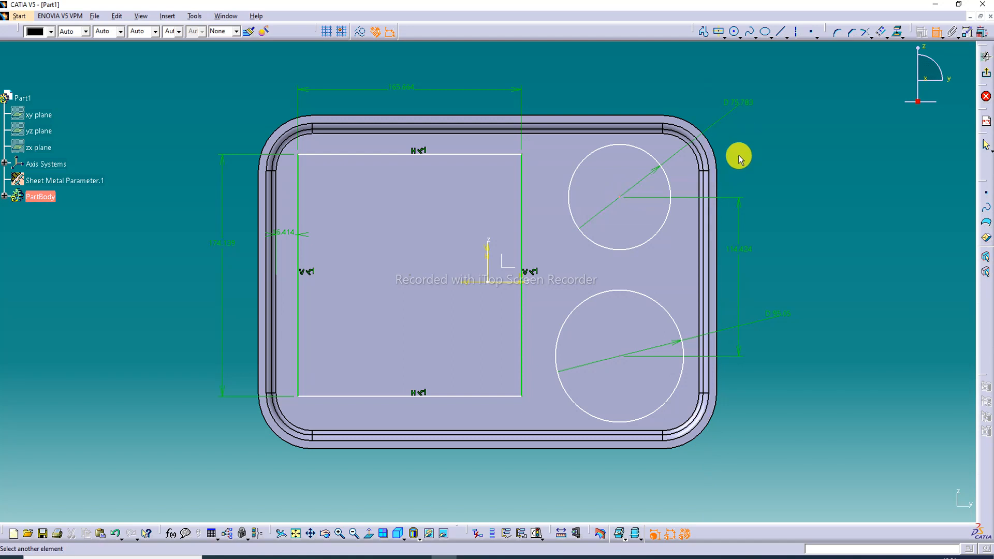
{"action": "left_click", "coordinate": [700, 189]}
{"action": "left_click", "coordinate": [664, 85]}
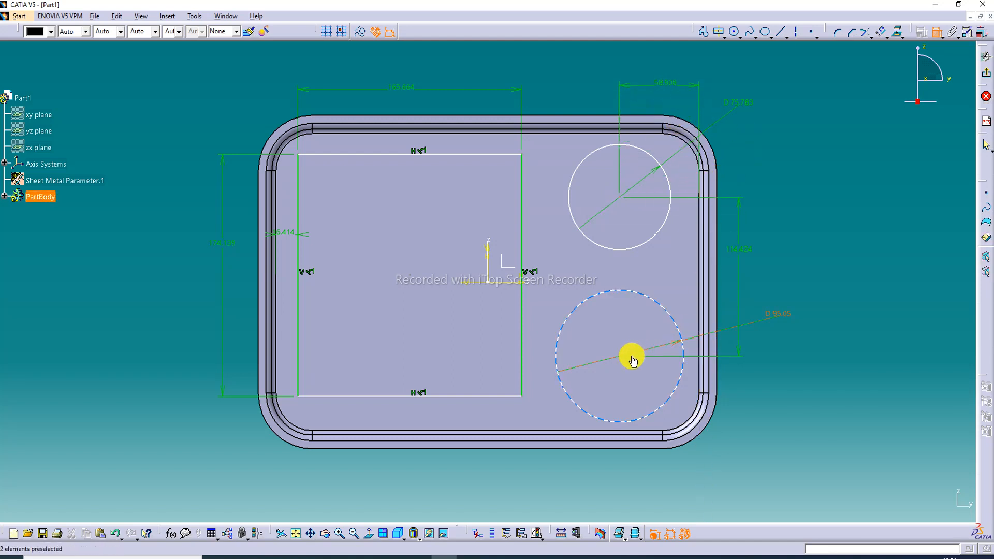
{"action": "left_click", "coordinate": [704, 371]}
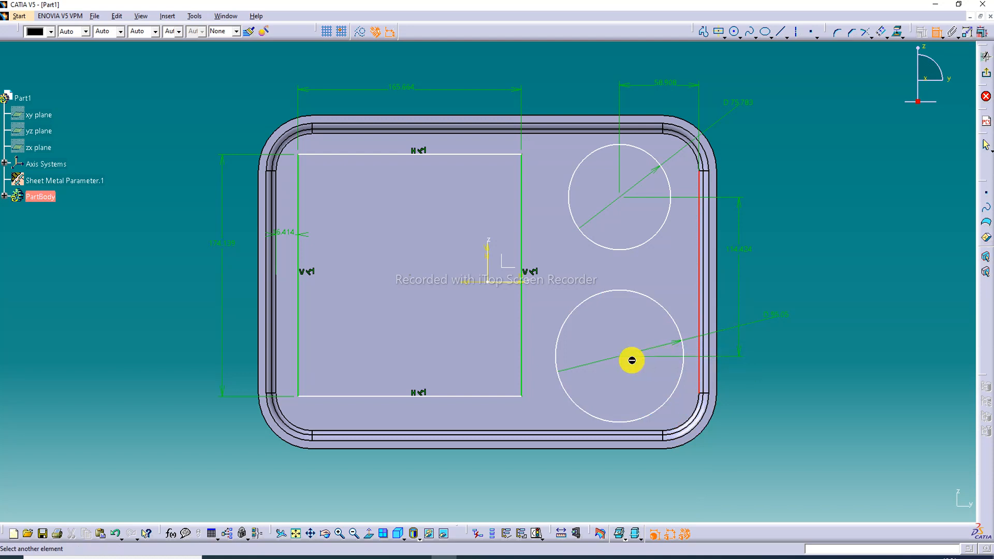
{"action": "left_click", "coordinate": [624, 358]}
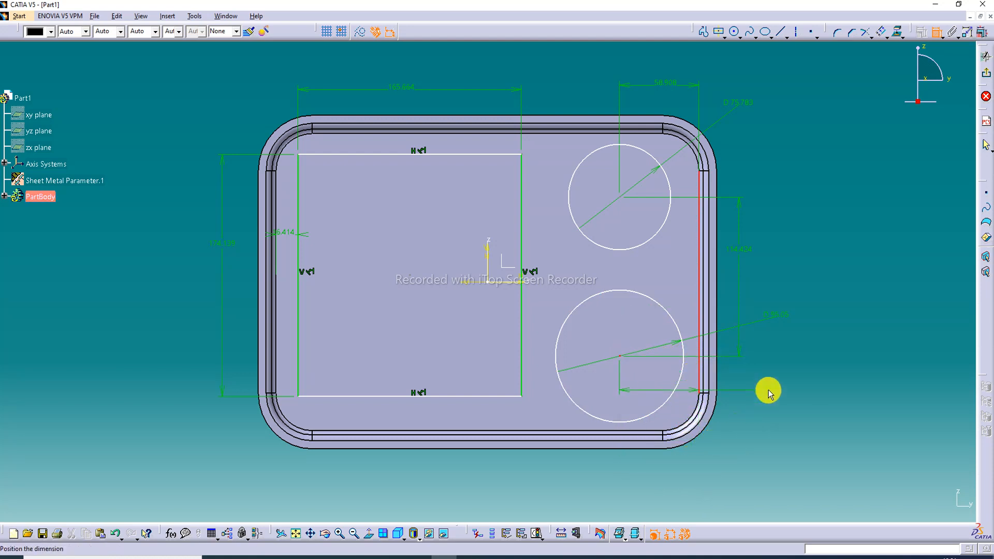
{"action": "left_click", "coordinate": [768, 392]}
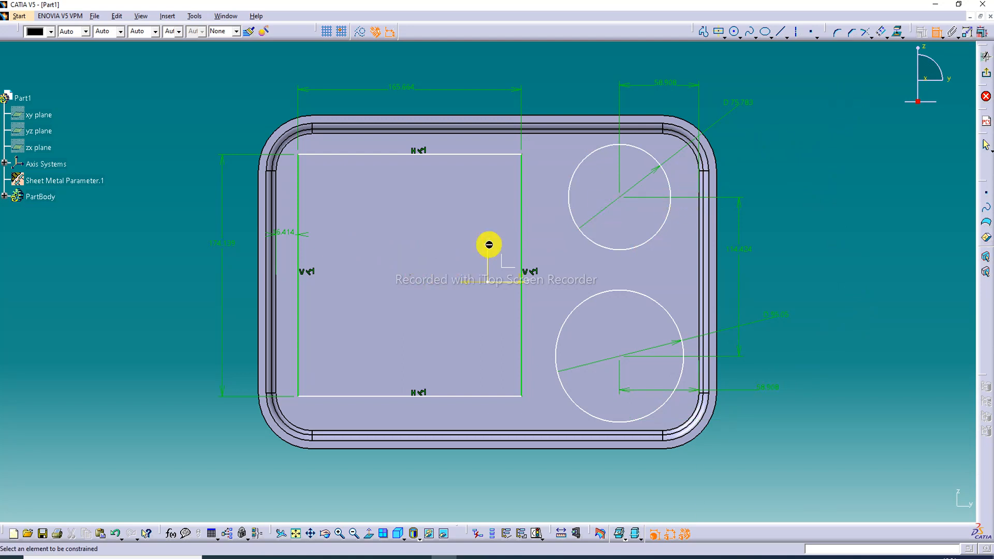
Dimension the distances from the tray floor's top edge to the rectangle's upper side and to the upper circle's center
{"action": "left_click", "coordinate": [389, 134]}
{"action": "left_click", "coordinate": [391, 154]}
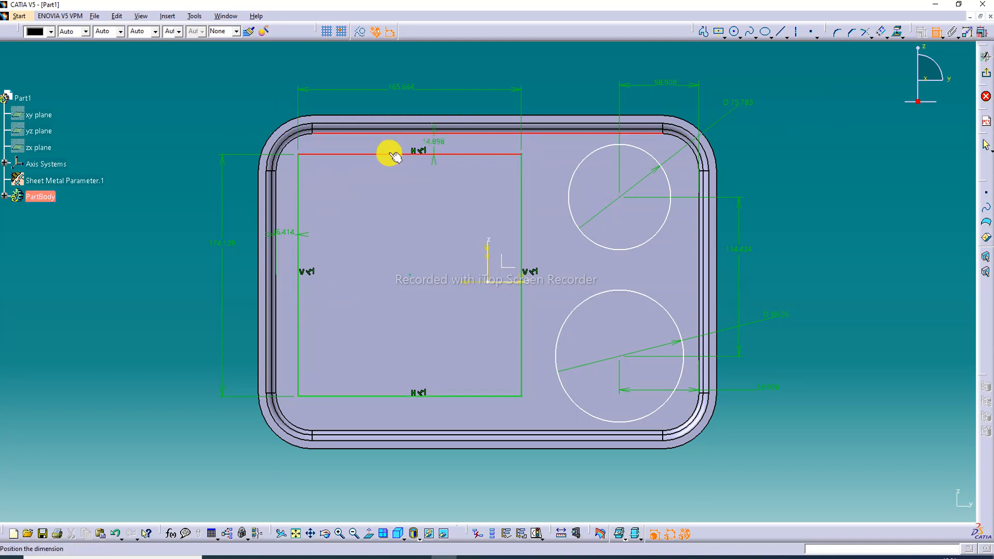
{"action": "left_click", "coordinate": [394, 140]}
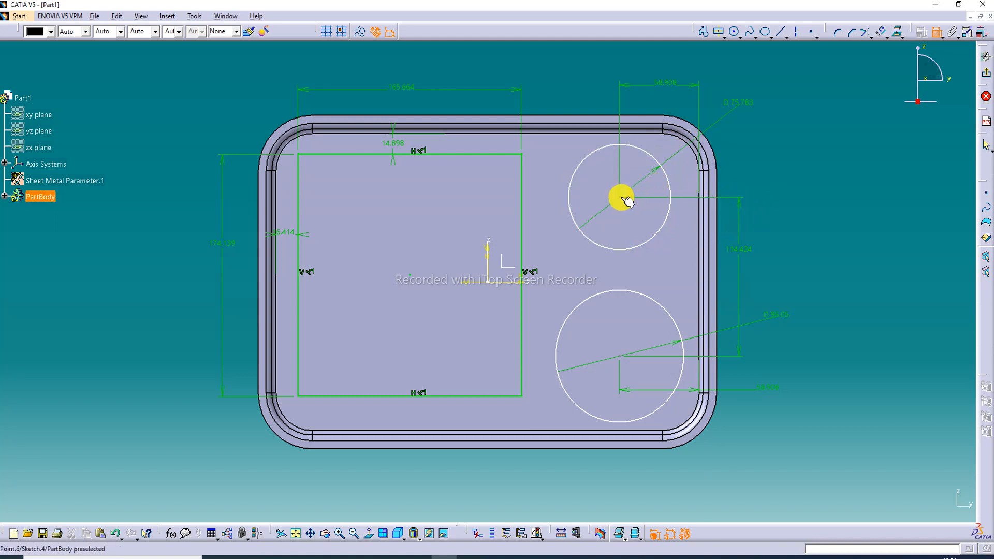
{"action": "left_click", "coordinate": [628, 133]}
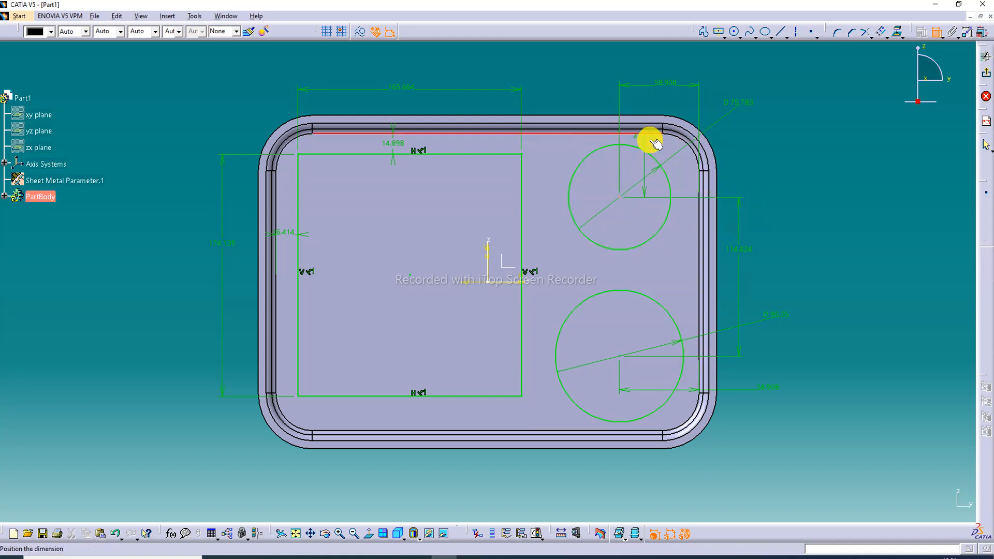
{"action": "left_click", "coordinate": [744, 151]}
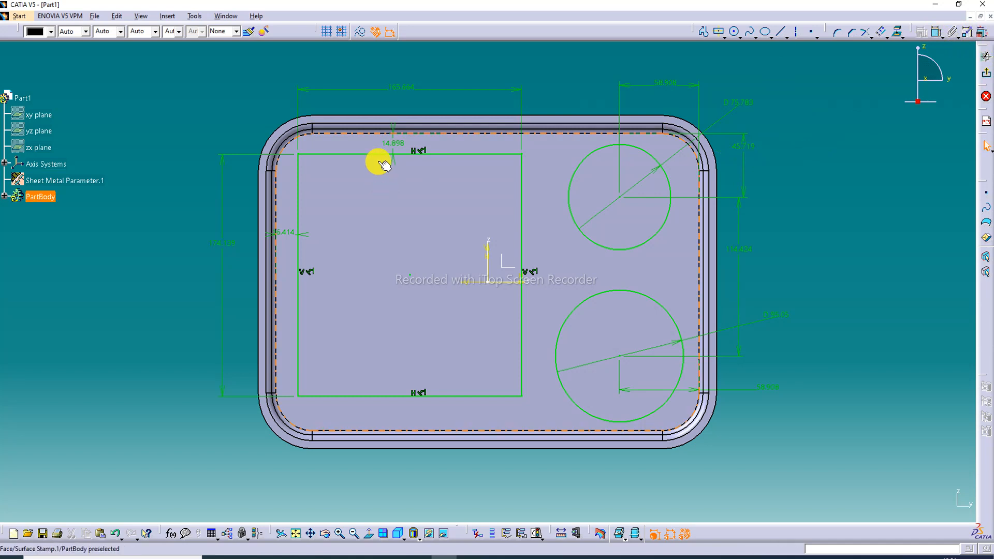
Set the rectangle's width to 165 mm and its height to 190 mm
{"action": "double_click", "coordinate": [399, 93]}
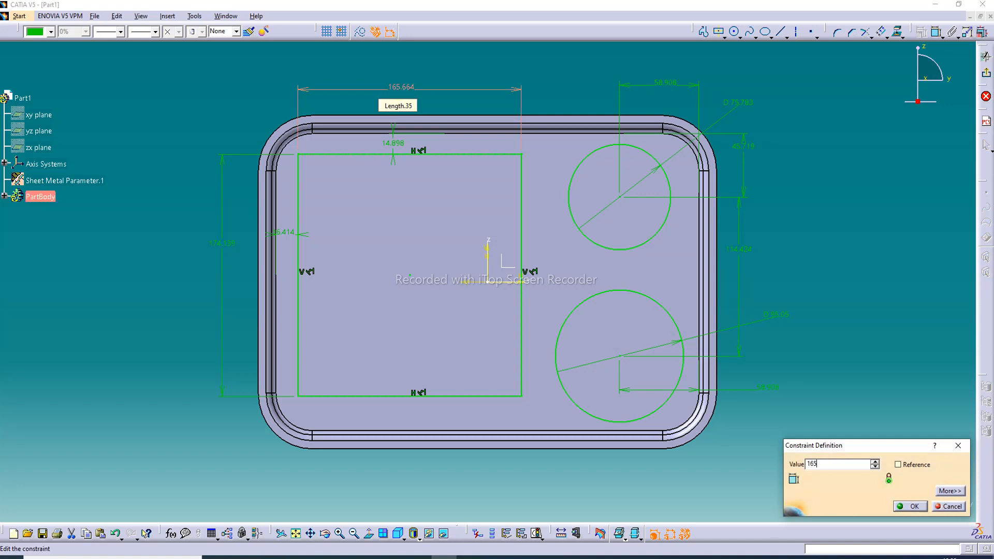
{"action": "key", "text": "Return"}
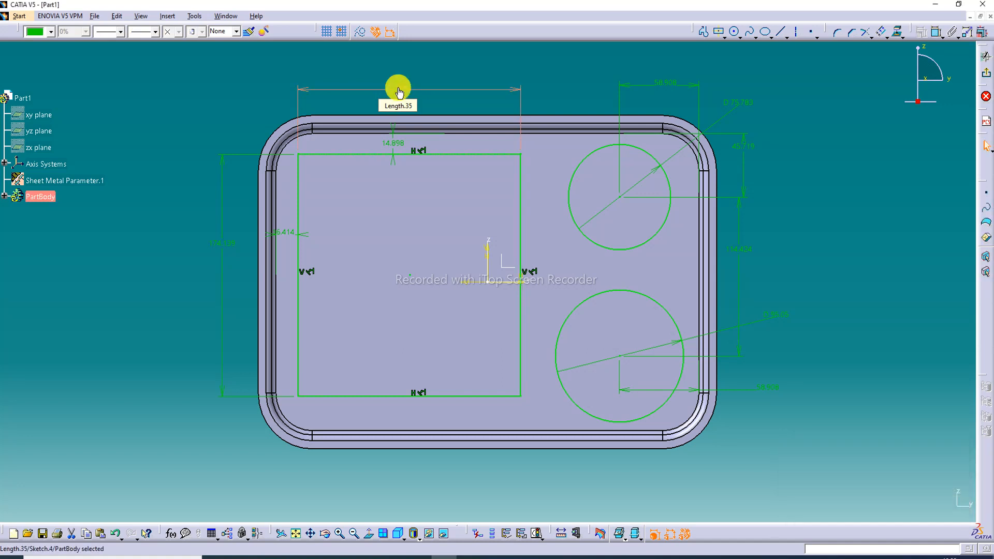
{"action": "double_click", "coordinate": [222, 245]}
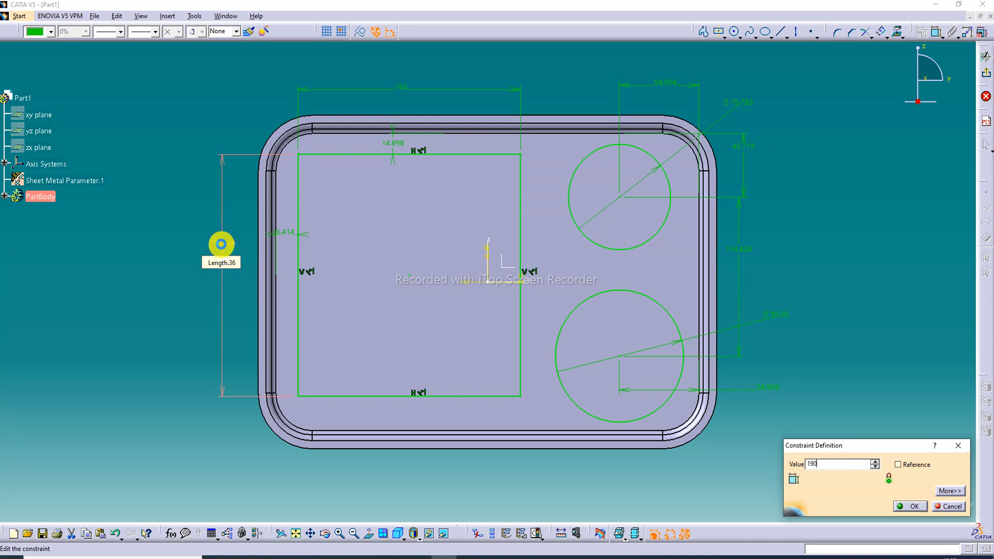
{"action": "type", "text": "190"}
{"action": "key", "text": "Return"}
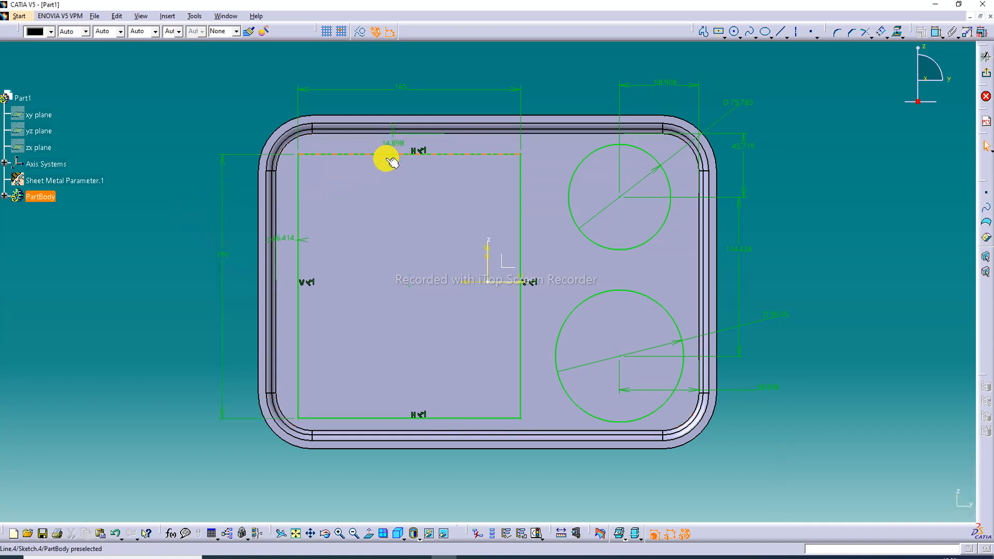
Set the rectangle's gap to the tray floor's left edge to 20 mm and to the top edge to 15 mm
{"action": "double_click", "coordinate": [282, 240]}
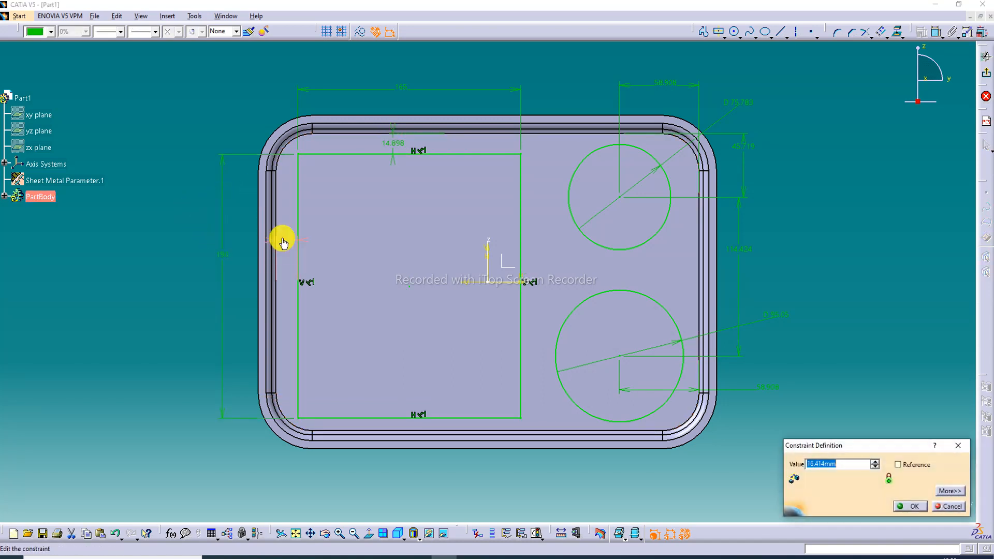
{"action": "type", "text": "20"}
{"action": "key", "text": "Return"}
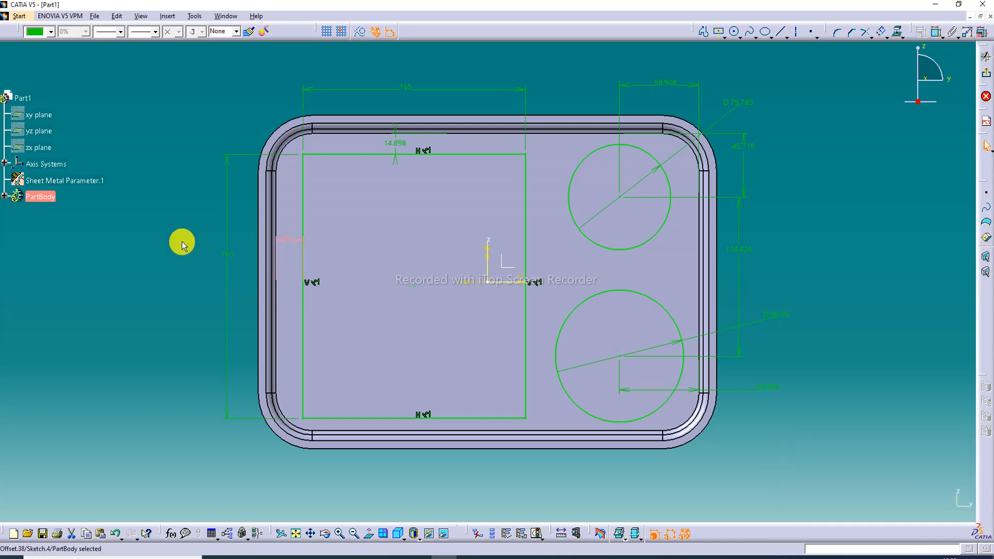
{"action": "double_click", "coordinate": [398, 147]}
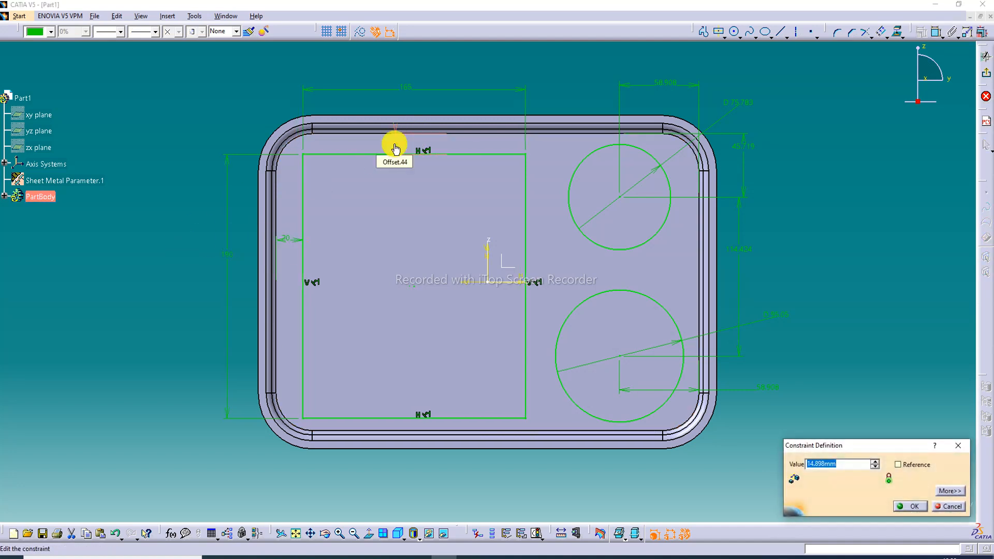
{"action": "key", "text": "Return"}
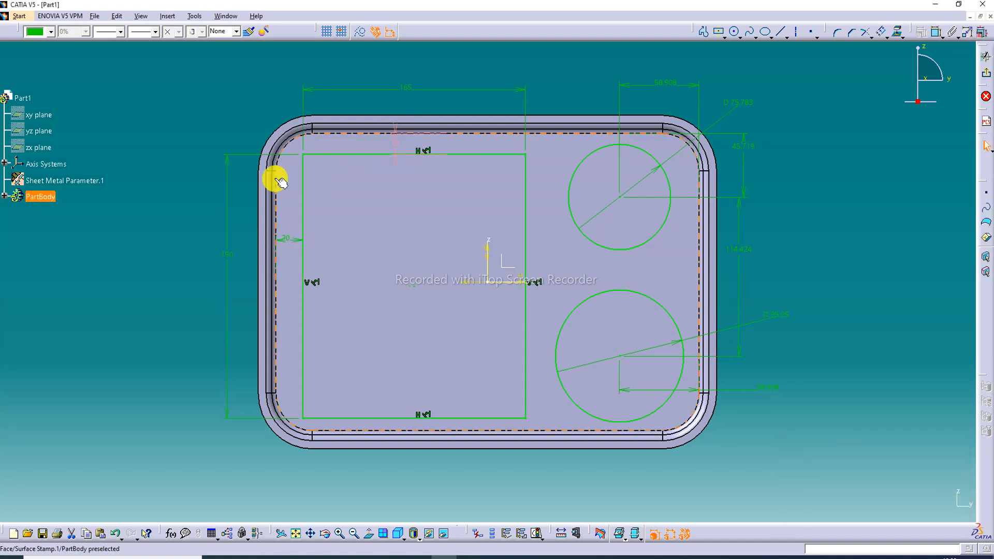
Set the gap between the rectangle's left side and the tray floor's left edge to 15 mm
{"action": "double_click", "coordinate": [283, 241]}
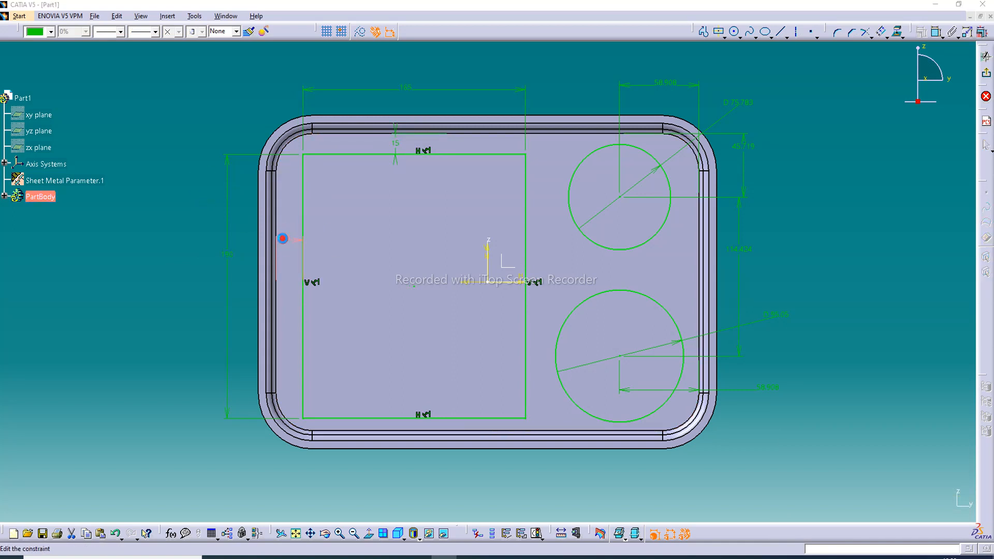
{"action": "type", "text": "1"}
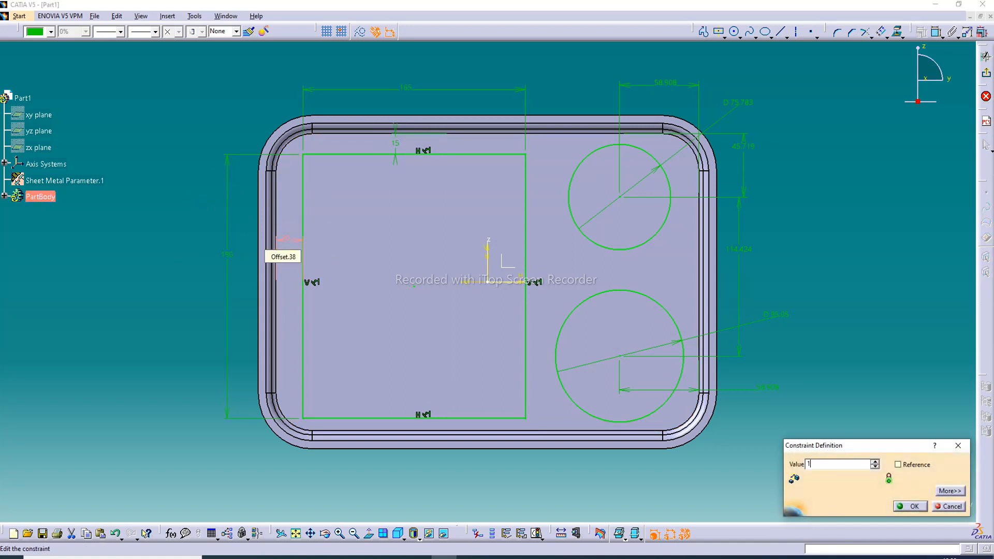
{"action": "type", "text": "5mm"}
{"action": "key", "text": "Return"}
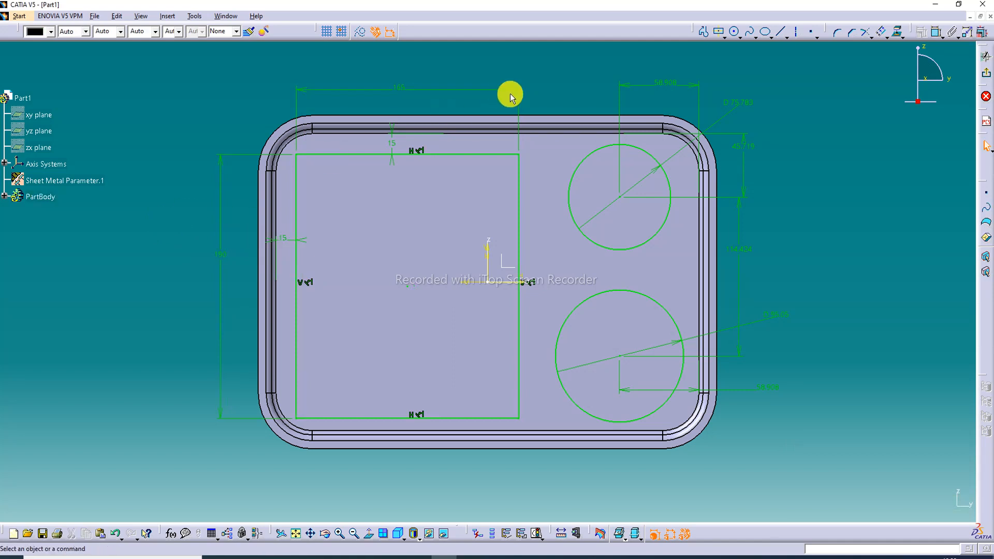
Round the rectangle's four corners to 20 mm, converting the length constraints to distances, and move the upper-left radius dimension outside the rectangle
{"action": "left_click", "coordinate": [837, 32]}
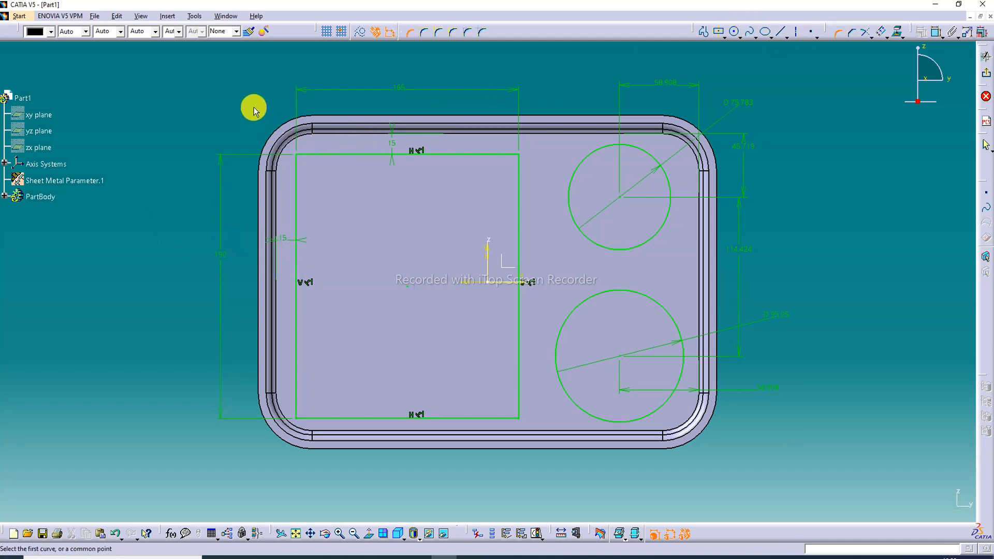
{"action": "left_click_drag", "start_coordinate": [254, 108], "coordinate": [534, 428]}
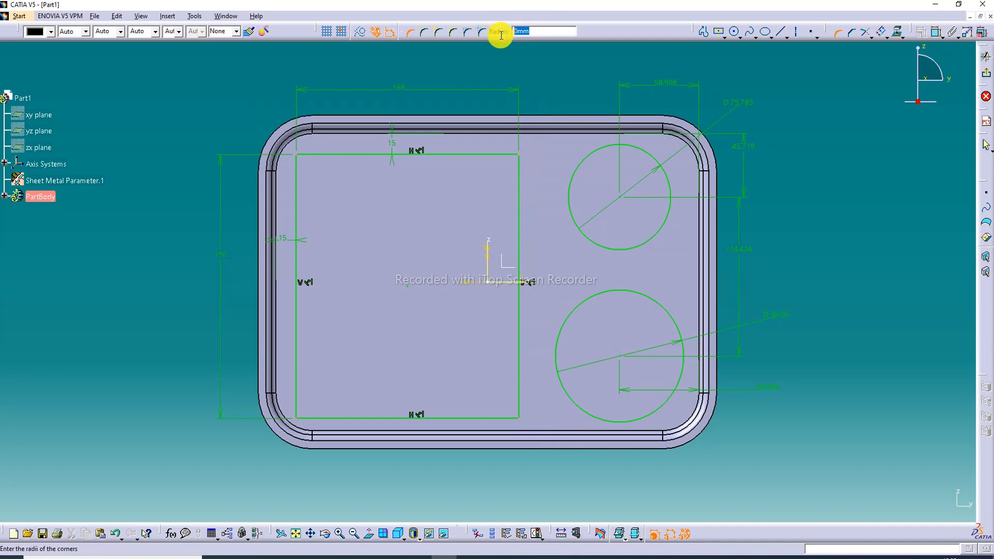
{"action": "key", "text": "Return"}
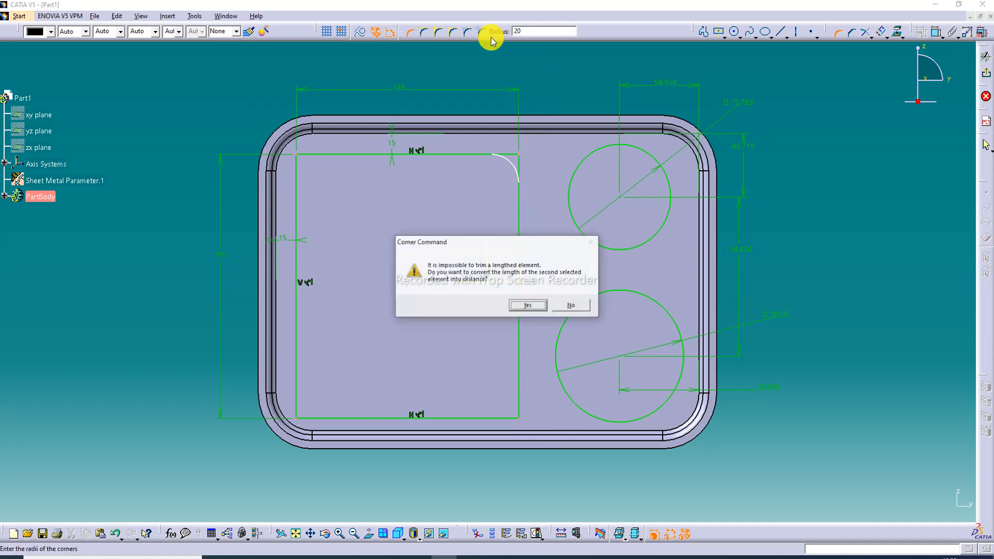
{"action": "left_click", "coordinate": [528, 306]}
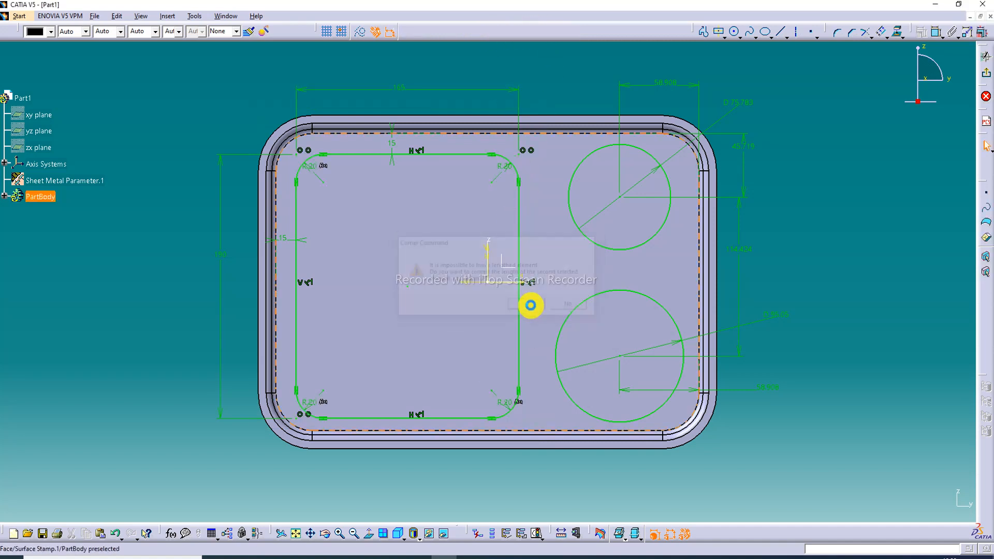
{"action": "left_click", "coordinate": [224, 112]}
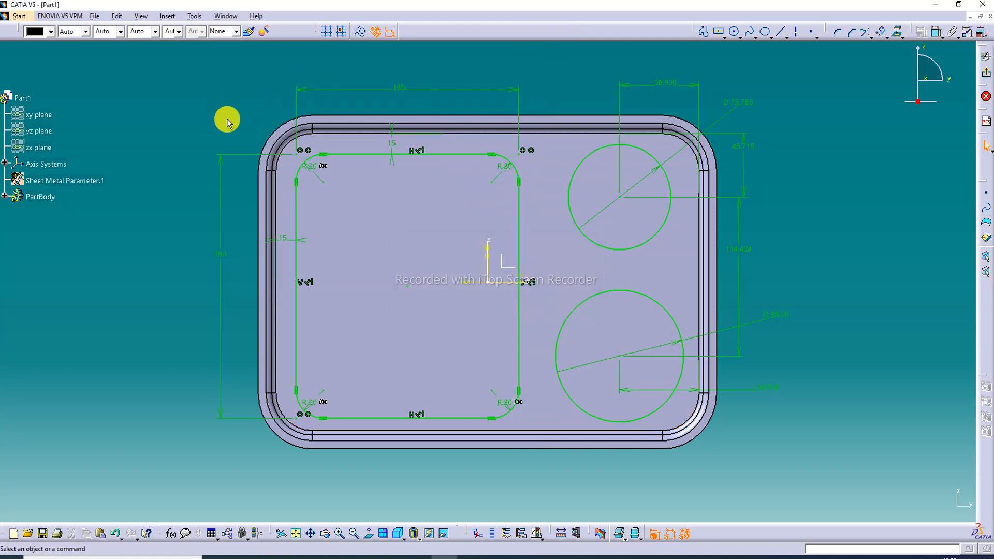
{"action": "left_click_drag", "start_coordinate": [310, 166], "coordinate": [262, 125]}
{"action": "left_click", "coordinate": [184, 144]}
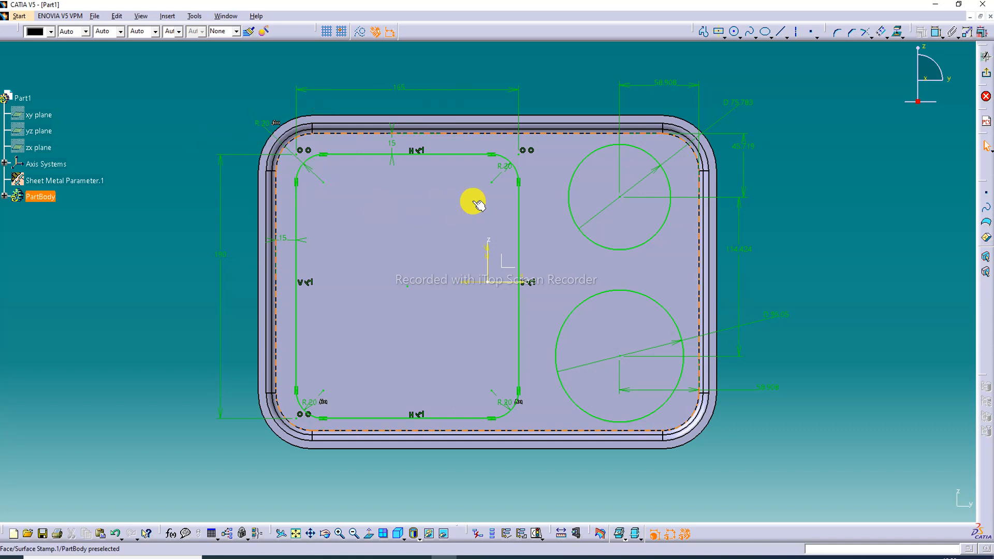
Set the rounded rectangle's gap to the tray floor's left edge to 20 mm and to the top edge to 12 mm
{"action": "double_click", "coordinate": [284, 239]}
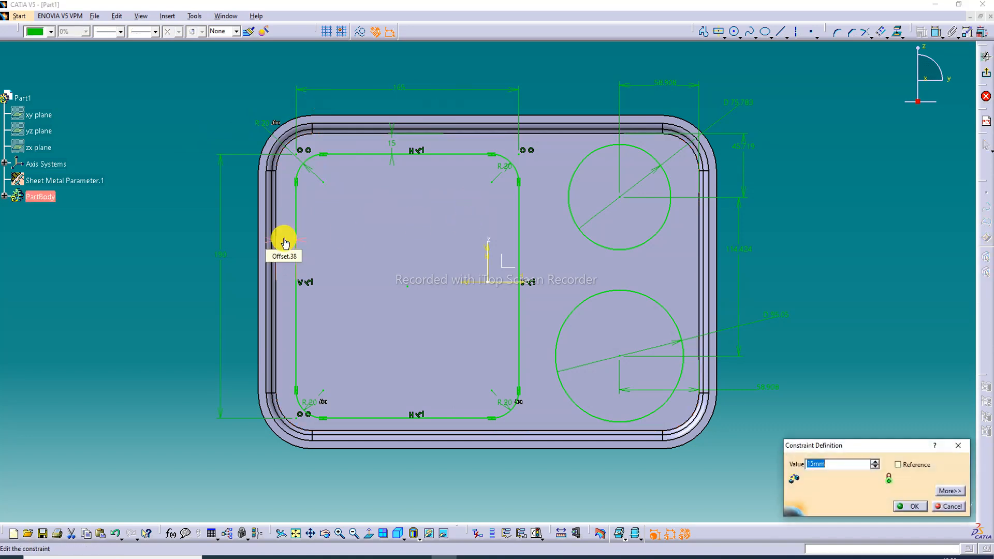
{"action": "key", "text": "Return"}
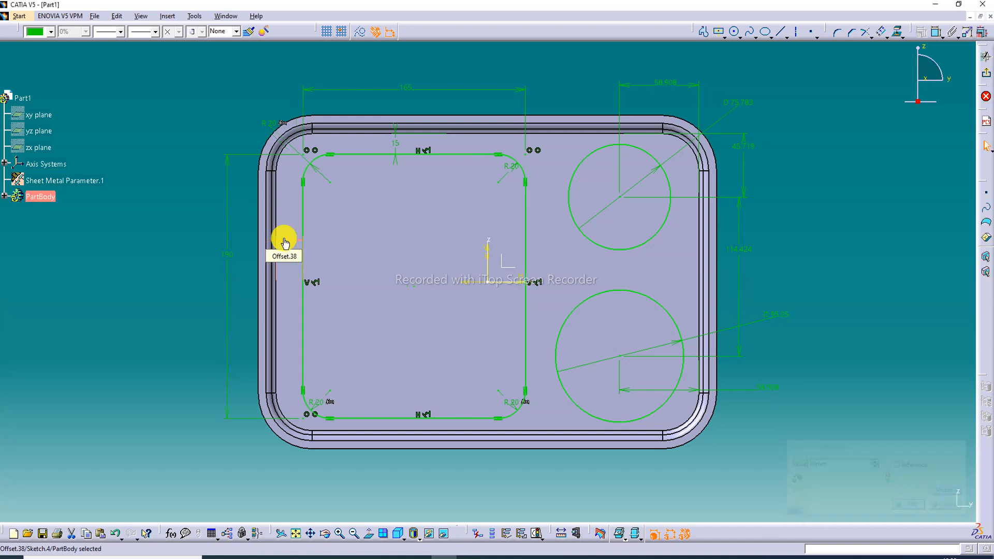
{"action": "double_click", "coordinate": [397, 145]}
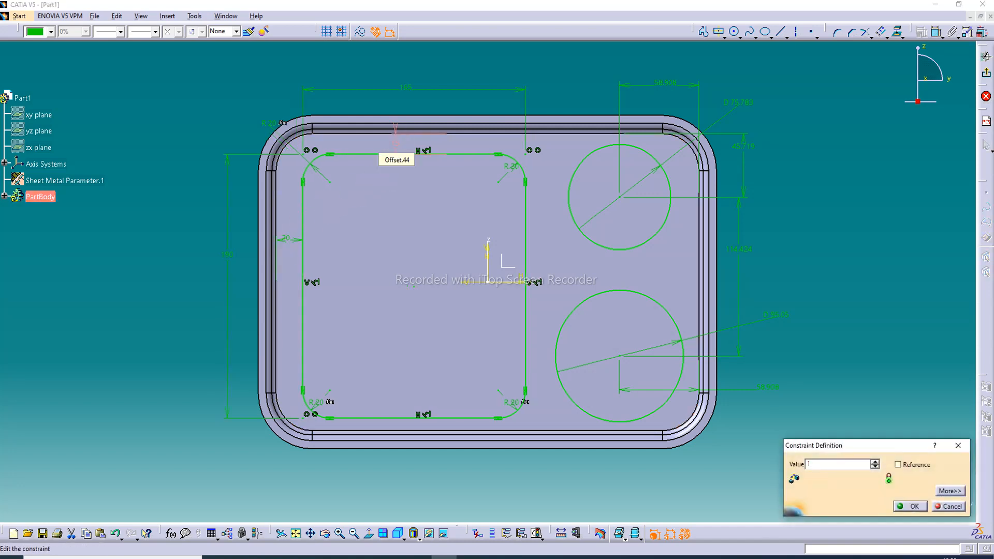
{"action": "key", "text": "Return"}
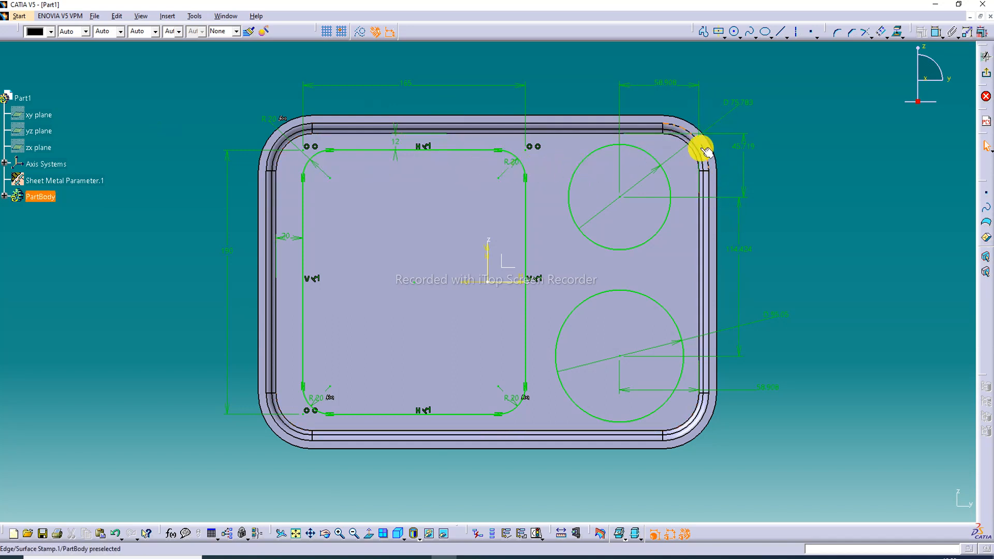
Set the diameters of the upper and lower circles to 90 mm each
{"action": "double_click", "coordinate": [740, 107]}
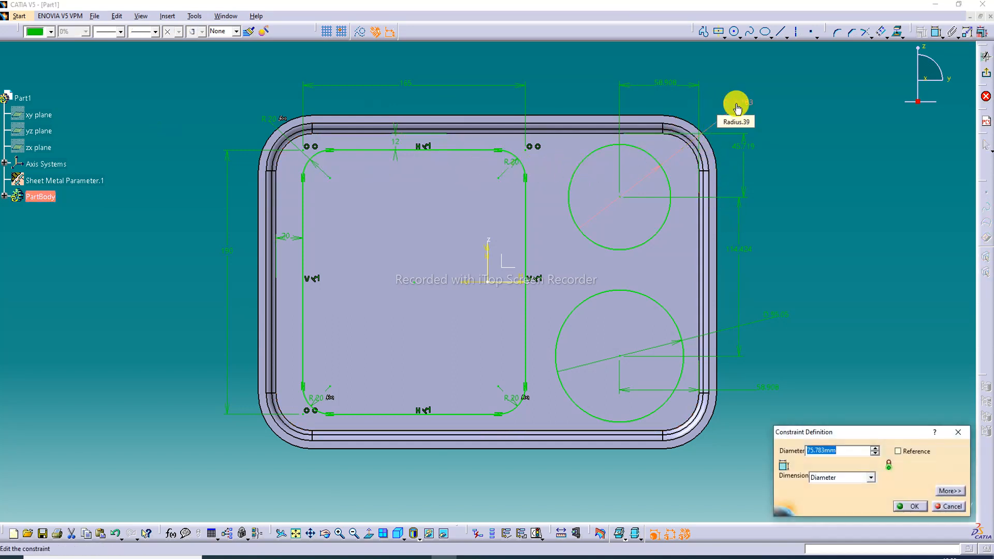
{"action": "type", "text": "90"}
{"action": "key", "text": "Return"}
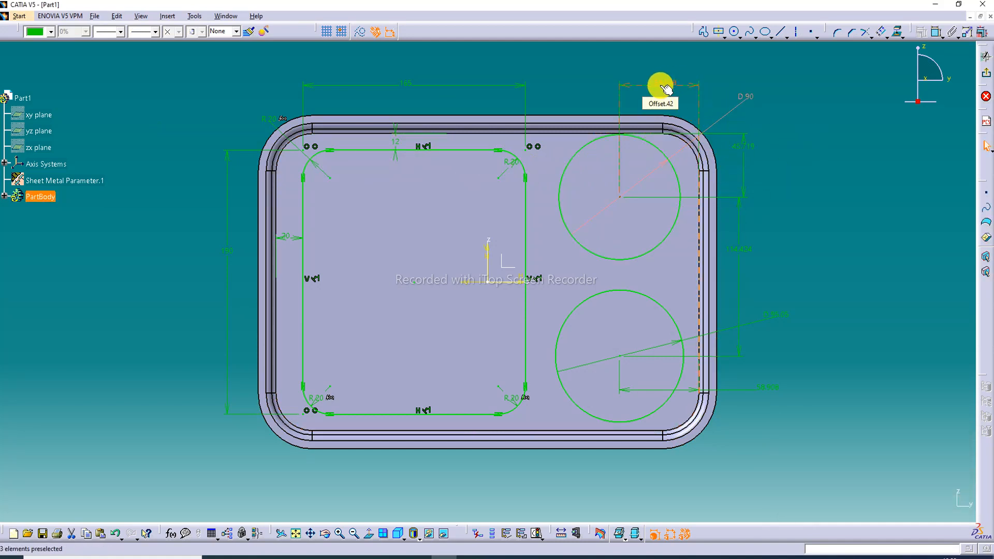
{"action": "left_click", "coordinate": [778, 318]}
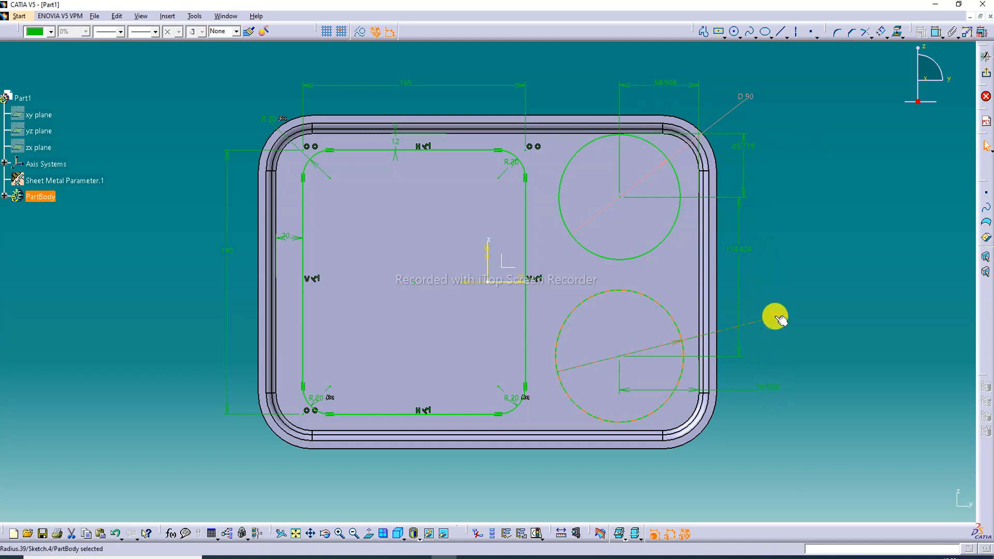
{"action": "double_click", "coordinate": [777, 313]}
{"action": "type", "text": "90mm"}
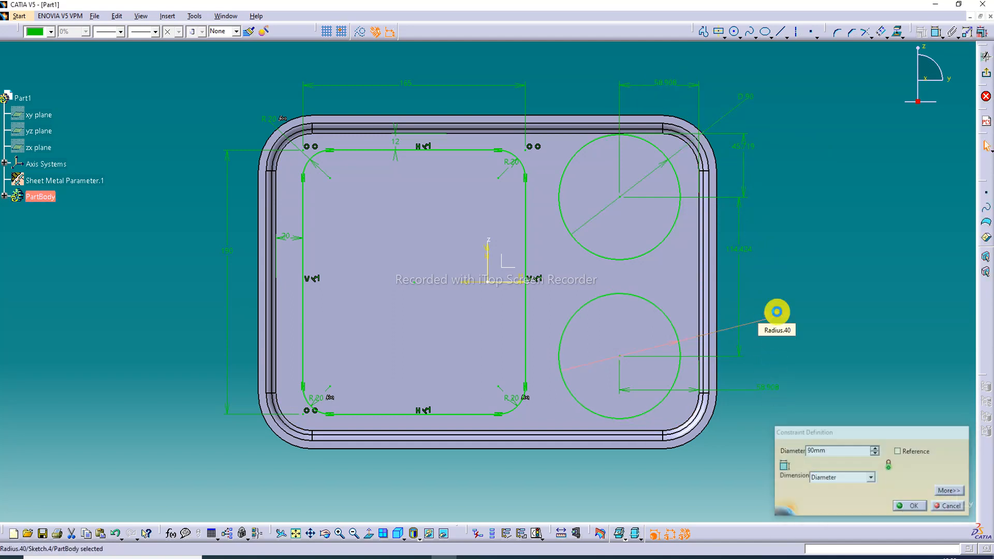
{"action": "key", "text": "Return"}
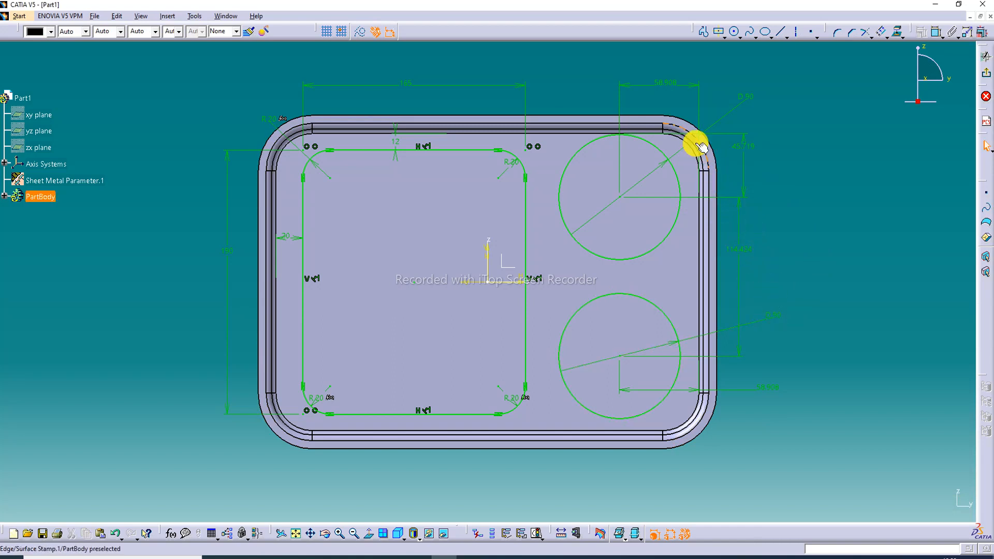
Set the vertical spacing between the two circle centres to 110 mm
{"action": "double_click", "coordinate": [738, 250]}
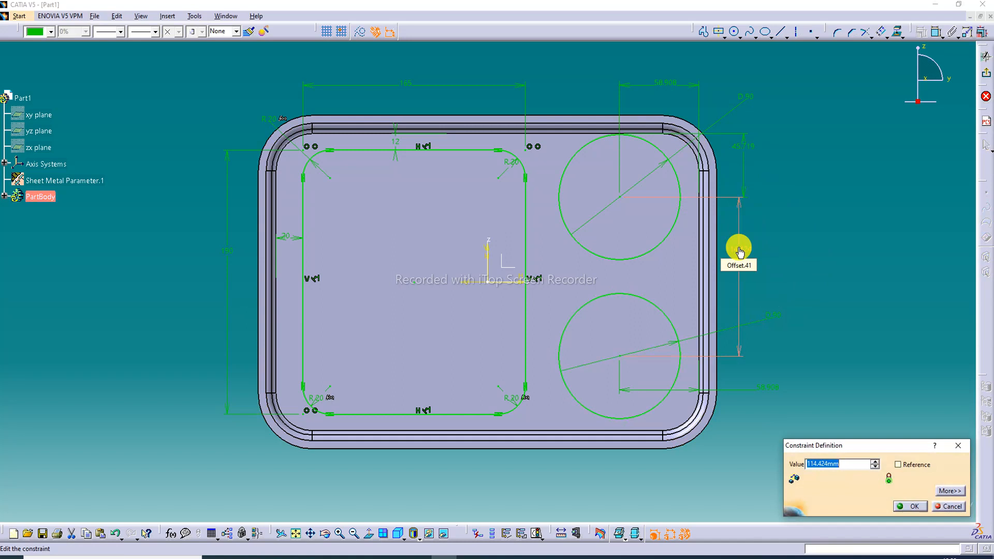
{"action": "type", "text": "110"}
{"action": "key", "text": "Return"}
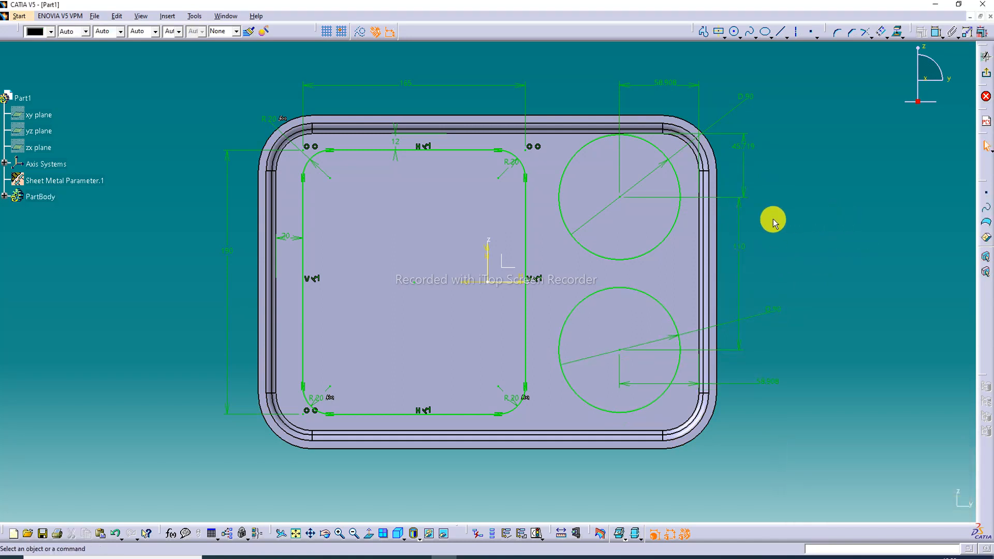
Set the distance from the upper circle's centre to the tray floor's top edge to 50 mm
{"action": "left_click", "coordinate": [743, 146]}
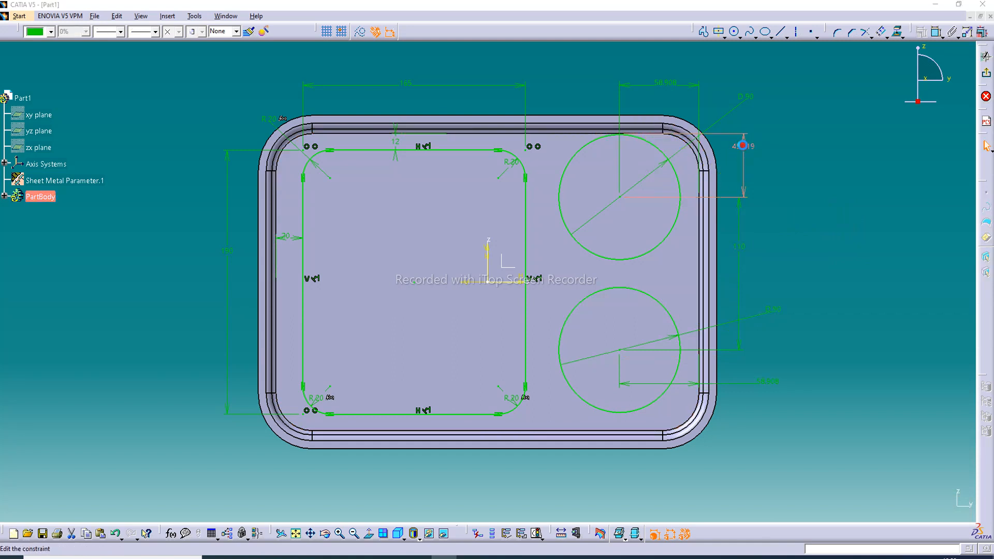
{"action": "double_click", "coordinate": [743, 146]}
{"action": "type", "text": "4"}
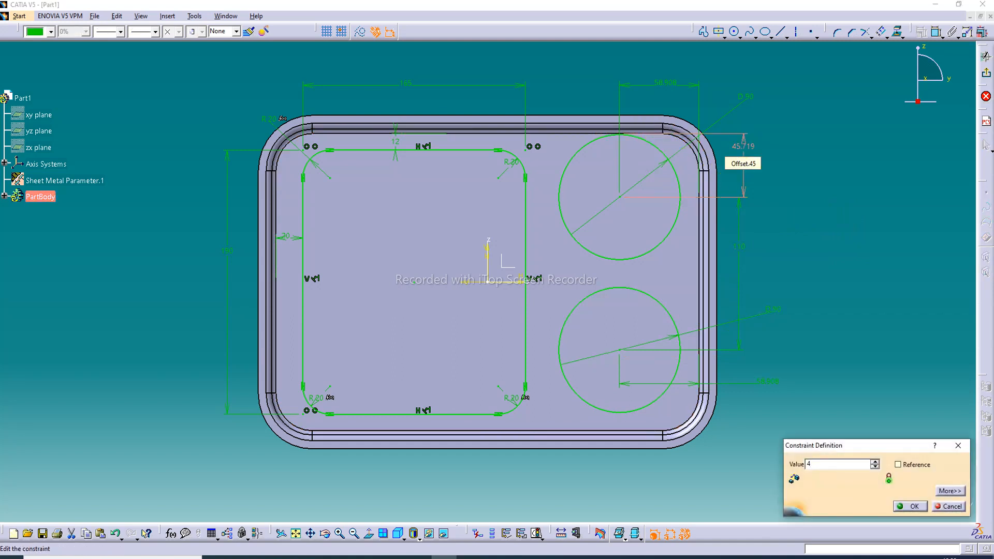
{"action": "key", "text": "Return"}
{"action": "left_click", "coordinate": [743, 146]}
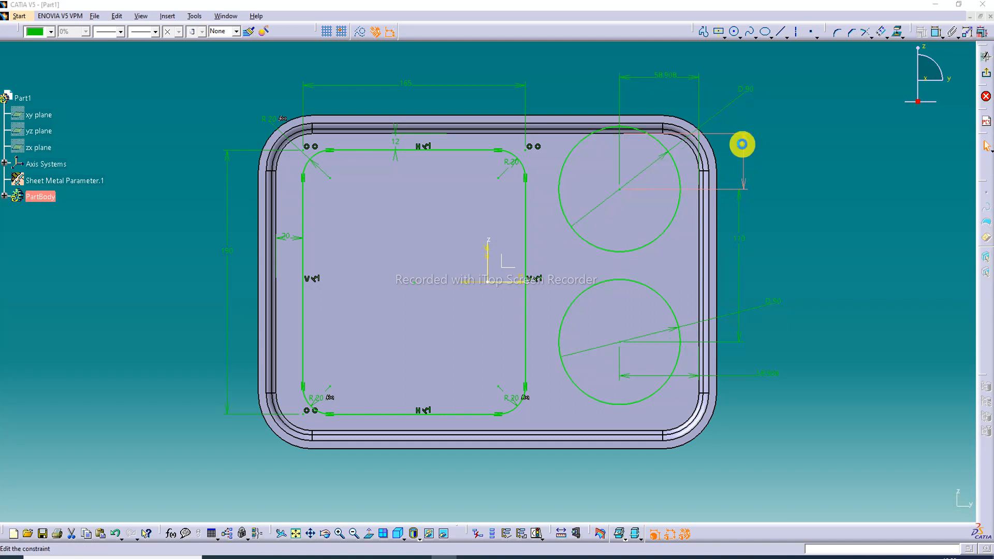
{"action": "double_click", "coordinate": [743, 147]}
{"action": "type", "text": "5"}
{"action": "key", "text": "Return"}
{"action": "left_click", "coordinate": [764, 176]}
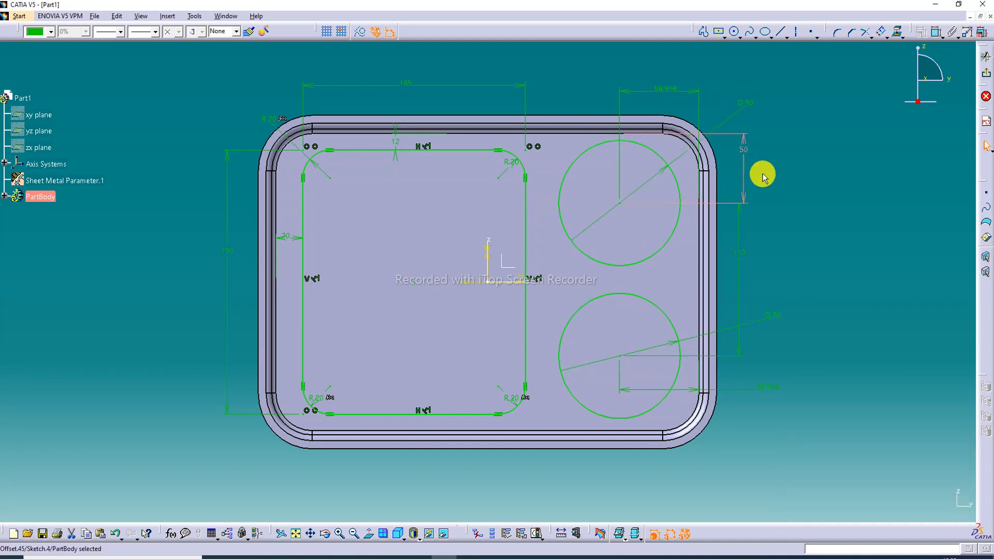
{"action": "left_click", "coordinate": [815, 189]}
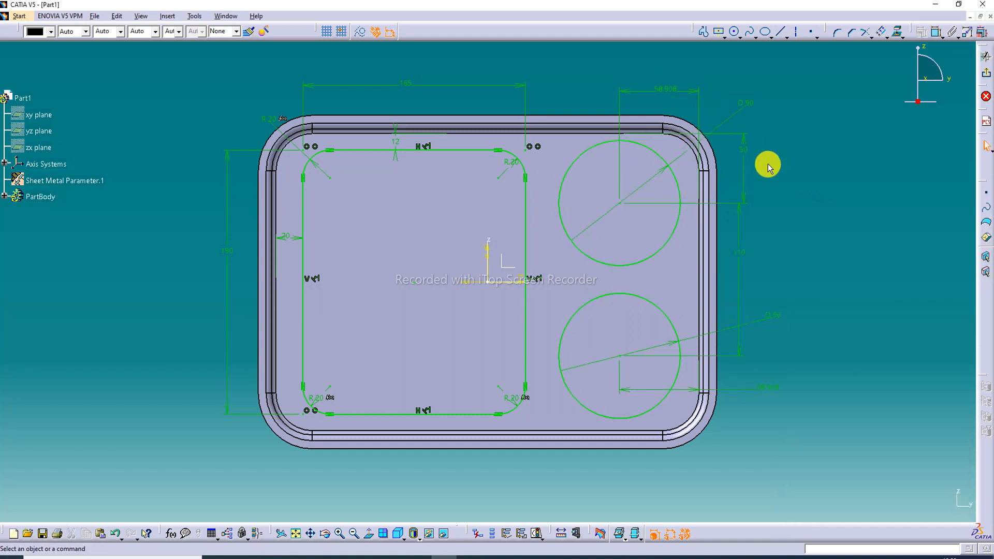
Set the distance from the upper circle's centre to the tray floor's top edge to 51 mm
{"action": "double_click", "coordinate": [743, 150]}
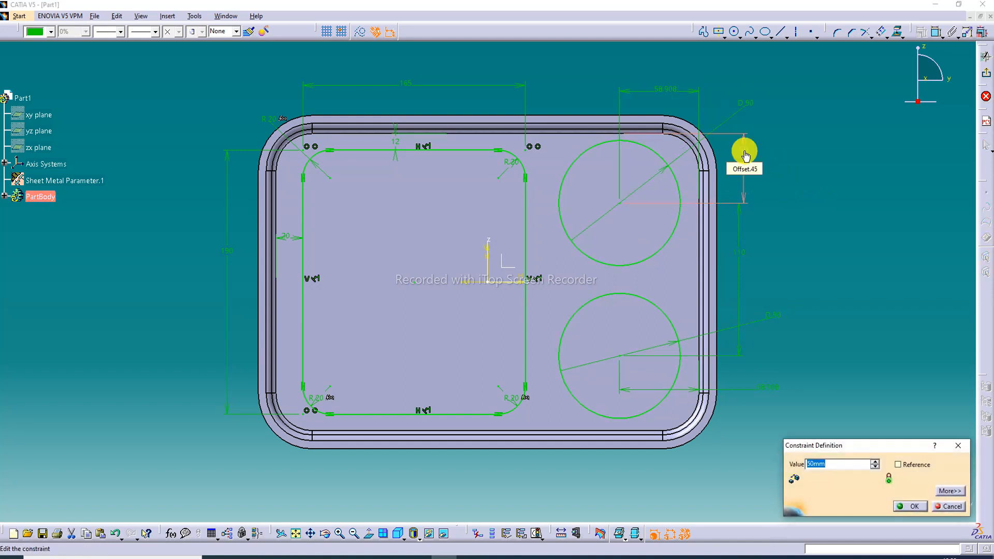
{"action": "type", "text": "52"}
{"action": "key", "text": "Return"}
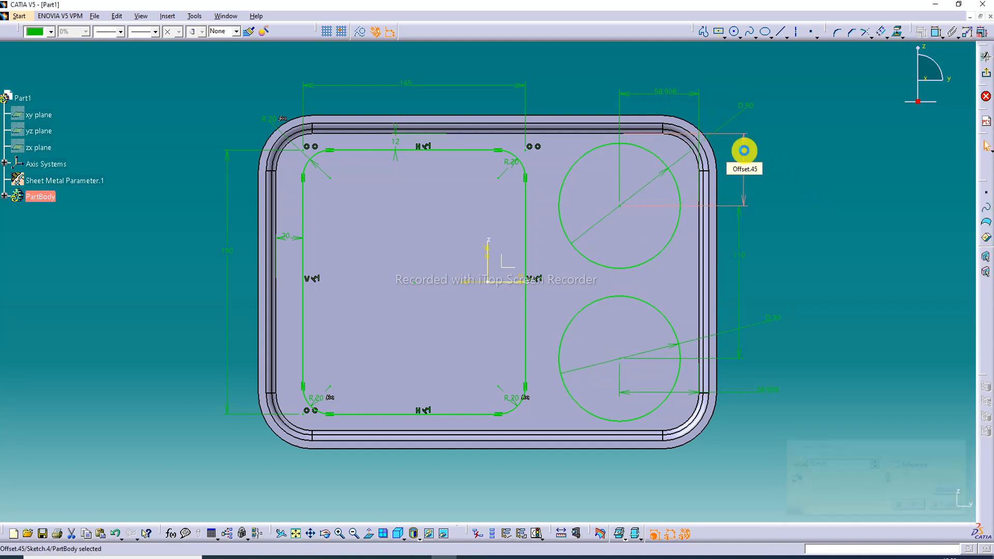
{"action": "double_click", "coordinate": [746, 156]}
{"action": "type", "text": "51mm"}
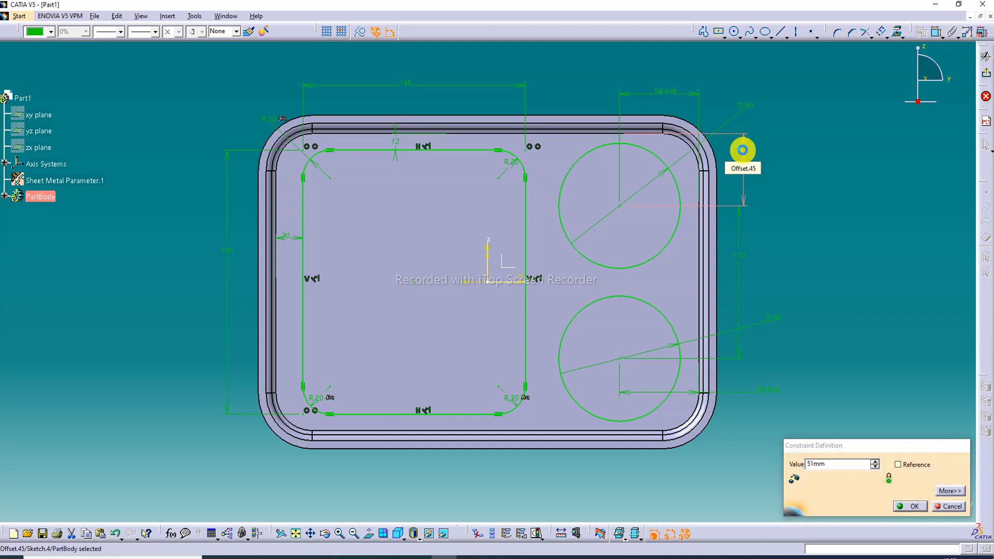
{"action": "key", "text": "Return"}
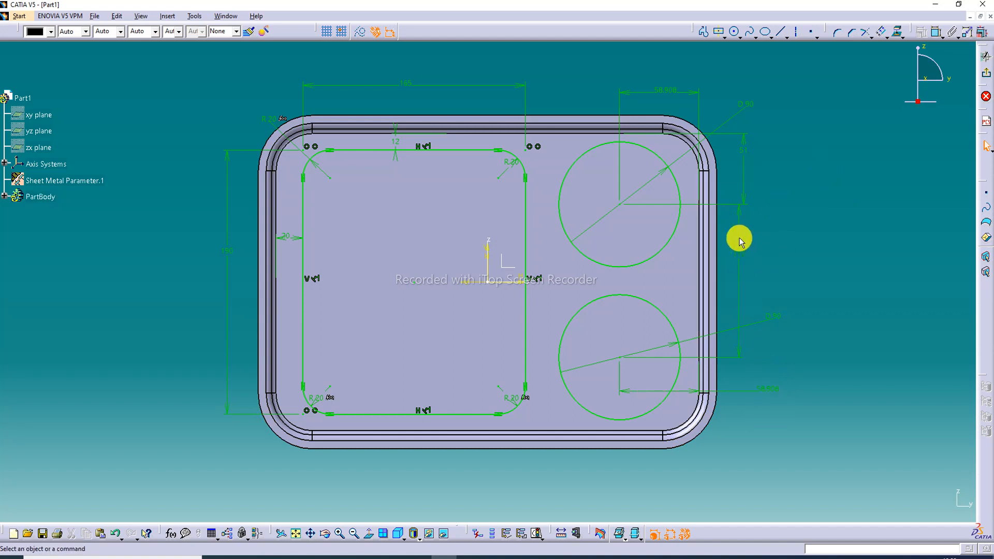
Set the distance from each circle's centre to the tray floor's right edge to 55 mm
{"action": "double_click", "coordinate": [668, 93]}
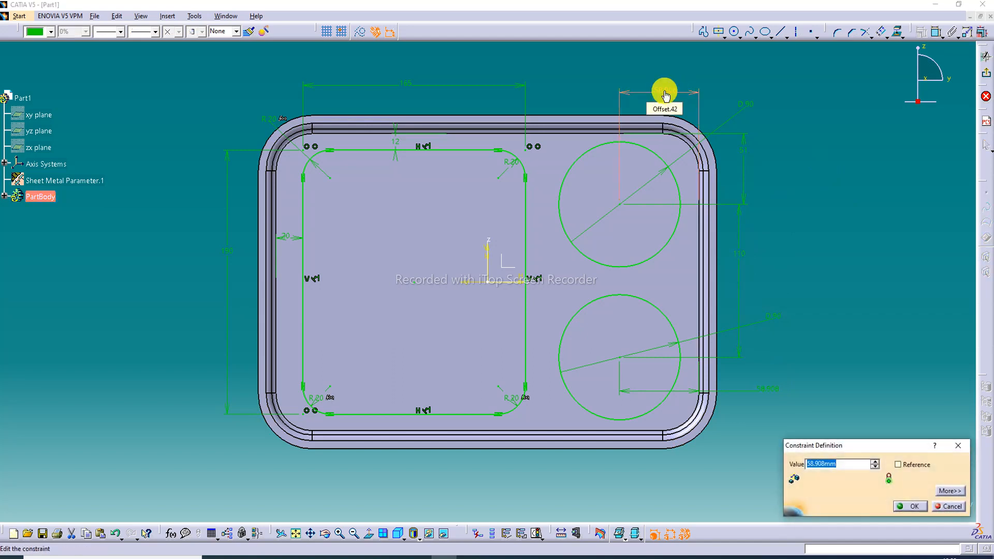
{"action": "type", "text": "55"}
{"action": "key", "text": "Return"}
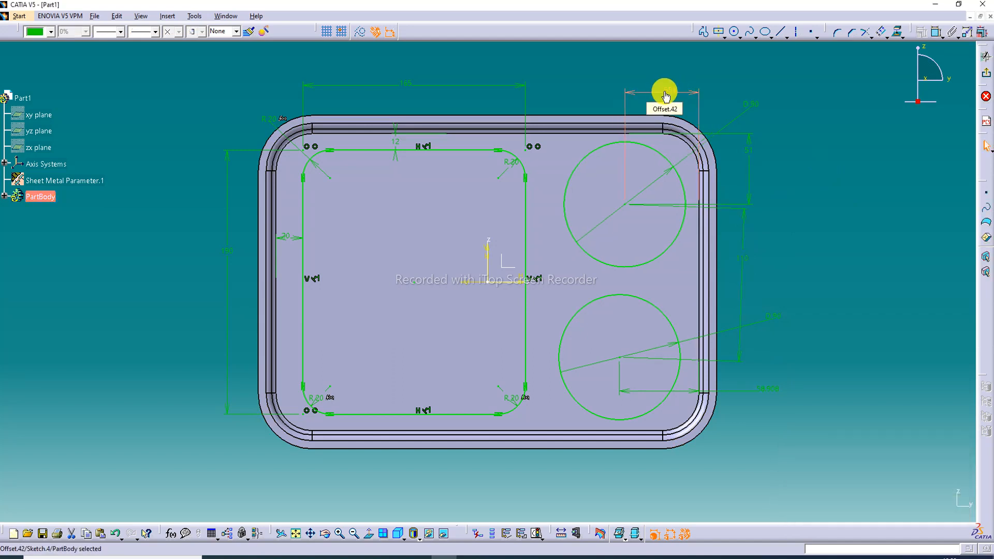
{"action": "double_click", "coordinate": [761, 396]}
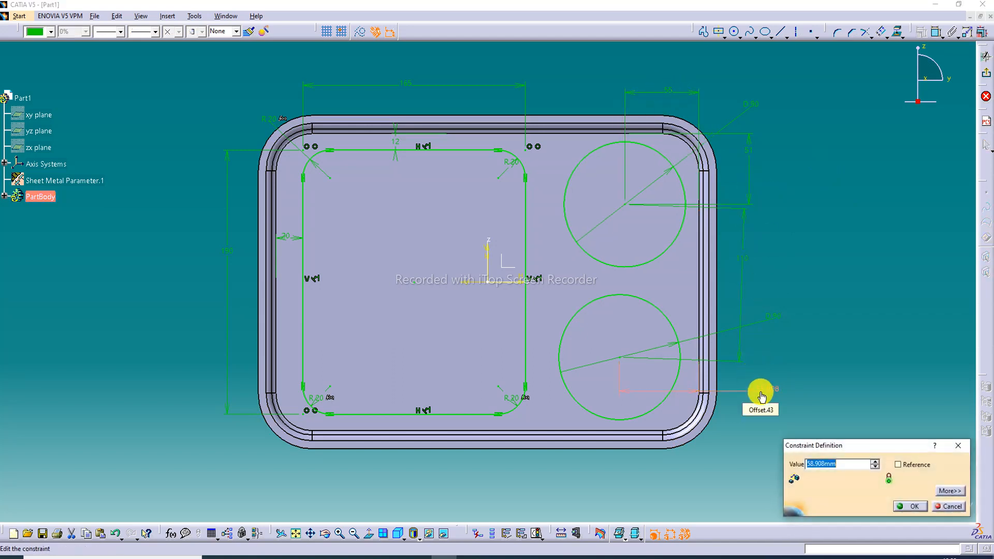
{"action": "type", "text": "55"}
{"action": "key", "text": "Return"}
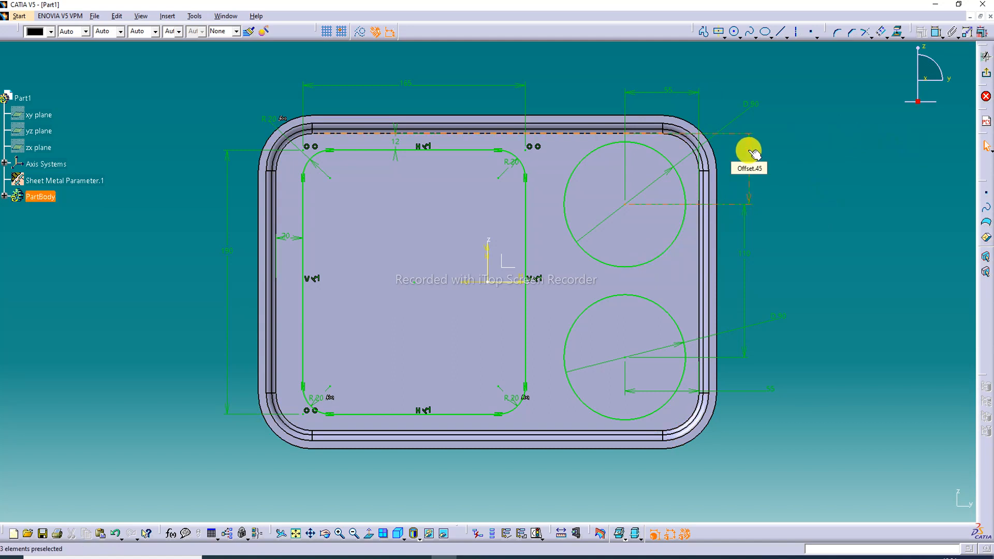
Set the vertical spacing between the two circle centres to 100 mm
{"action": "double_click", "coordinate": [744, 254]}
{"action": "type", "text": "100"}
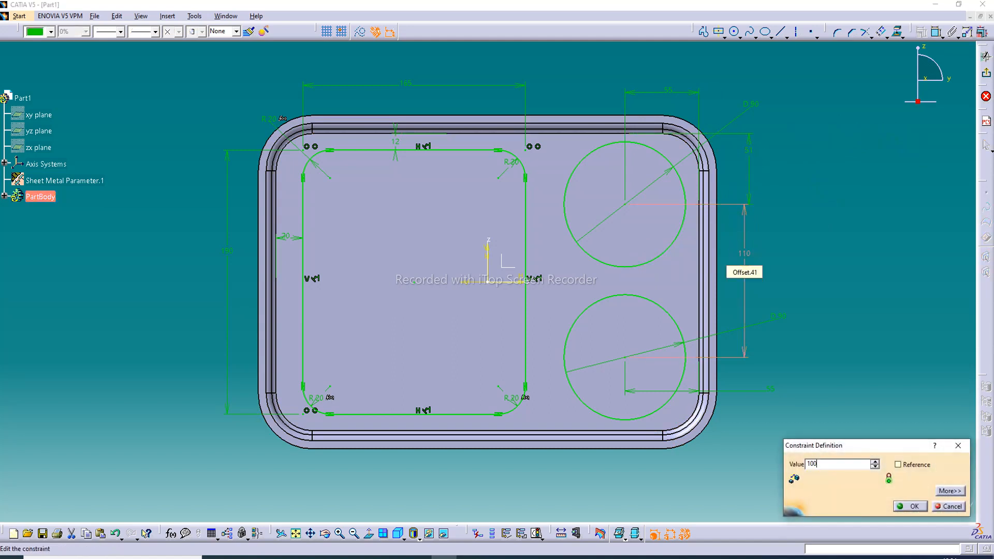
{"action": "key", "text": "Return"}
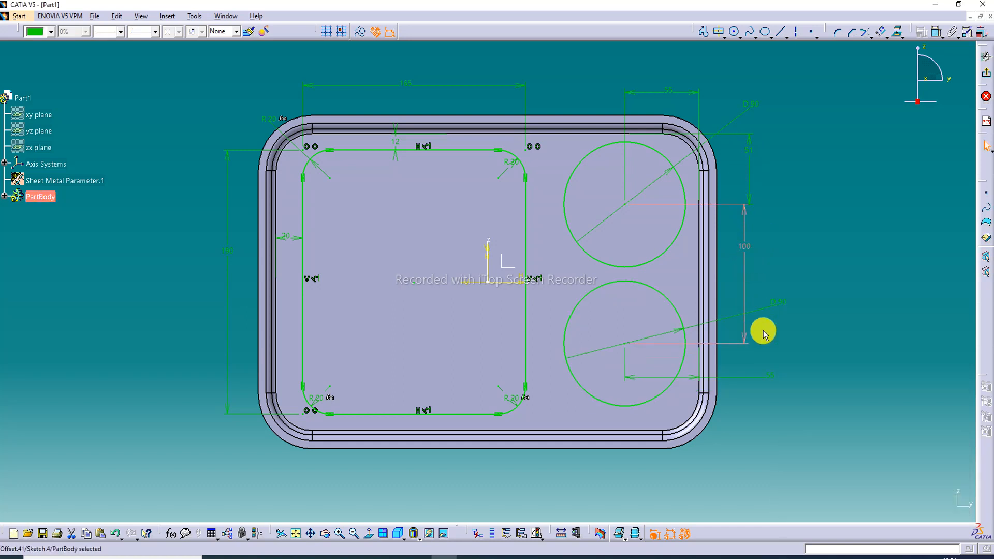
Set the lower circle's diameter to 95 mm
{"action": "double_click", "coordinate": [782, 305]}
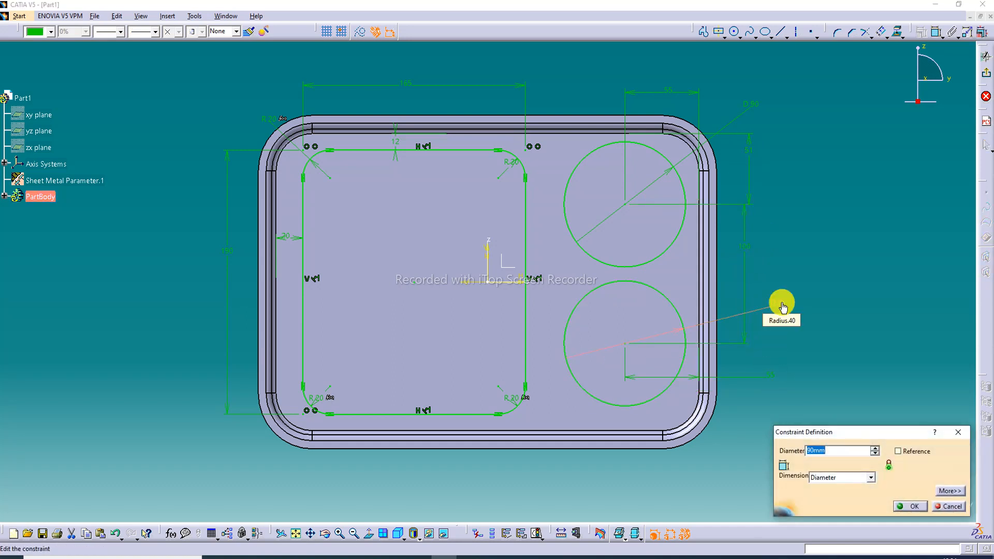
{"action": "type", "text": "95"}
{"action": "key", "text": "Return"}
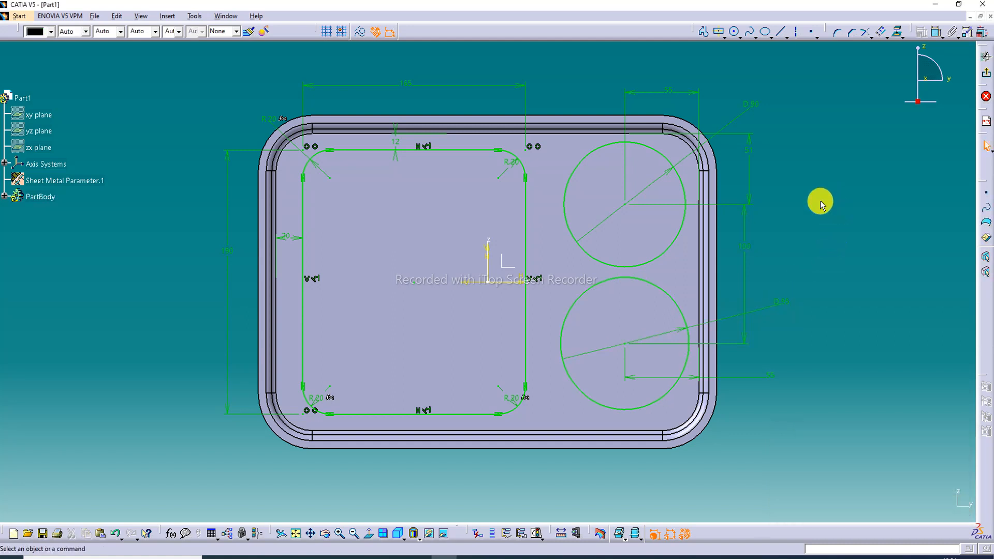
Set the vertical spacing between the two circle centres to 105 mm and exit the sketch
{"action": "double_click", "coordinate": [746, 252]}
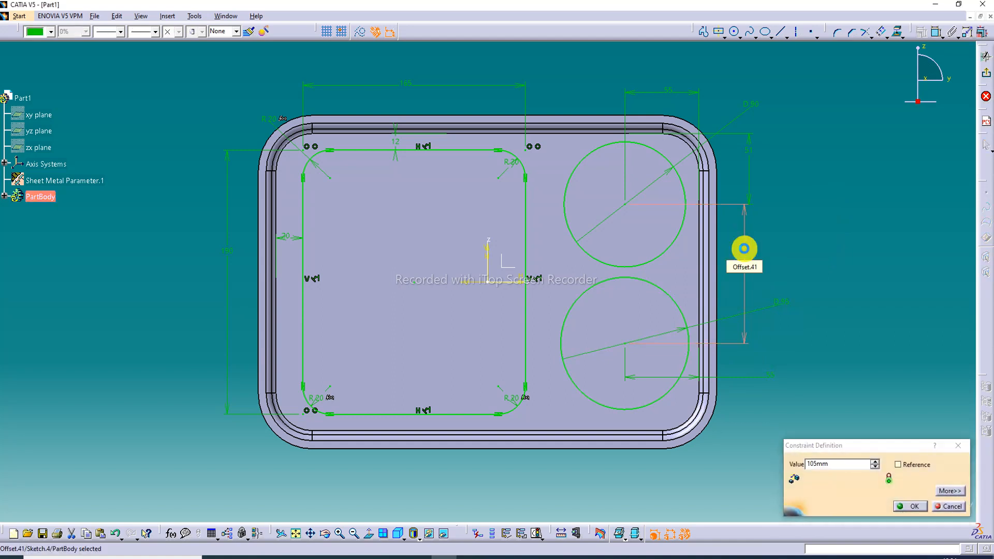
{"action": "key", "text": "Return"}
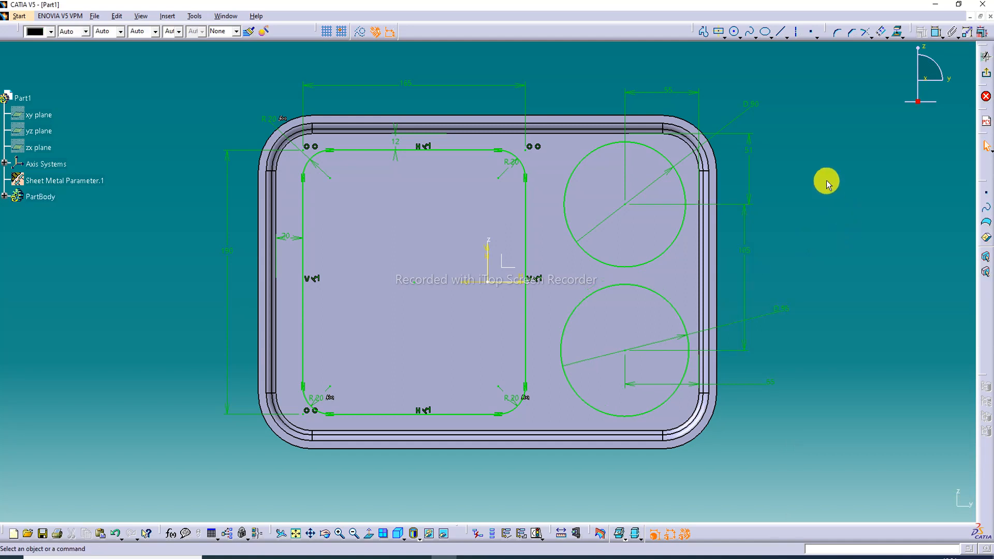
{"action": "left_click", "coordinate": [986, 75]}
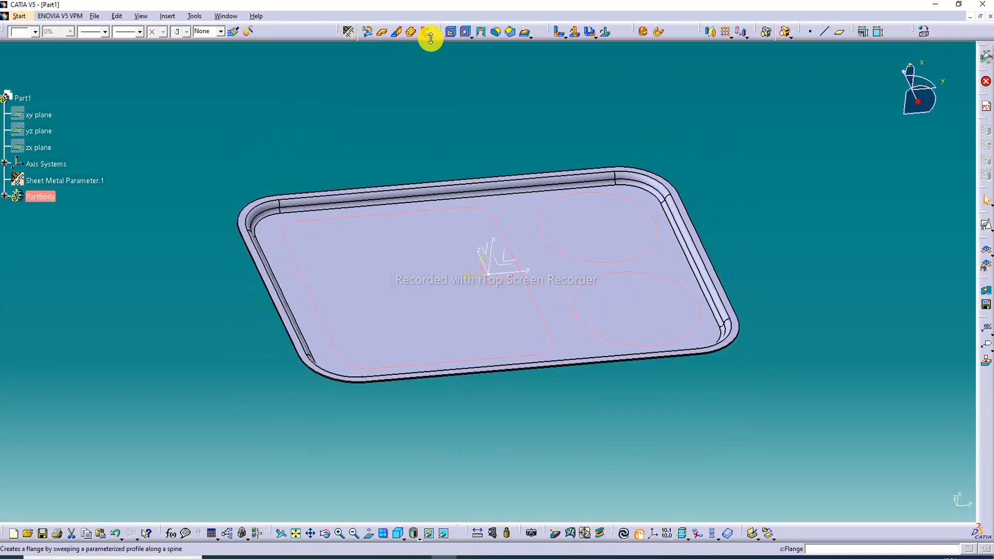
Start a Surface Stamp from the compartment sketch with a height of 42 mm
{"action": "left_click", "coordinate": [532, 38]}
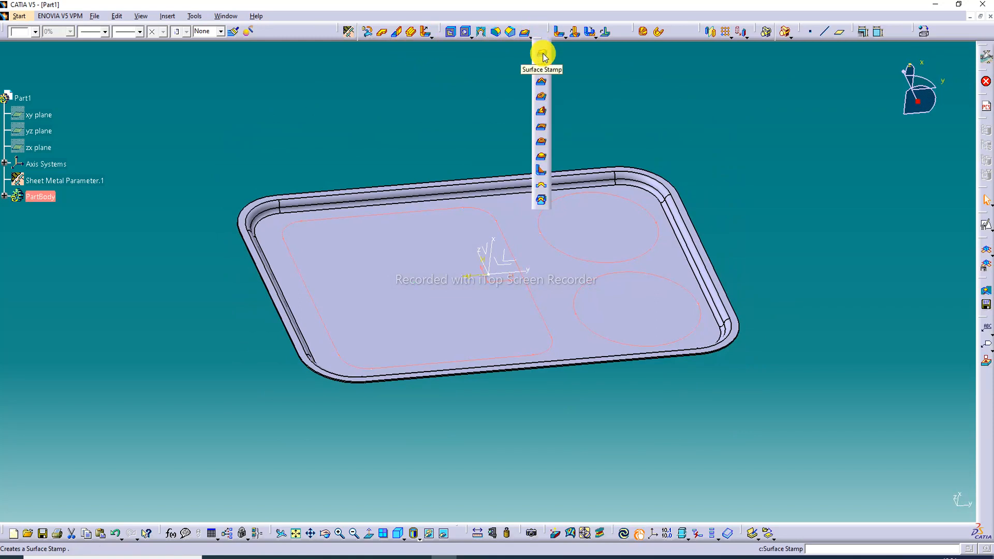
{"action": "left_click", "coordinate": [542, 55]}
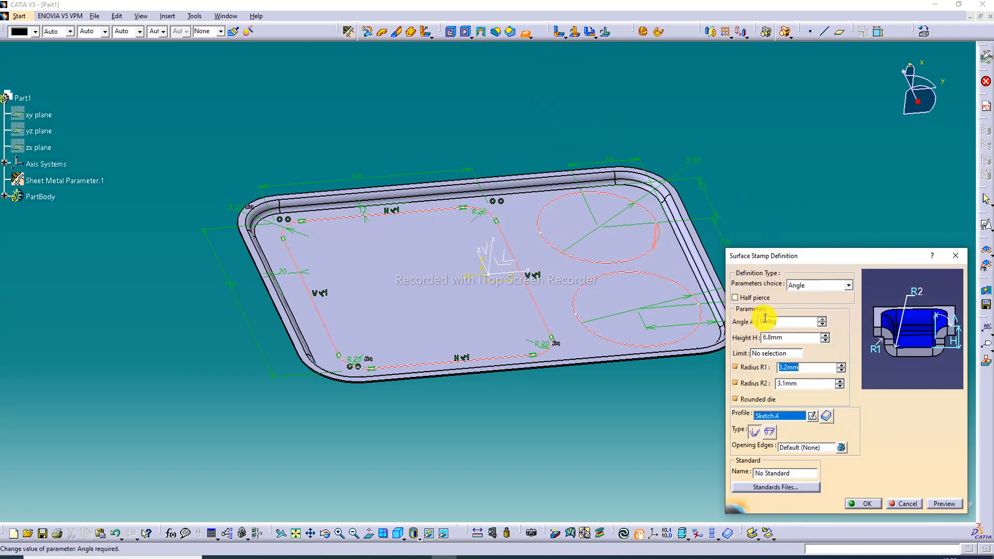
{"action": "left_click_drag", "start_coordinate": [788, 339], "coordinate": [741, 342]}
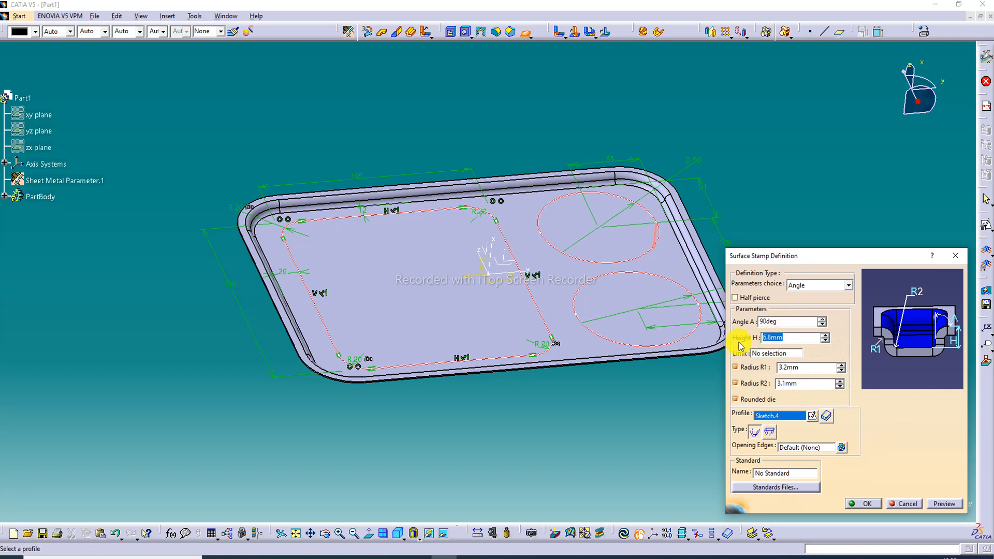
{"action": "type", "text": "42"}
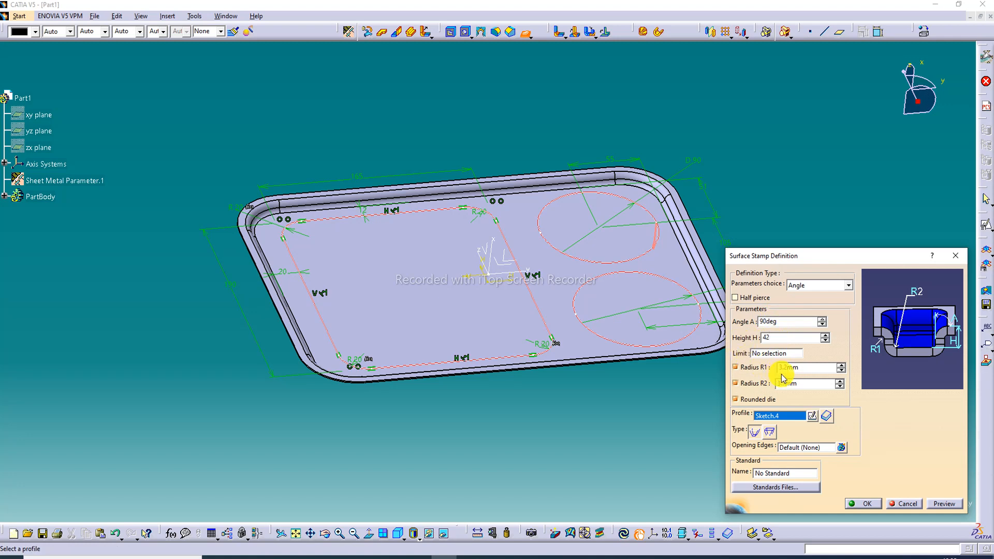
Set the stamp's radius R1 to 5.2 mm and R2 to 5.3 mm, preview it and create the compartments
{"action": "left_click", "coordinate": [801, 368]}
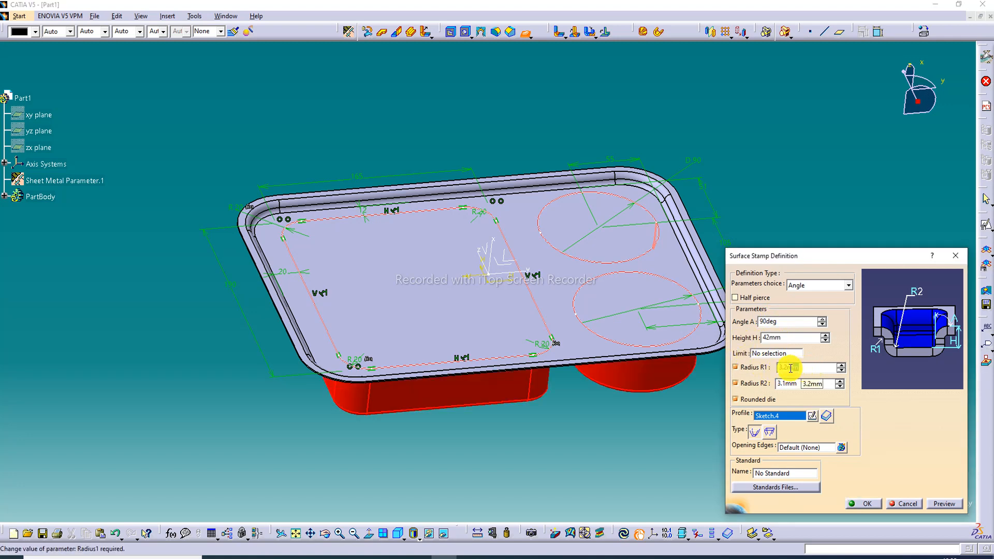
{"action": "left_click_drag", "start_coordinate": [801, 368], "coordinate": [777, 372]}
{"action": "type", "text": "5"}
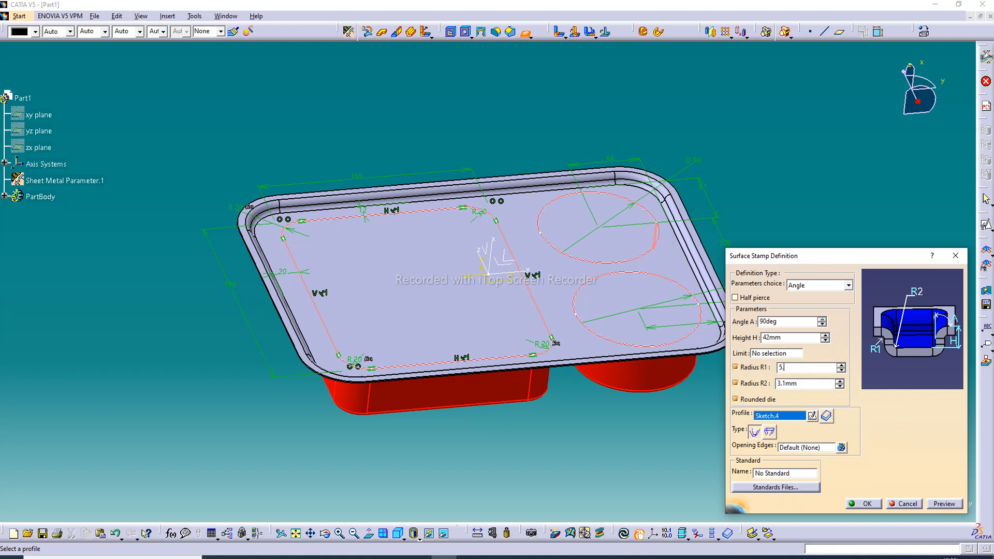
{"action": "type", "text": ".2"}
{"action": "left_click_drag", "start_coordinate": [796, 383], "coordinate": [746, 394]}
{"action": "type", "text": "5.3"}
{"action": "left_click", "coordinate": [945, 504]}
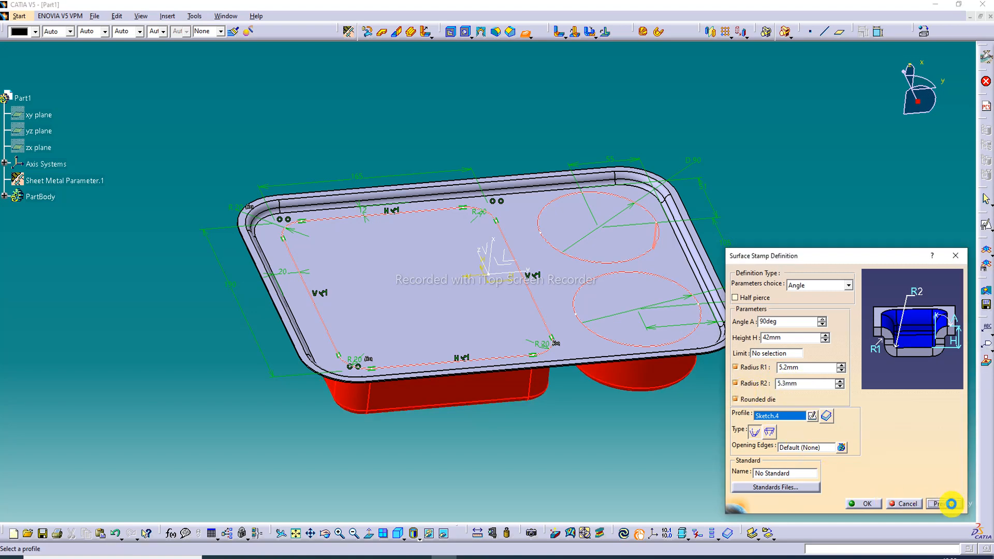
{"action": "left_click", "coordinate": [866, 505]}
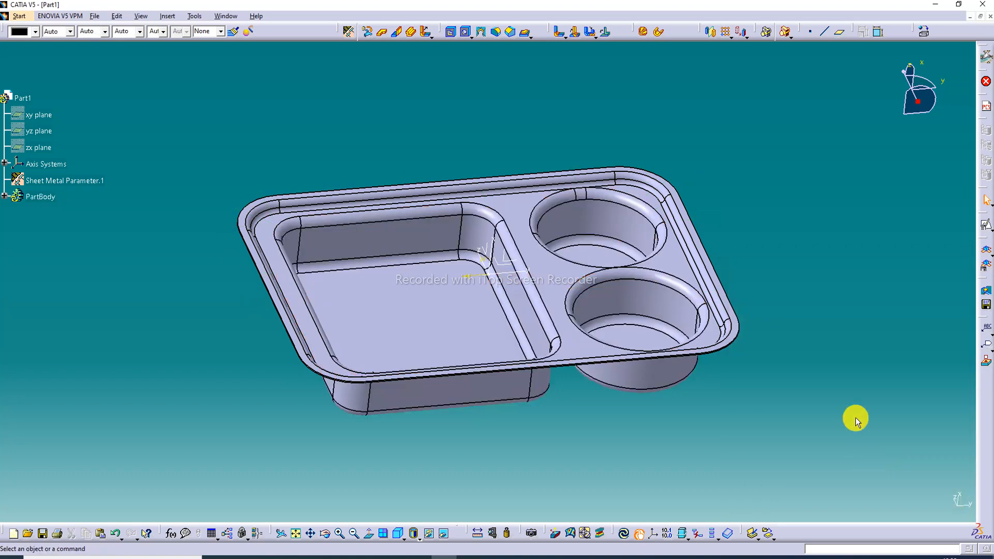
Set the height of the compartments' Surface Stamp to 48 mm, preview it and apply the change
{"action": "middle_click_drag", "start_coordinate": [693, 308], "coordinate": [580, 280]}
{"action": "double_click", "coordinate": [362, 244]}
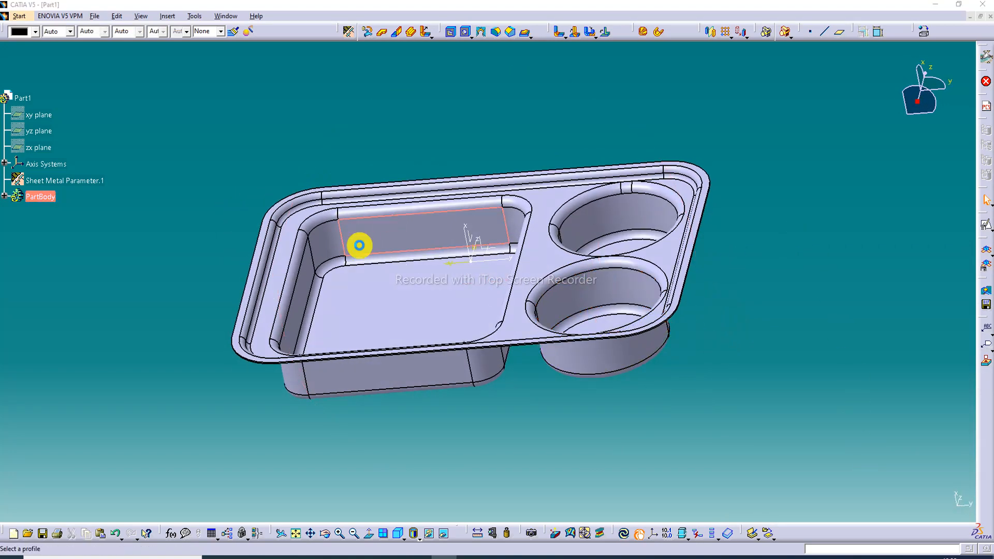
{"action": "left_click_drag", "start_coordinate": [788, 342], "coordinate": [742, 336]}
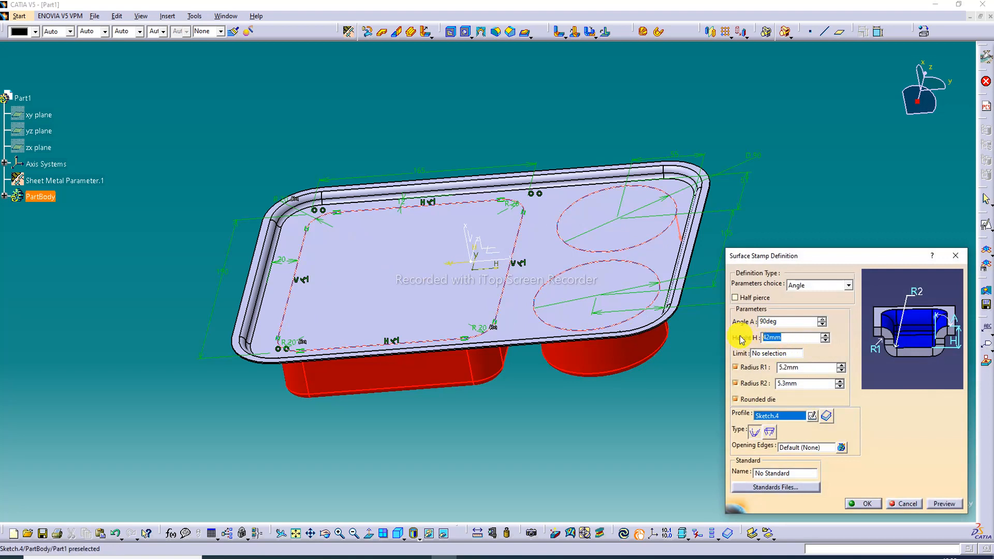
{"action": "type", "text": "48"}
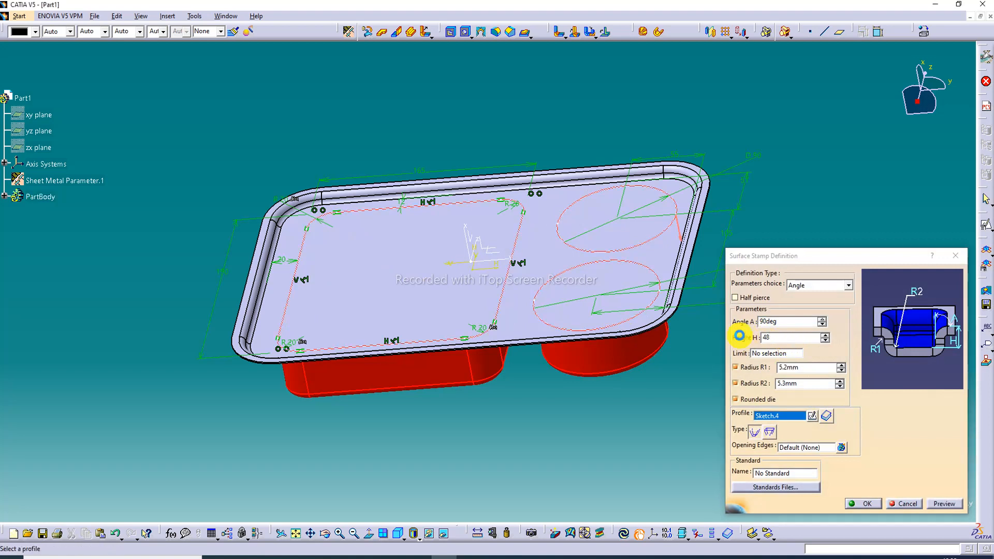
{"action": "left_click", "coordinate": [946, 503]}
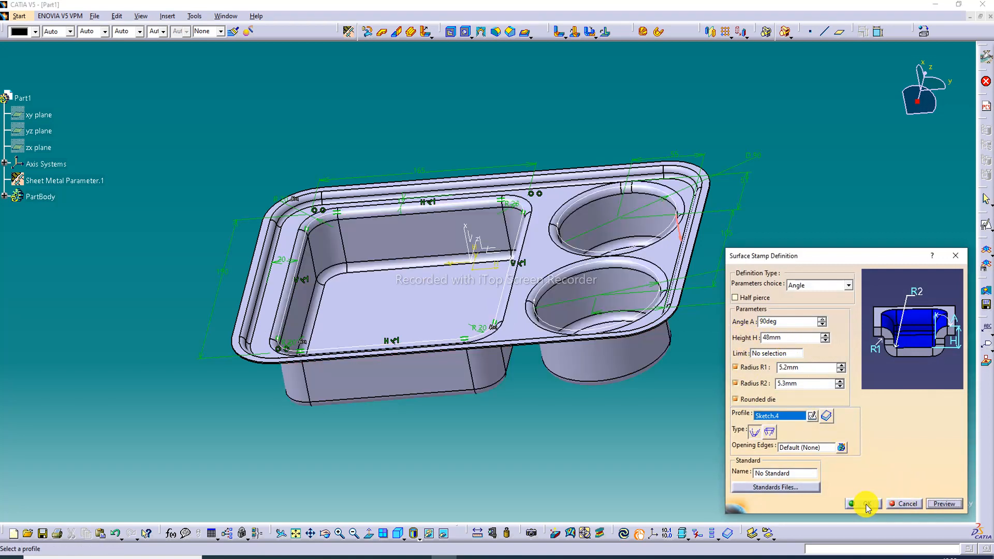
{"action": "left_click", "coordinate": [863, 504]}
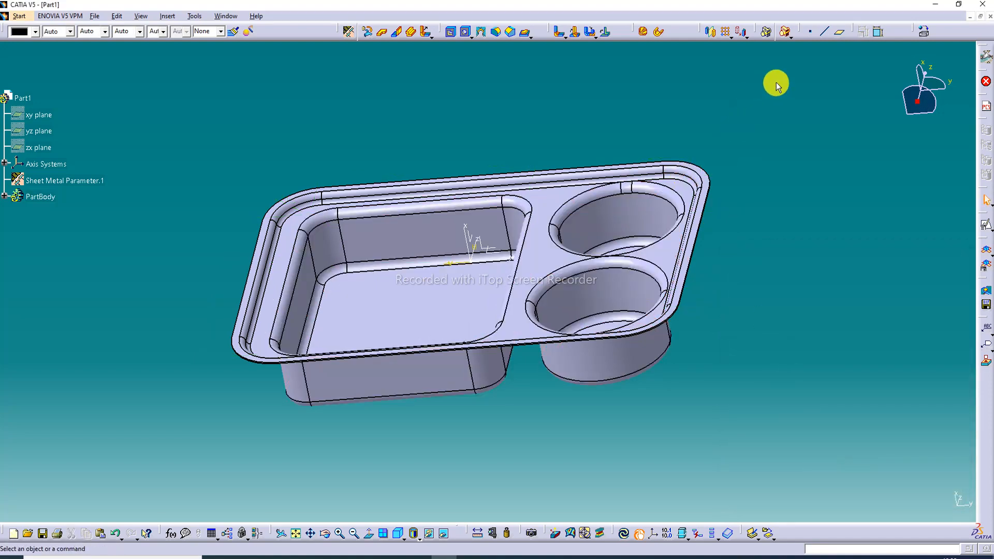
Start a Tear Drop with a length of 2 mm and a radius of 2 mm
{"action": "middle_click_drag", "start_coordinate": [386, 241], "coordinate": [362, 176]}
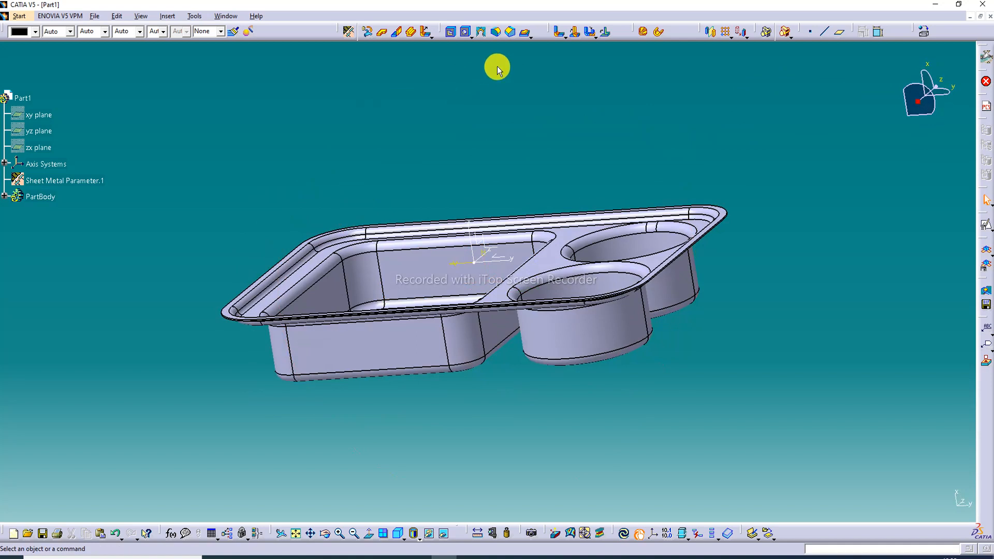
{"action": "left_click", "coordinate": [532, 37]}
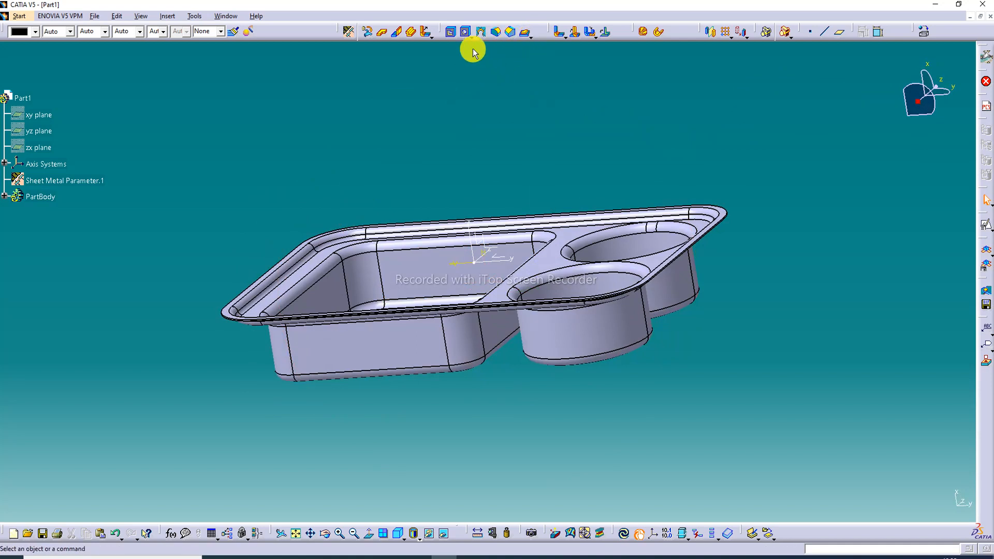
{"action": "left_click", "coordinate": [431, 36]}
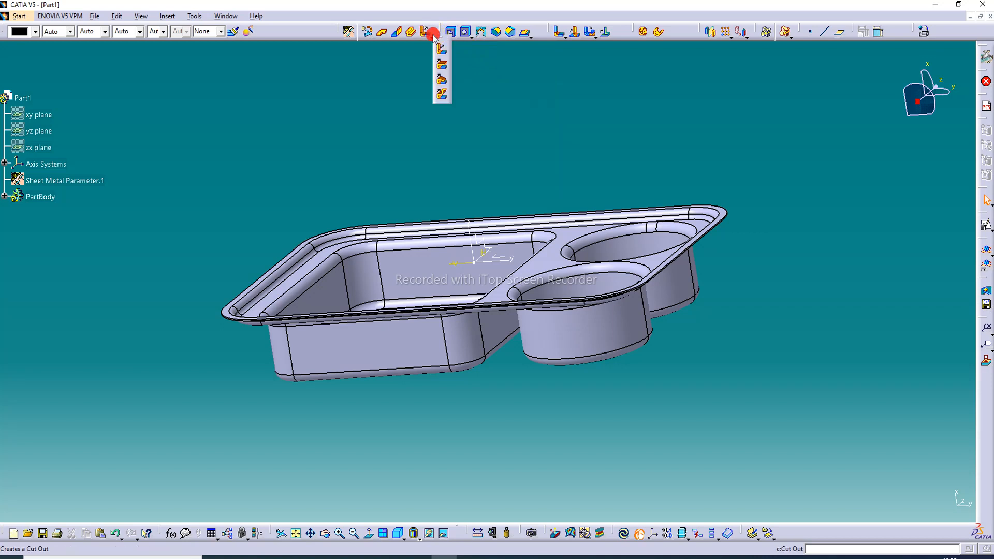
{"action": "left_click", "coordinate": [443, 80]}
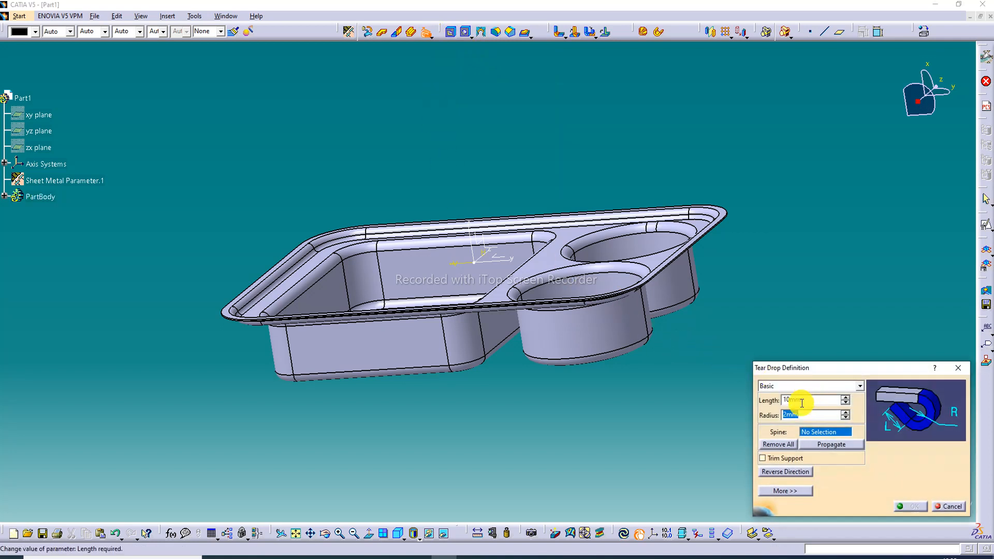
{"action": "left_click_drag", "start_coordinate": [803, 400], "coordinate": [766, 404]}
{"action": "type", "text": "2"}
{"action": "left_click", "coordinate": [799, 418]}
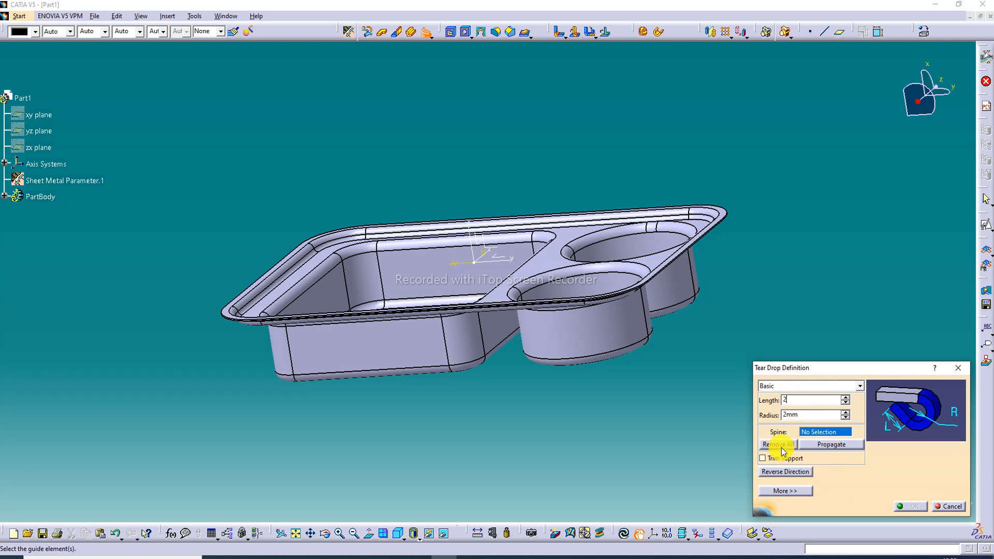
Switch the display mode to Shading with Edges without Smooth Edges
{"action": "middle_click_drag", "start_coordinate": [498, 314], "coordinate": [494, 299]}
{"action": "left_click", "coordinate": [418, 538]}
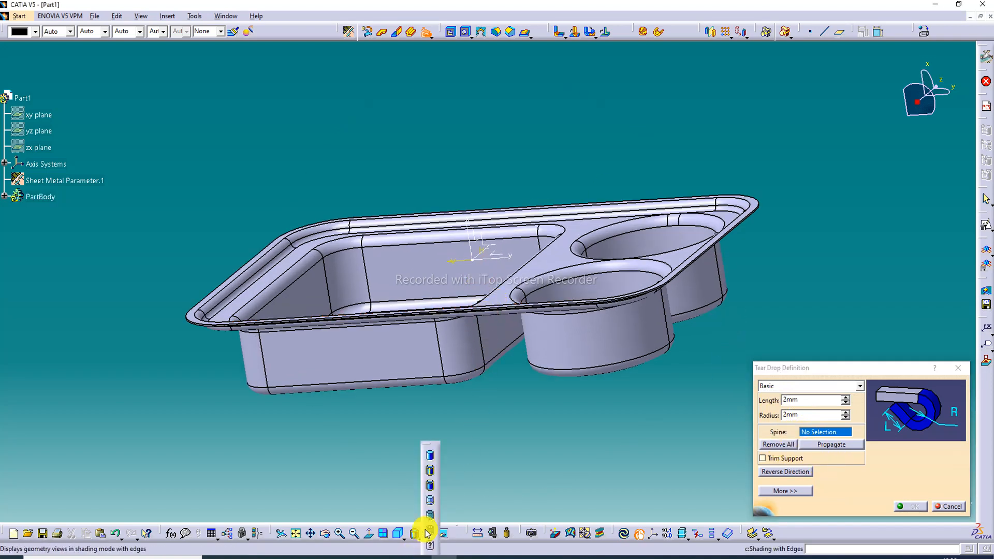
{"action": "left_click", "coordinate": [430, 487]}
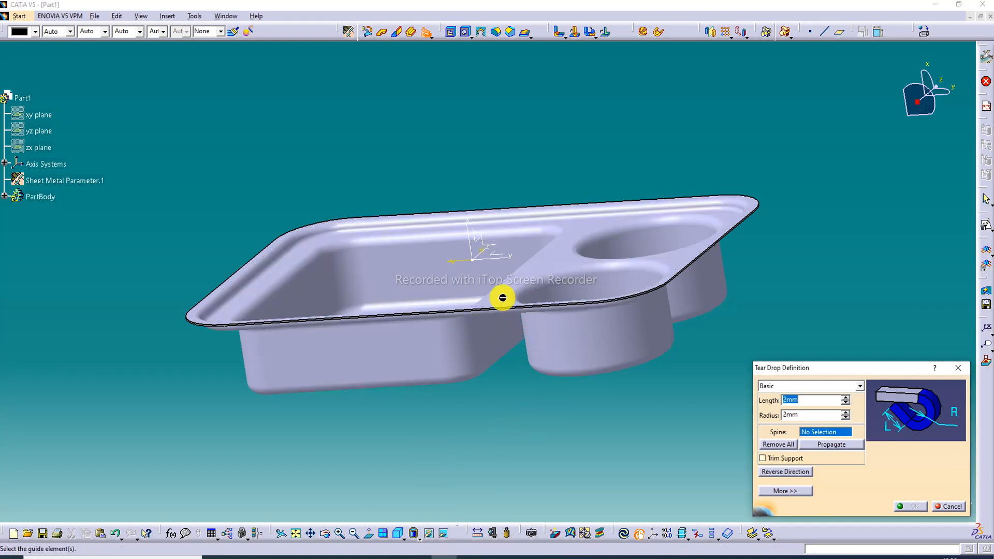
Try a tear drop 1.4 mm long on the tray's long front rim edge together with the adjoining corner edge
{"action": "middle_click_drag", "start_coordinate": [505, 315], "coordinate": [539, 255]}
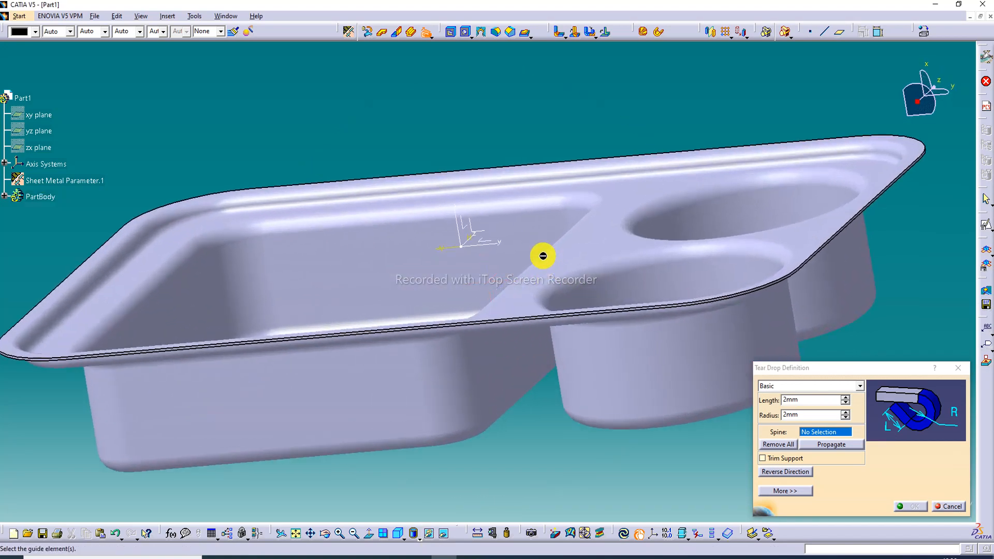
{"action": "left_click", "coordinate": [539, 317]}
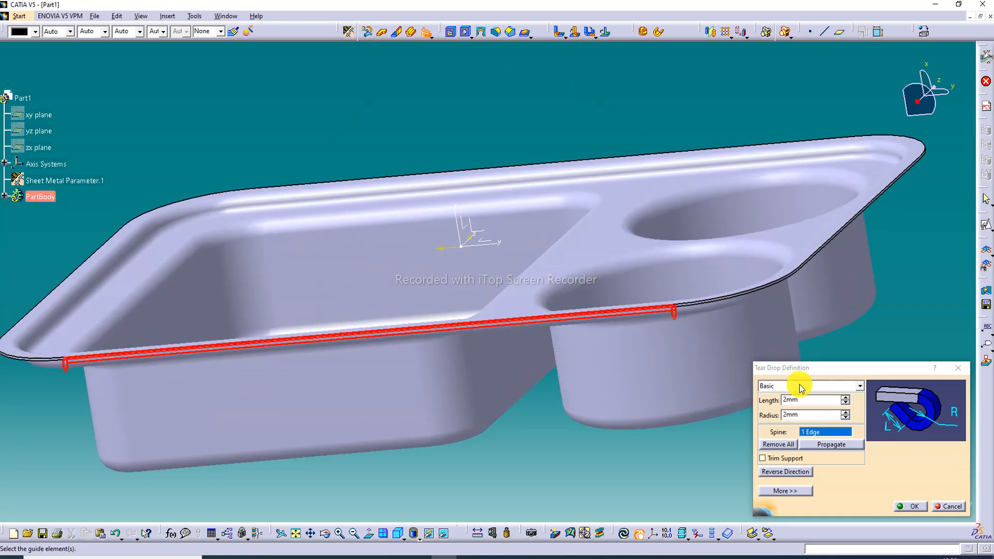
{"action": "left_click_drag", "start_coordinate": [804, 401], "coordinate": [775, 400]}
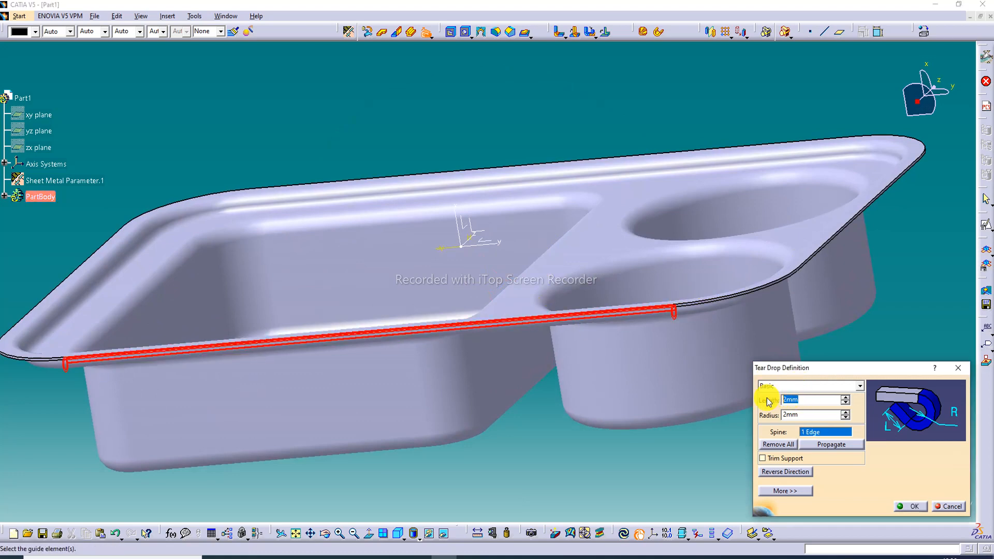
{"action": "type", "text": "1.4"}
{"action": "left_click", "coordinate": [805, 416]}
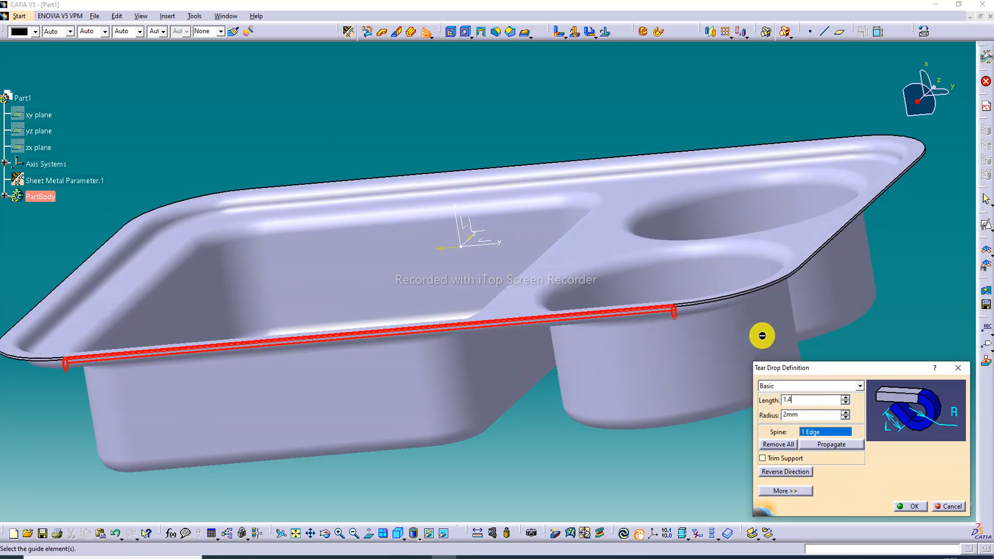
{"action": "left_click", "coordinate": [725, 294]}
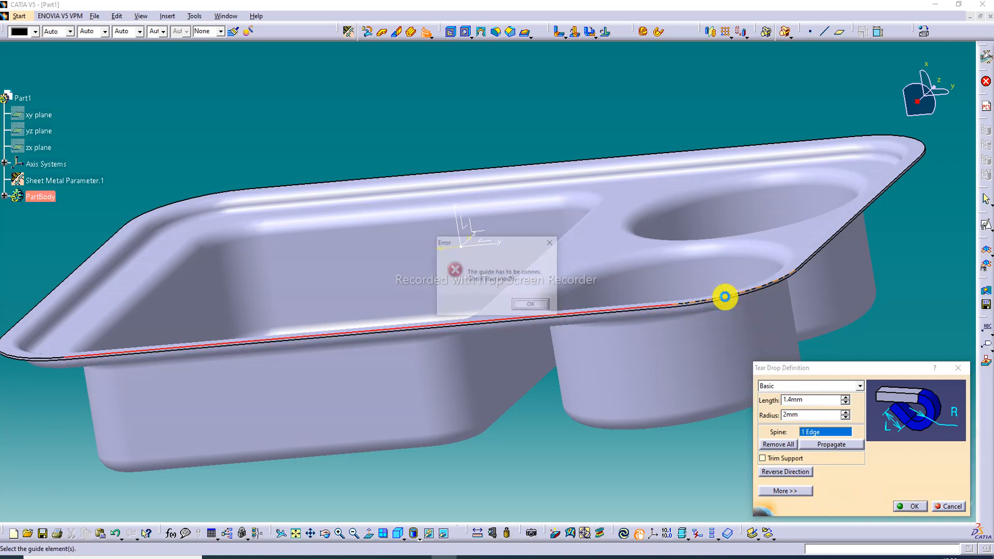
{"action": "left_click", "coordinate": [551, 242]}
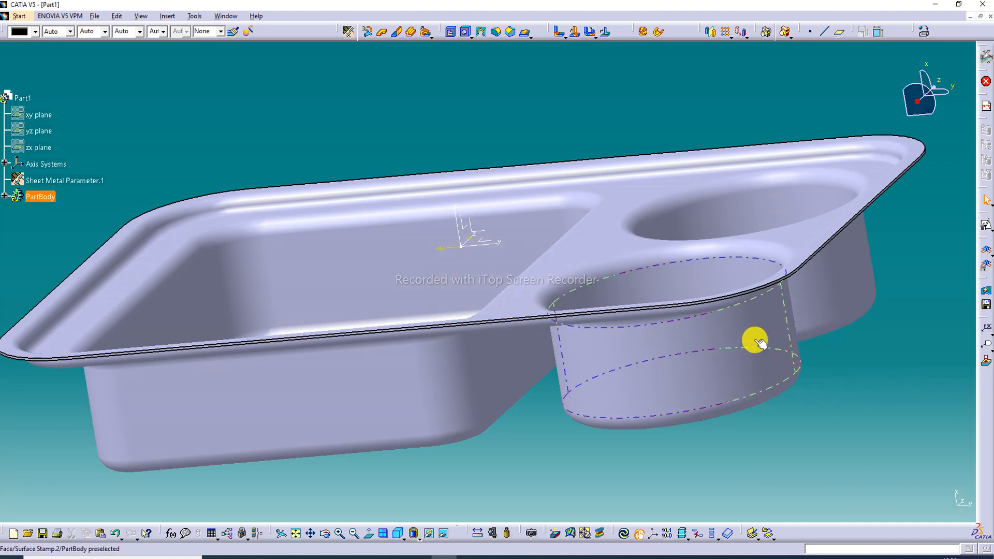
Create a Tear Drop with 2 mm length and 2 mm radius along all eight outer rim edges of the tray
{"action": "left_click", "coordinate": [428, 33]}
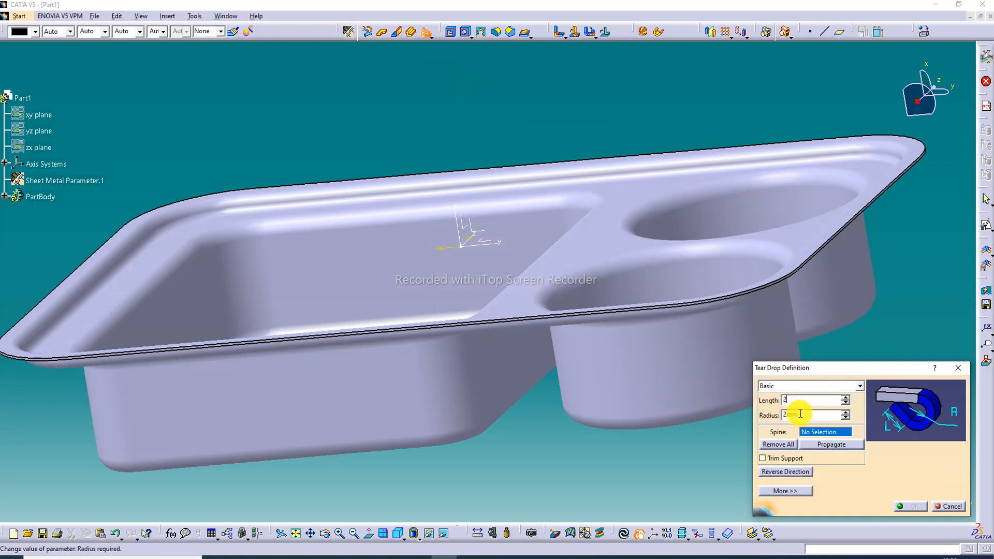
{"action": "left_click", "coordinate": [676, 305]}
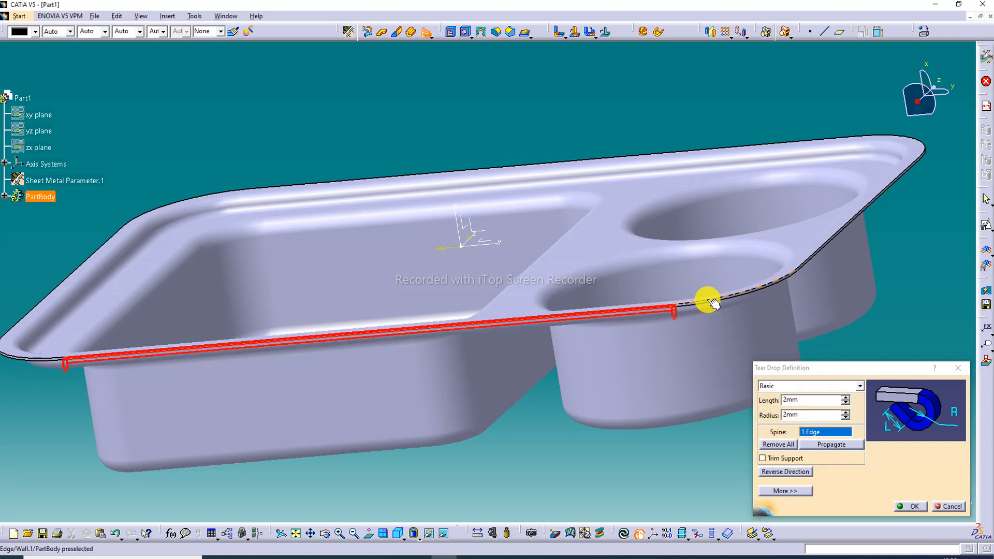
{"action": "left_click", "coordinate": [740, 291]}
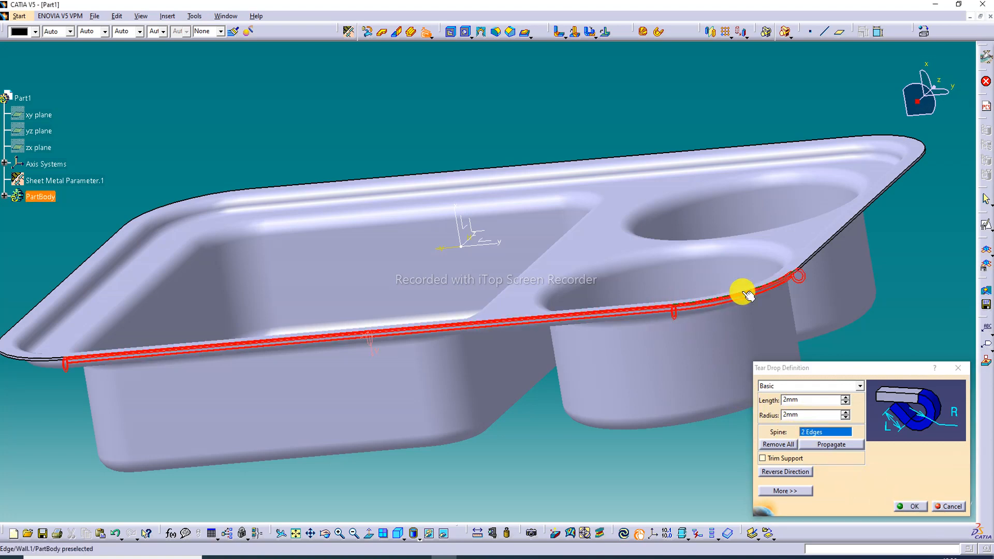
{"action": "left_click", "coordinate": [829, 243]}
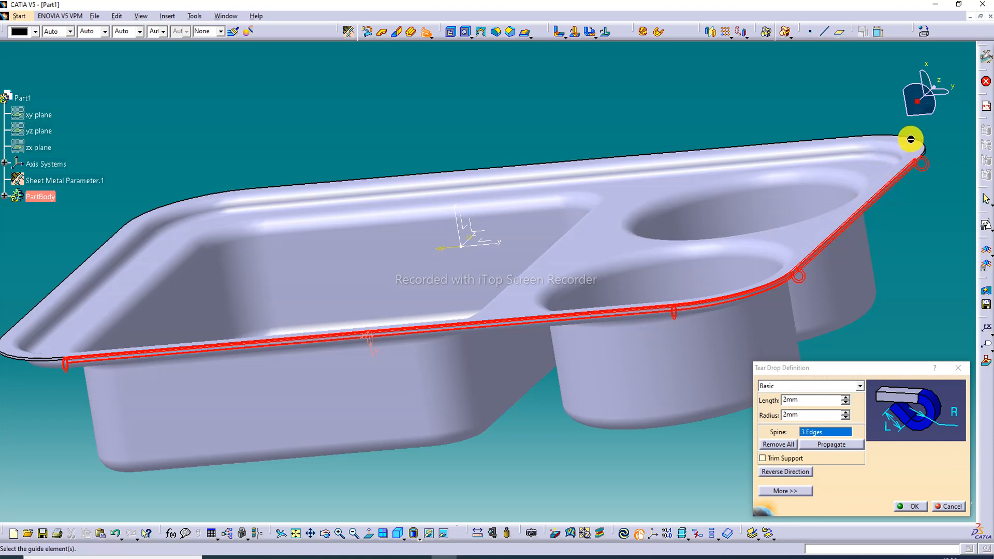
{"action": "left_click", "coordinate": [50, 358]}
{"action": "middle_click_drag", "start_coordinate": [85, 299], "coordinate": [108, 309]}
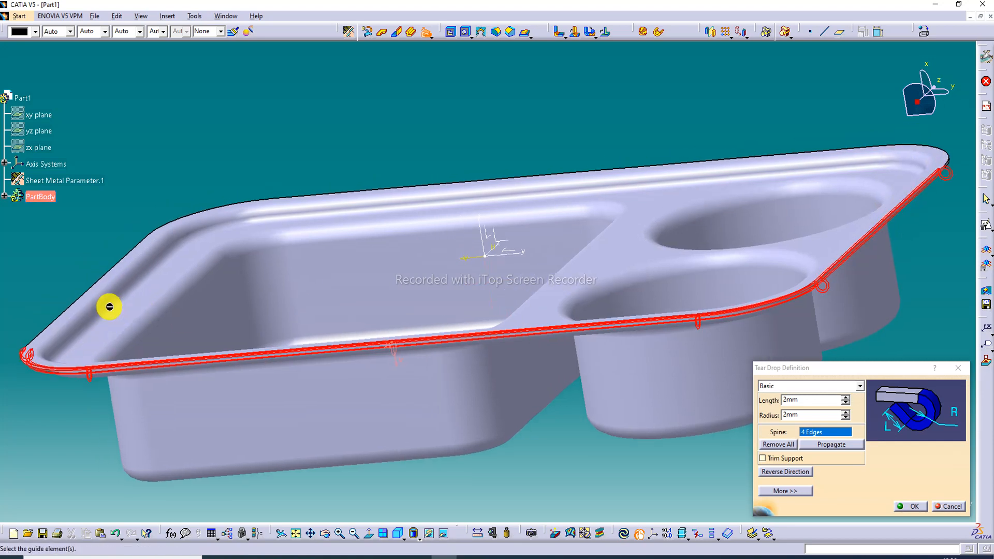
{"action": "left_click", "coordinate": [88, 294]}
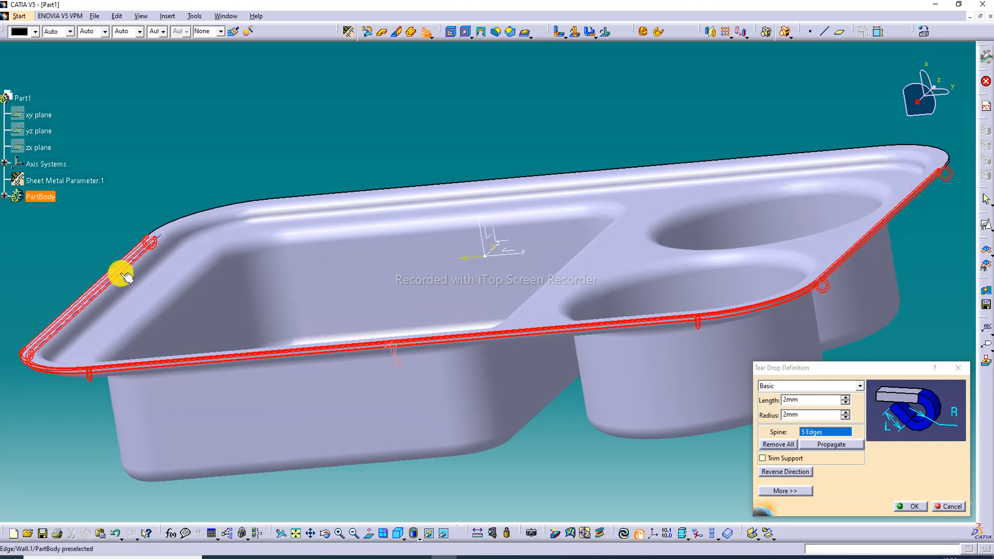
{"action": "left_click", "coordinate": [191, 220]}
{"action": "left_click", "coordinate": [341, 196]}
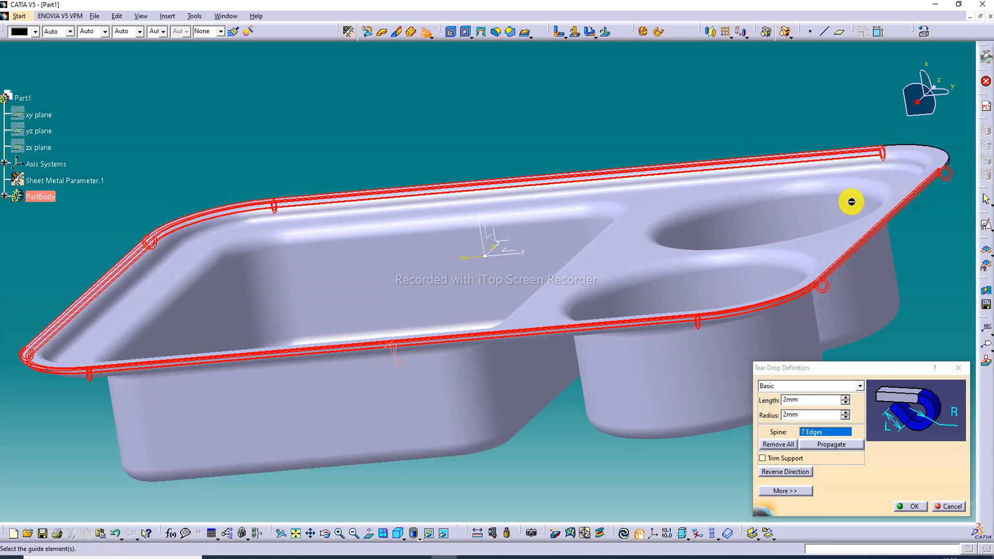
{"action": "left_click", "coordinate": [922, 149]}
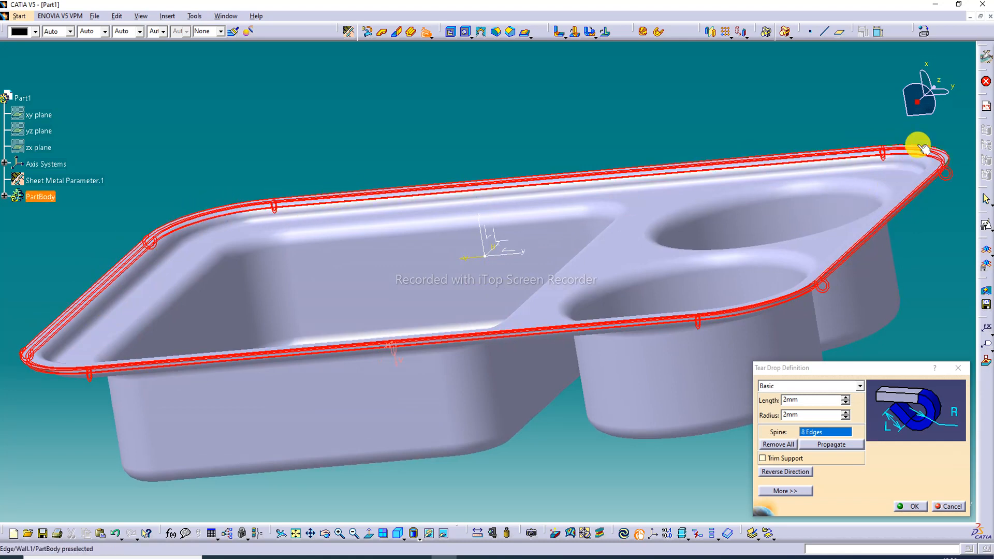
{"action": "left_click", "coordinate": [913, 507]}
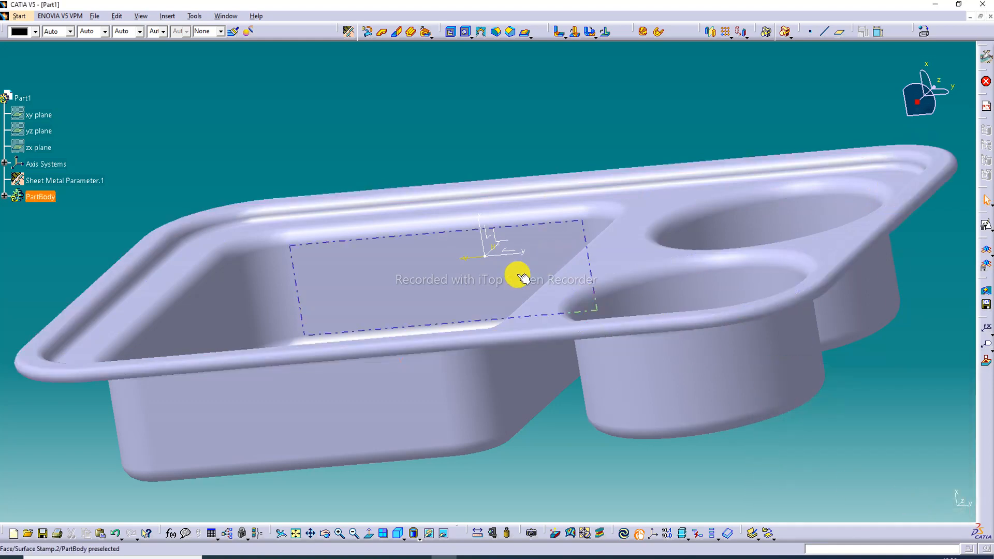
Switch the display mode to Shading with Material
{"action": "middle_click_drag", "start_coordinate": [523, 278], "coordinate": [583, 354]}
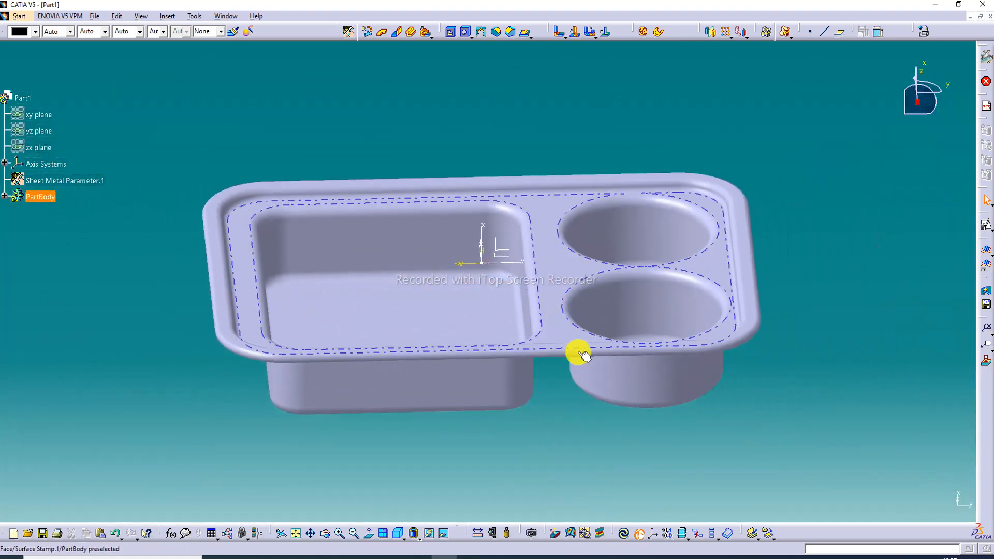
{"action": "left_click", "coordinate": [417, 538]}
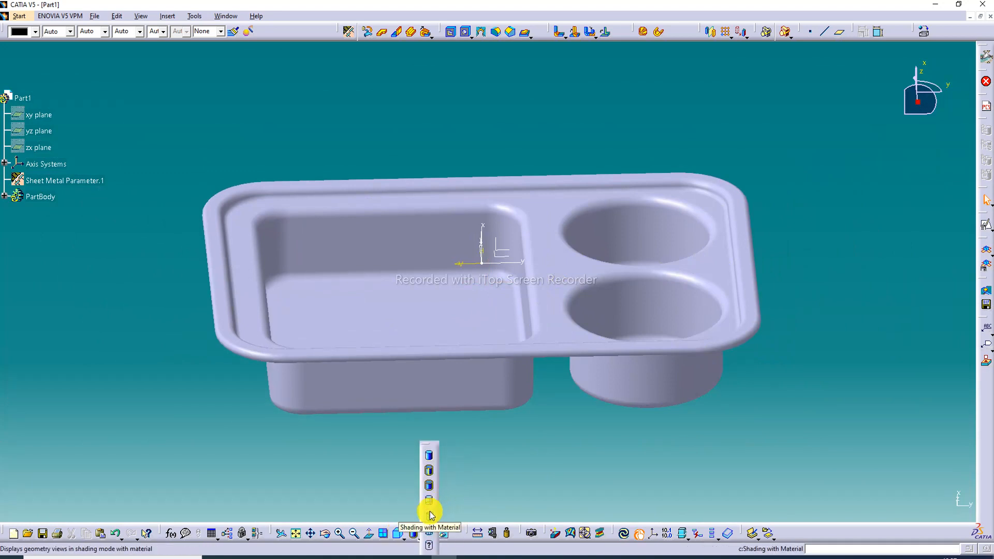
{"action": "left_click", "coordinate": [430, 515]}
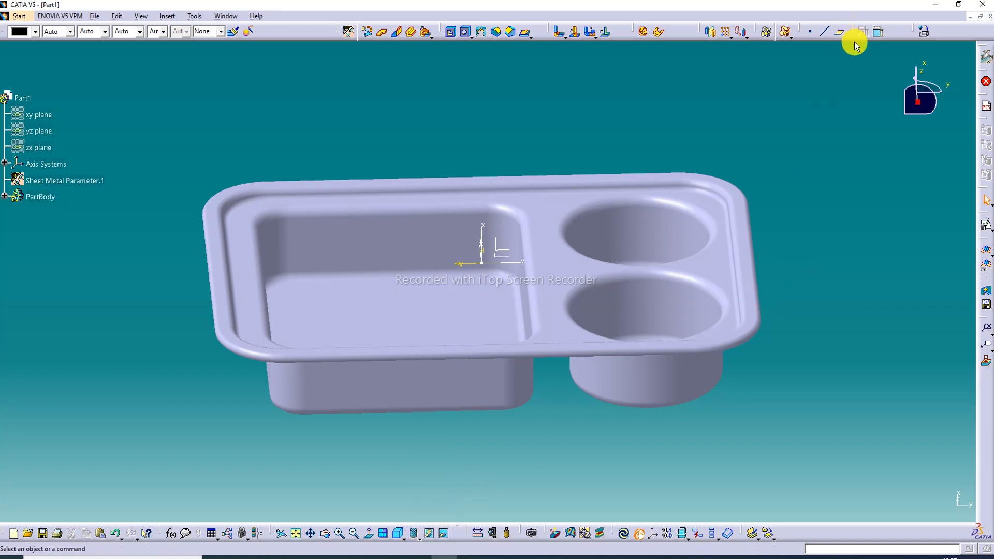
Hide the absolute axis system at the tray's origin
{"action": "right_click", "coordinate": [503, 263]}
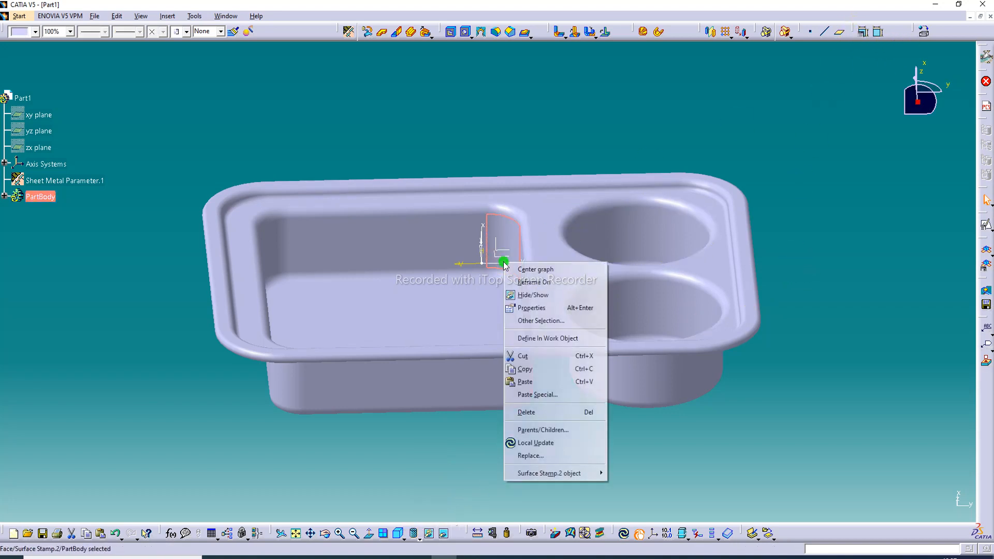
{"action": "left_click", "coordinate": [666, 140]}
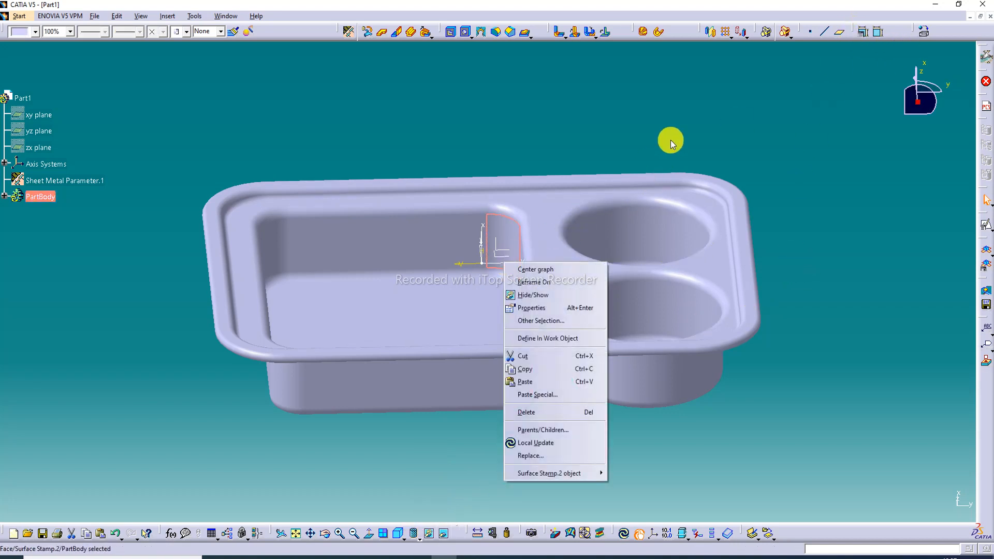
{"action": "right_click", "coordinate": [488, 260]}
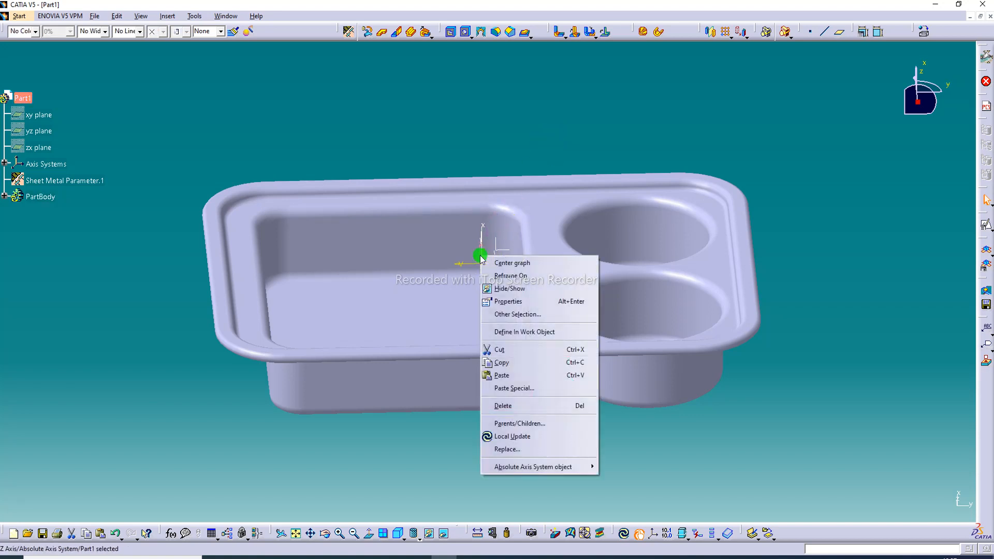
{"action": "left_click", "coordinate": [512, 285]}
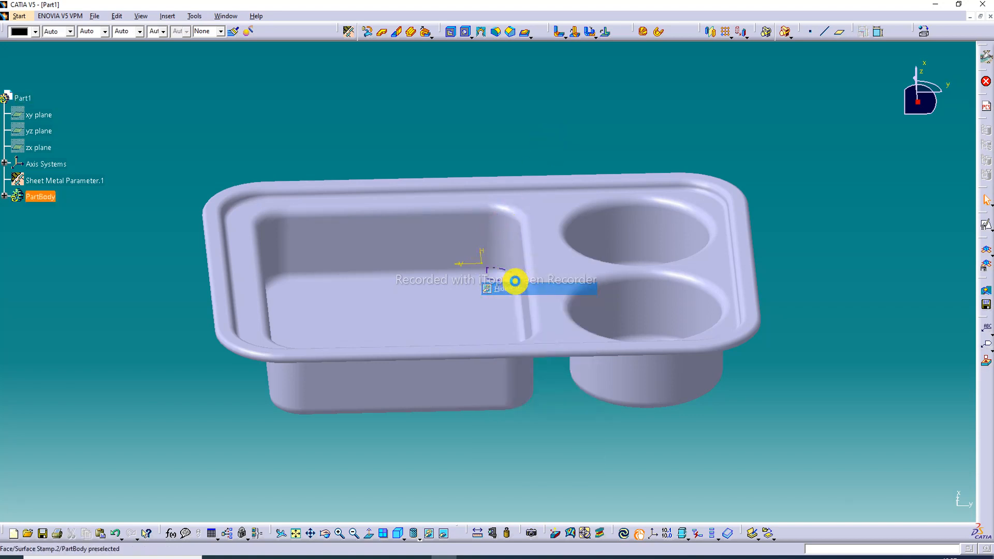
Hide the vertical direction, horizontal direction and origin of Sketch.2's absolute axis in the tray
{"action": "right_click", "coordinate": [471, 263]}
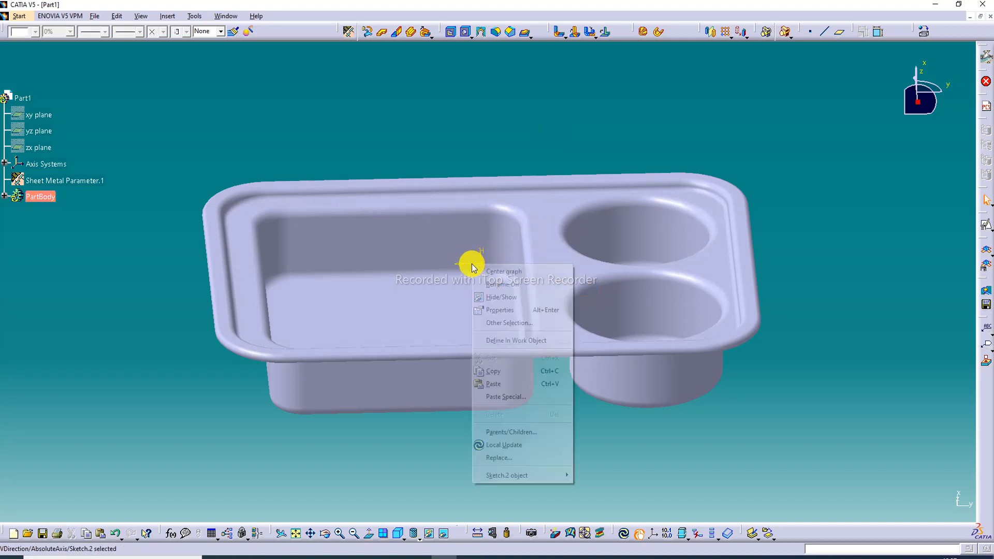
{"action": "left_click", "coordinate": [492, 295]}
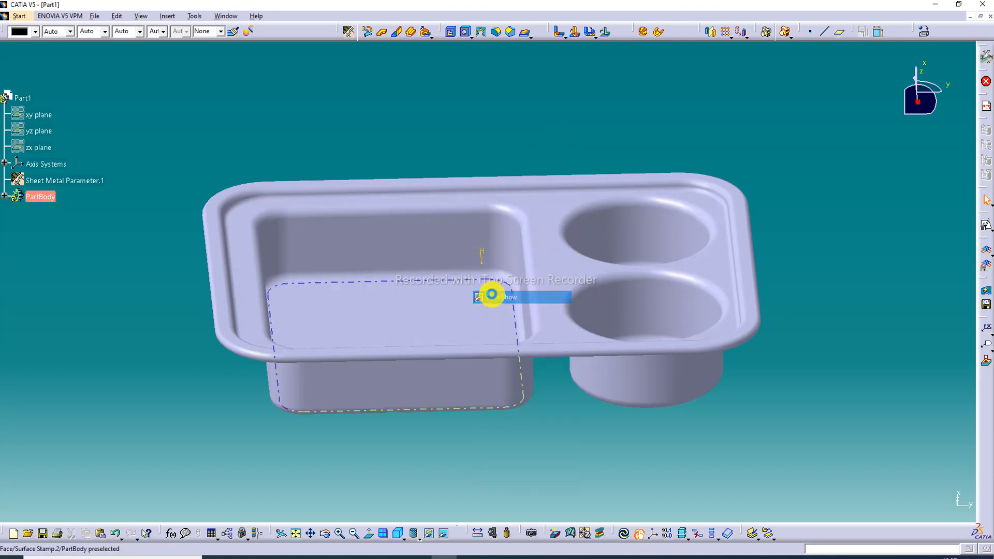
{"action": "left_click", "coordinate": [484, 261]}
{"action": "right_click", "coordinate": [485, 257]}
{"action": "left_click", "coordinate": [494, 284]}
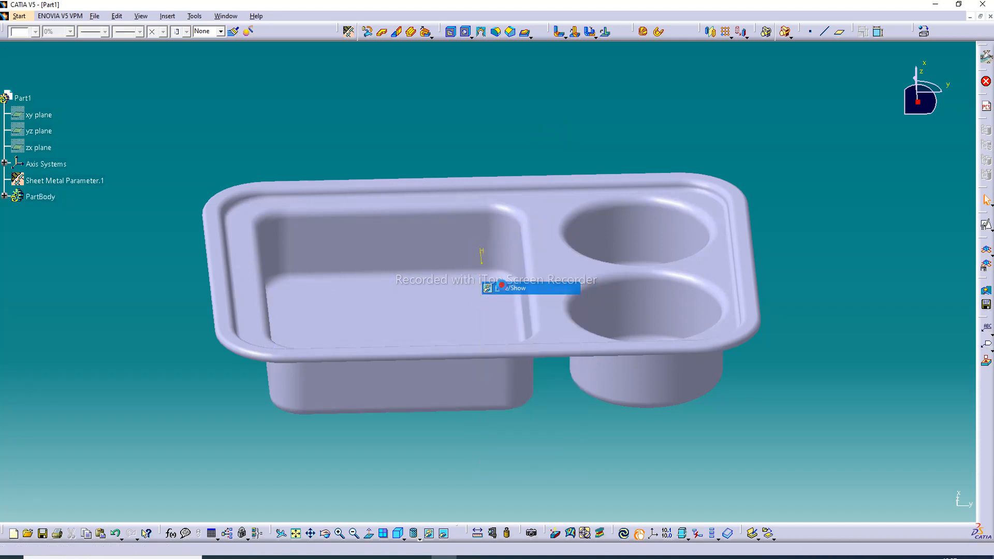
{"action": "right_click", "coordinate": [482, 264]}
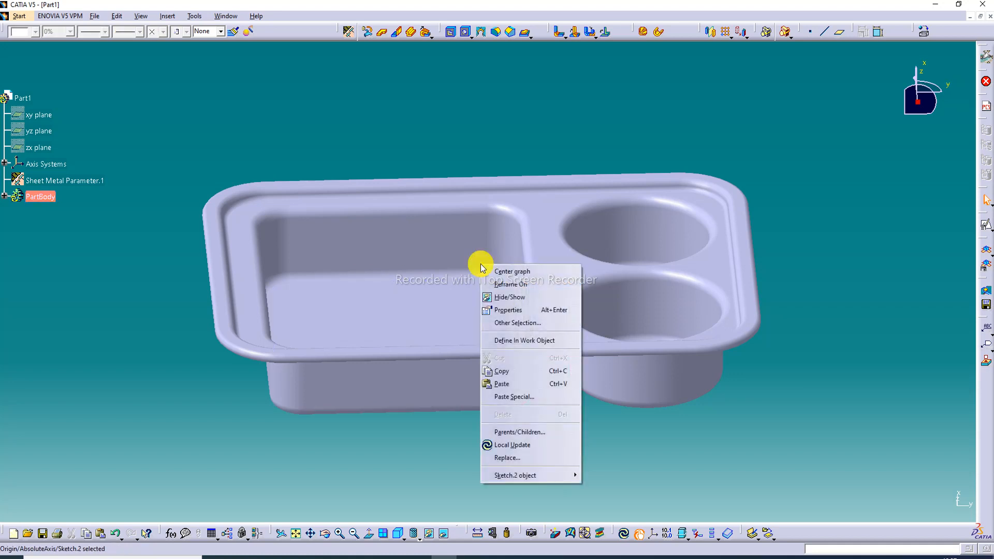
{"action": "left_click", "coordinate": [498, 291]}
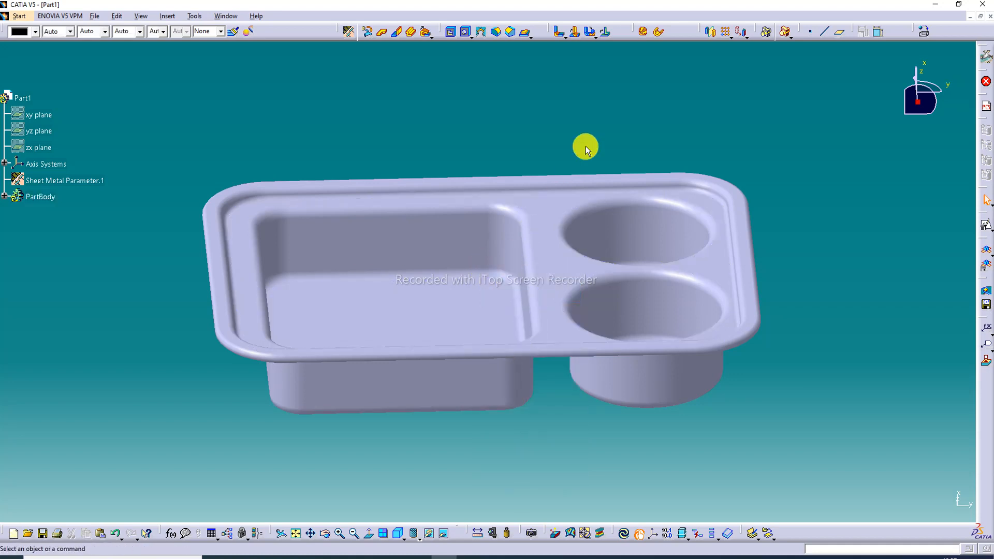
Apply the Steel material from the Metal family of the default catalog to the tray's PartBody
{"action": "left_click", "coordinate": [925, 32]}
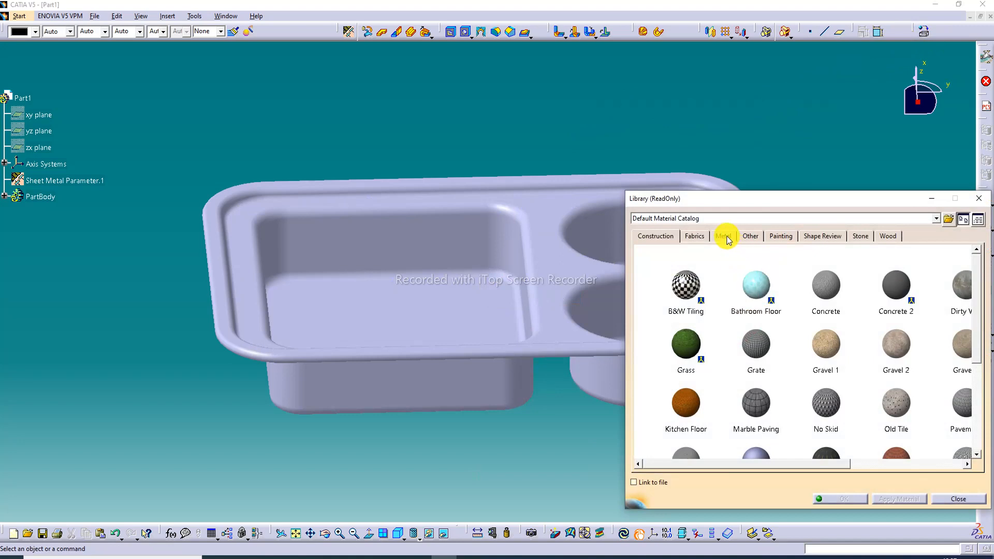
{"action": "left_click", "coordinate": [724, 237]}
{"action": "scroll", "coordinate": [679, 386], "scroll_direction": "down", "scroll_amount": 5}
{"action": "left_click", "coordinate": [683, 354]}
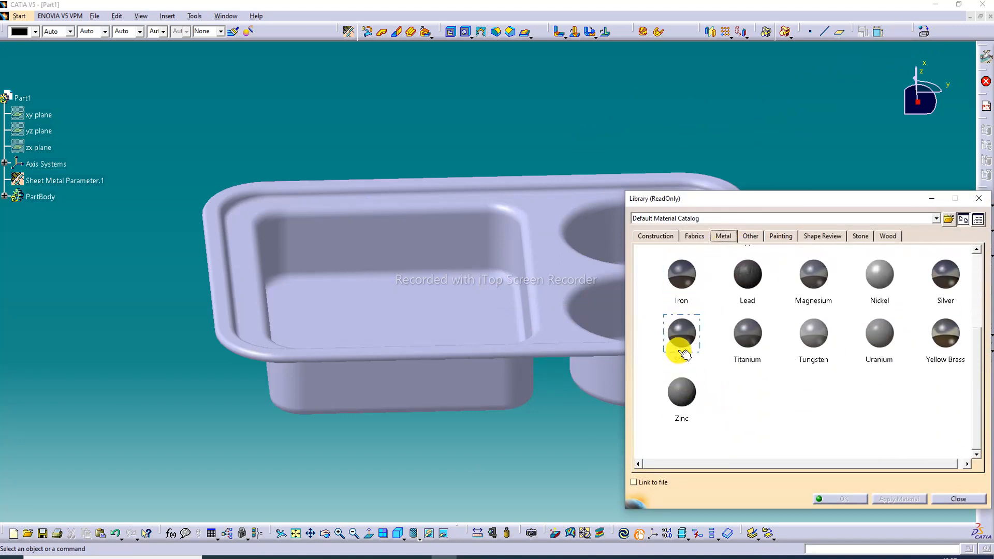
{"action": "left_click_drag", "start_coordinate": [682, 349], "coordinate": [582, 361]}
{"action": "left_click", "coordinate": [830, 497]}
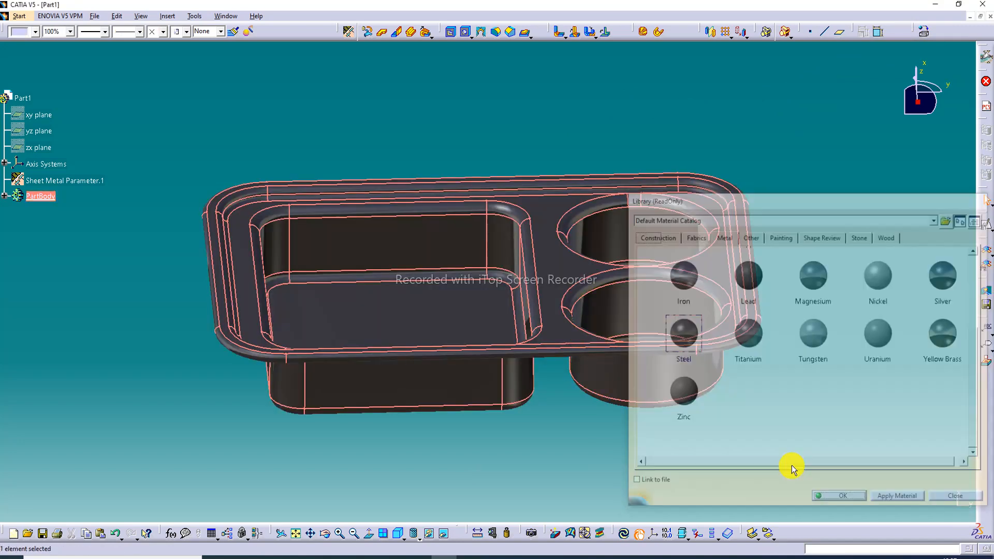
{"action": "left_click", "coordinate": [166, 228]}
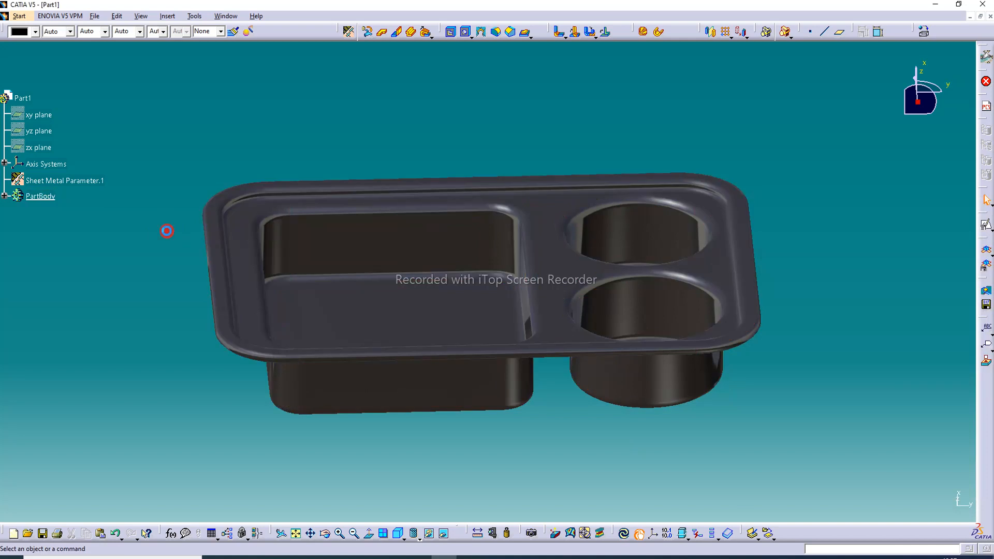
Set the Steel material's reflectivity to 1.00 and choose the predefined Meeting room environment as its reflection
{"action": "left_click", "coordinate": [6, 197]}
{"action": "right_click", "coordinate": [40, 214]}
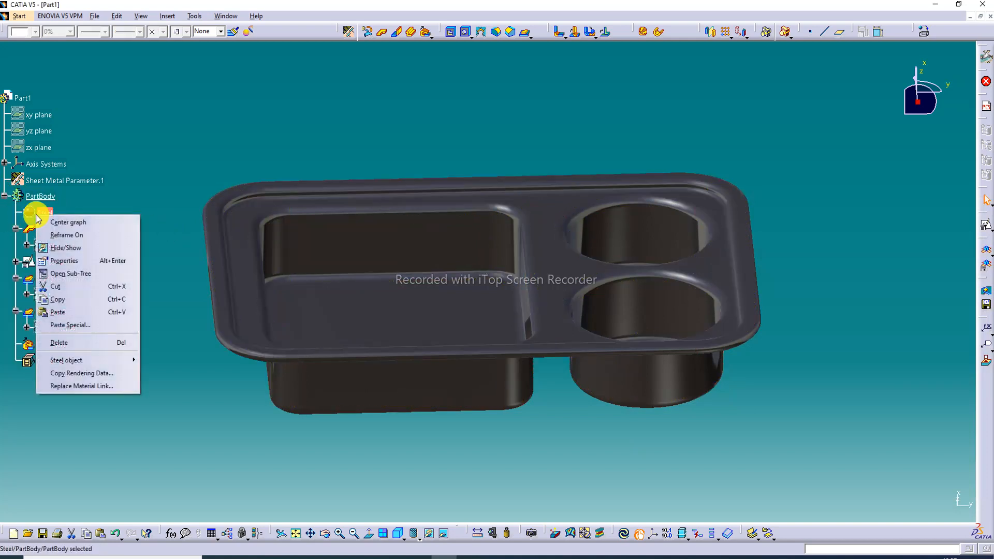
{"action": "left_click", "coordinate": [62, 262]}
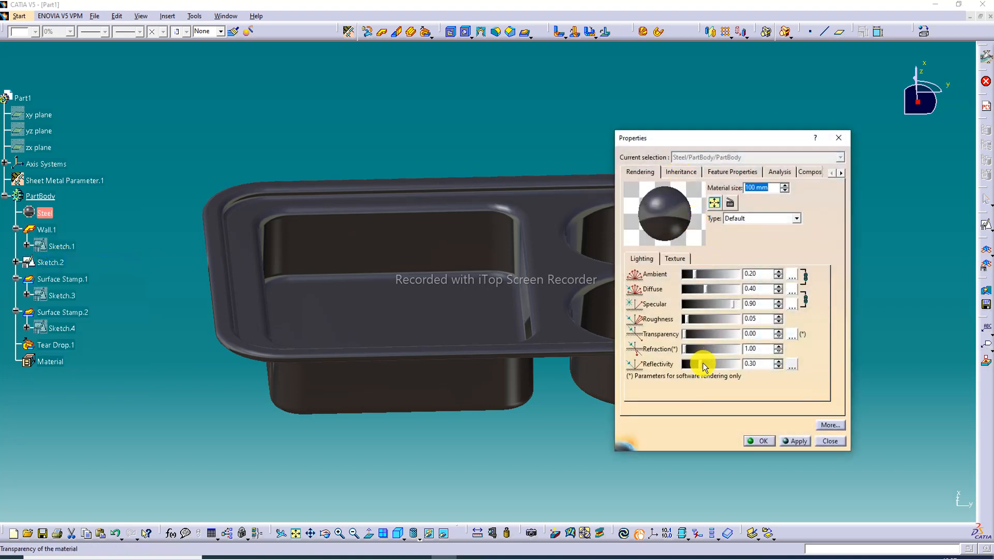
{"action": "left_click_drag", "start_coordinate": [705, 366], "coordinate": [749, 369]}
{"action": "left_click", "coordinate": [792, 365]}
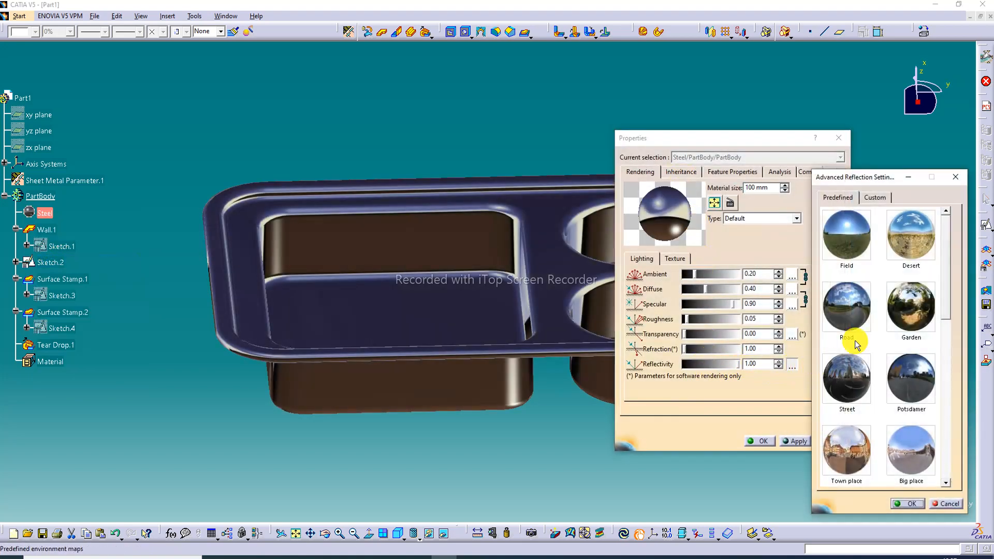
{"action": "scroll", "coordinate": [867, 321], "scroll_direction": "down", "scroll_amount": 5}
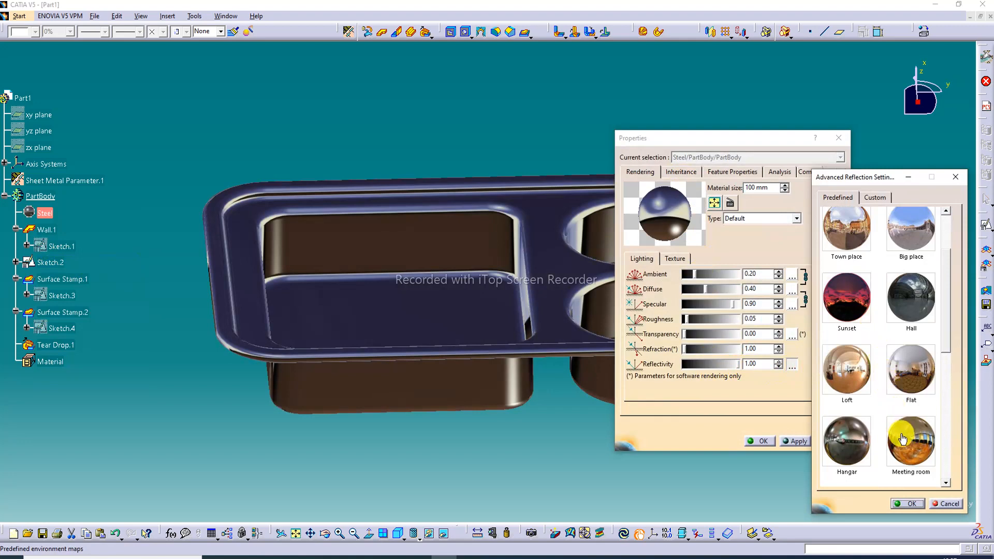
{"action": "left_click", "coordinate": [905, 440]}
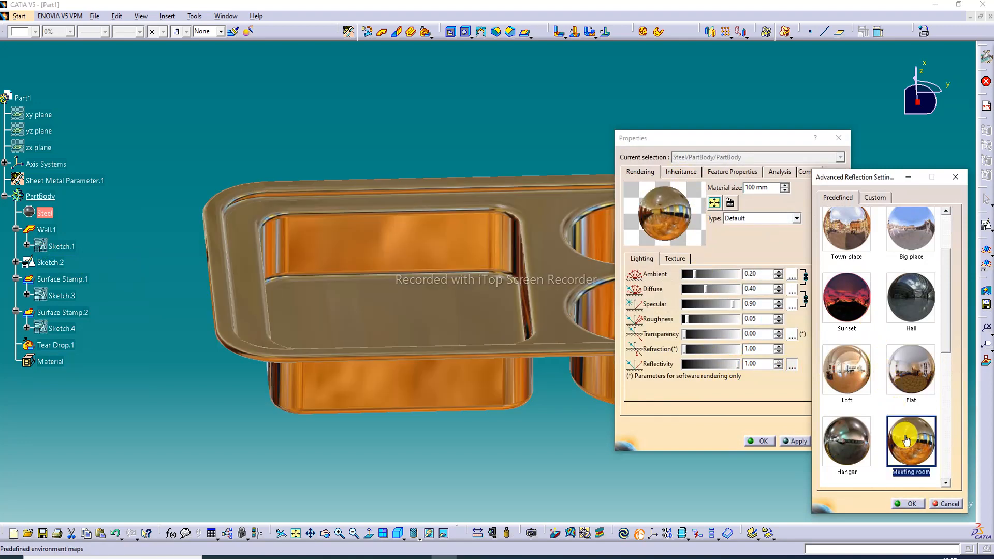
{"action": "left_click", "coordinate": [910, 504]}
{"action": "left_click", "coordinate": [759, 441]}
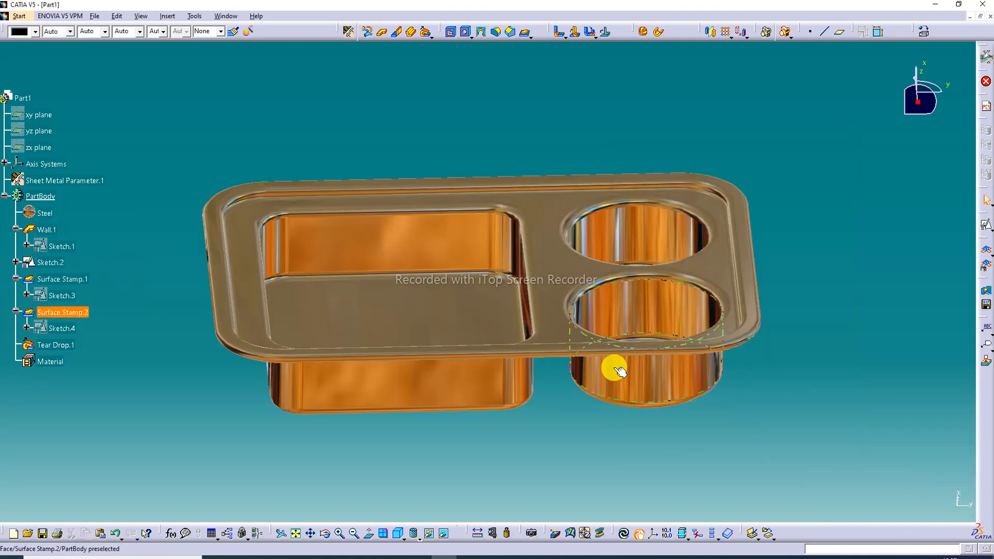
Examine the finished tray from several angles, including its underside and compartments in a four-viewport layout
{"action": "middle_click_drag", "start_coordinate": [479, 306], "coordinate": [381, 290]}
{"action": "scroll", "coordinate": [117, 281], "scroll_direction": "down", "scroll_amount": 1}
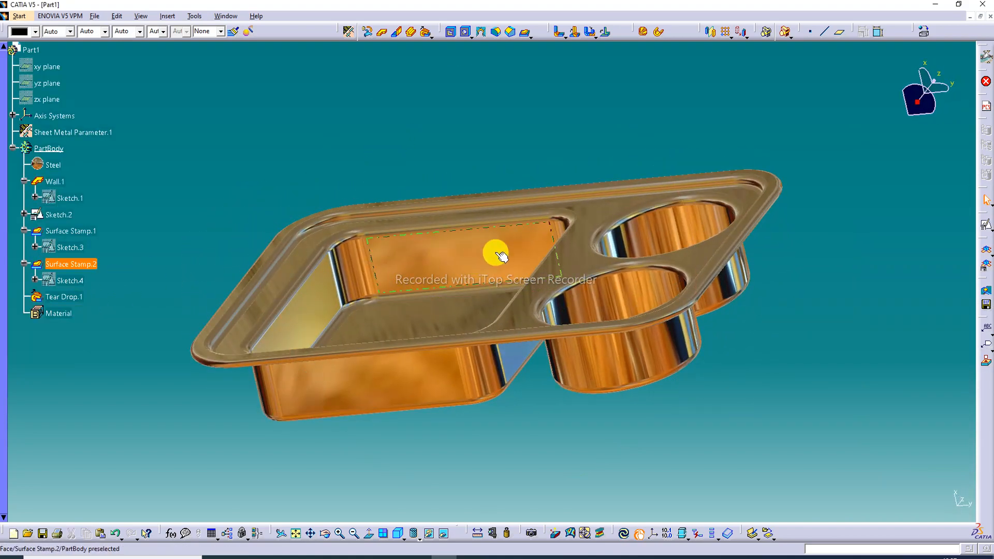
{"action": "middle_click_drag", "start_coordinate": [557, 266], "coordinate": [572, 334]}
{"action": "middle_click_drag", "start_coordinate": [459, 329], "coordinate": [489, 303]}
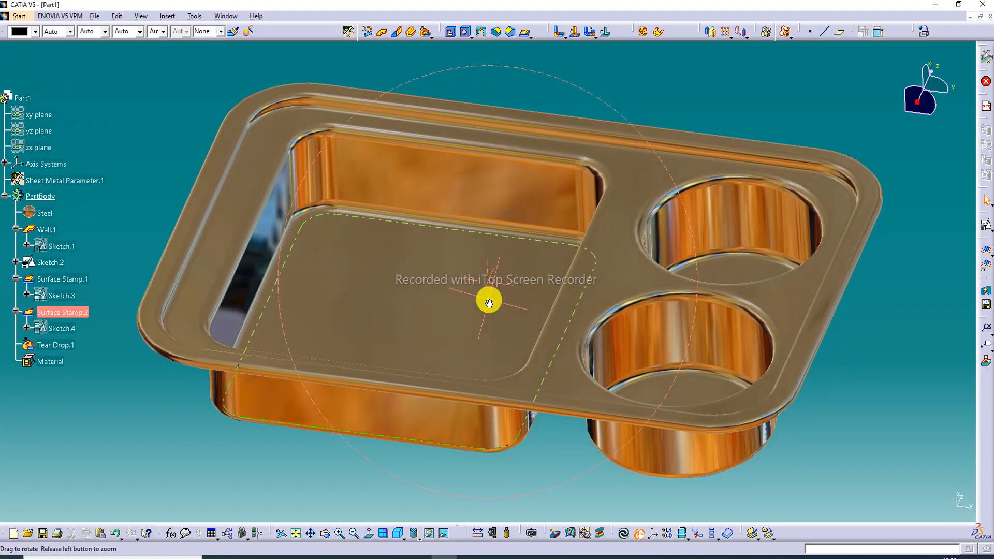
{"action": "left_click", "coordinate": [385, 535]}
{"action": "middle_click_drag", "start_coordinate": [710, 160], "coordinate": [808, 312]}
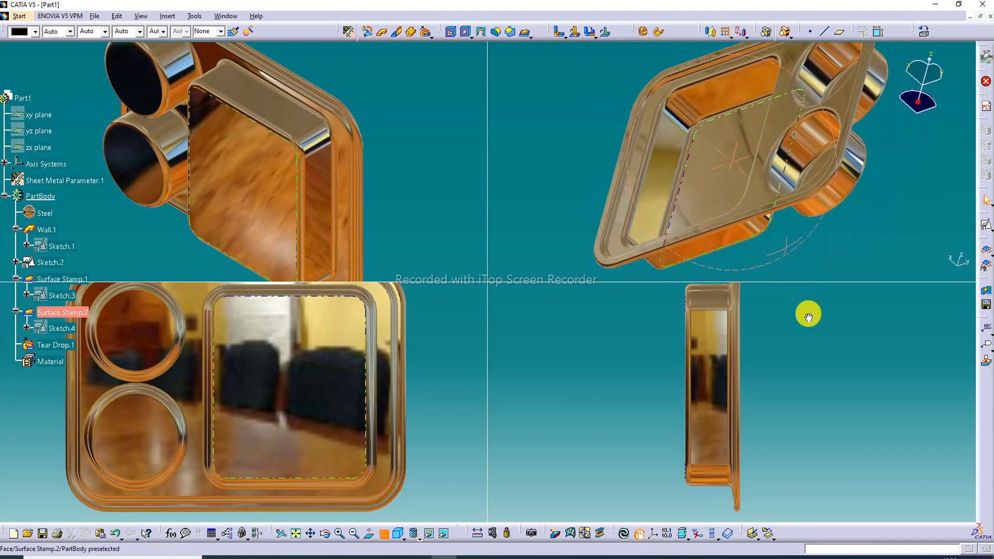
{"action": "middle_click_drag", "start_coordinate": [855, 80], "coordinate": [792, 301]}
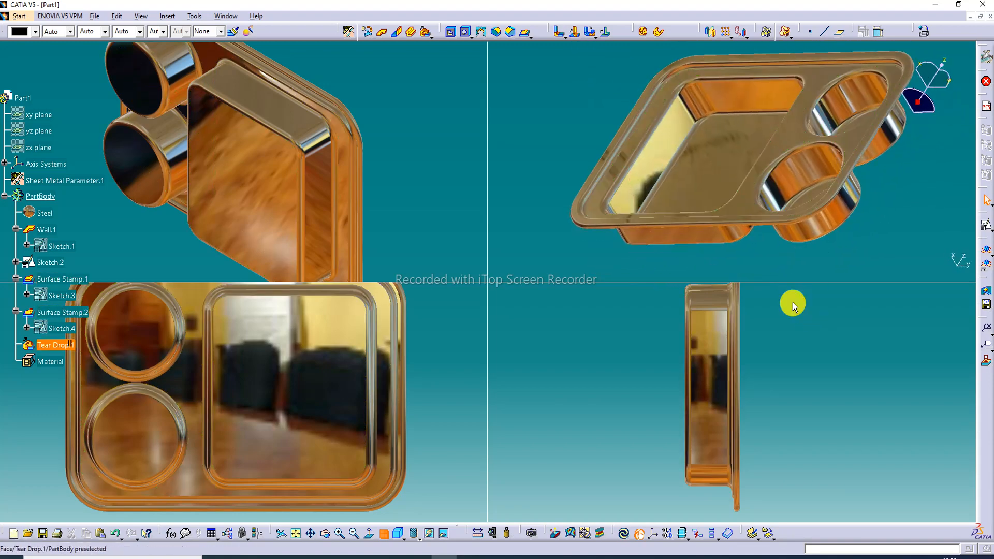
{"action": "middle_click_drag", "start_coordinate": [712, 455], "coordinate": [632, 408]}
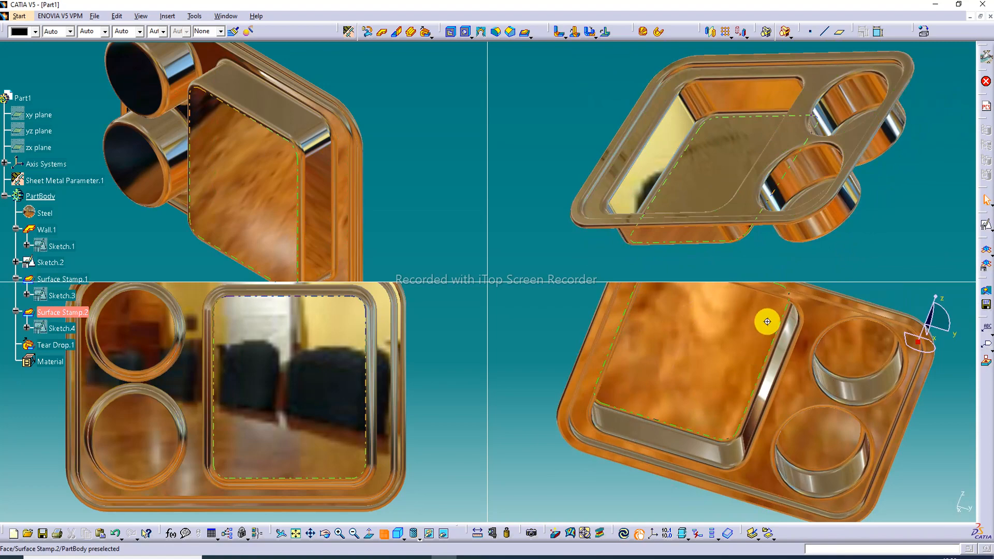
{"action": "middle_click_drag", "start_coordinate": [766, 322], "coordinate": [754, 271]}
{"action": "middle_click_drag", "start_coordinate": [358, 337], "coordinate": [337, 326]}
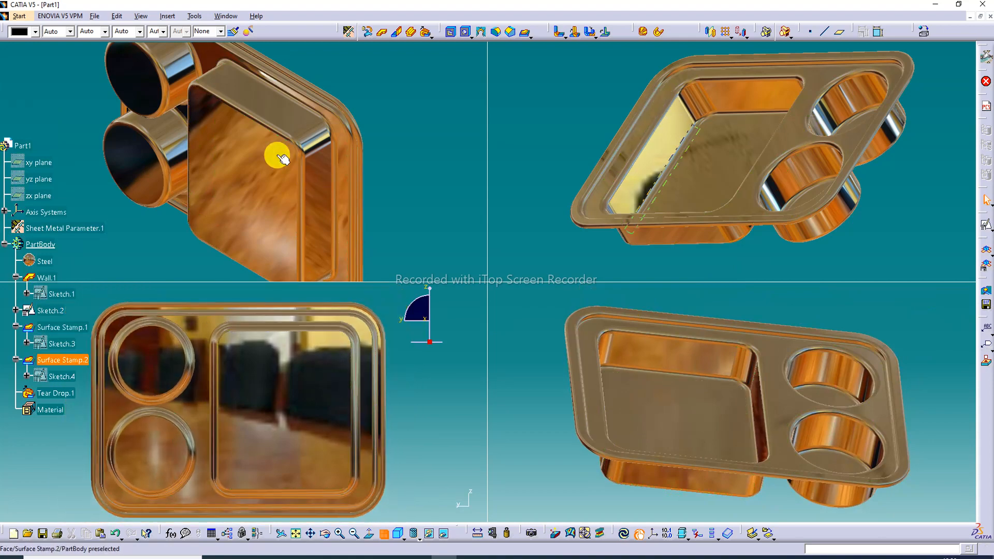
{"action": "middle_click_drag", "start_coordinate": [179, 108], "coordinate": [269, 178], "text": "ctrl"}
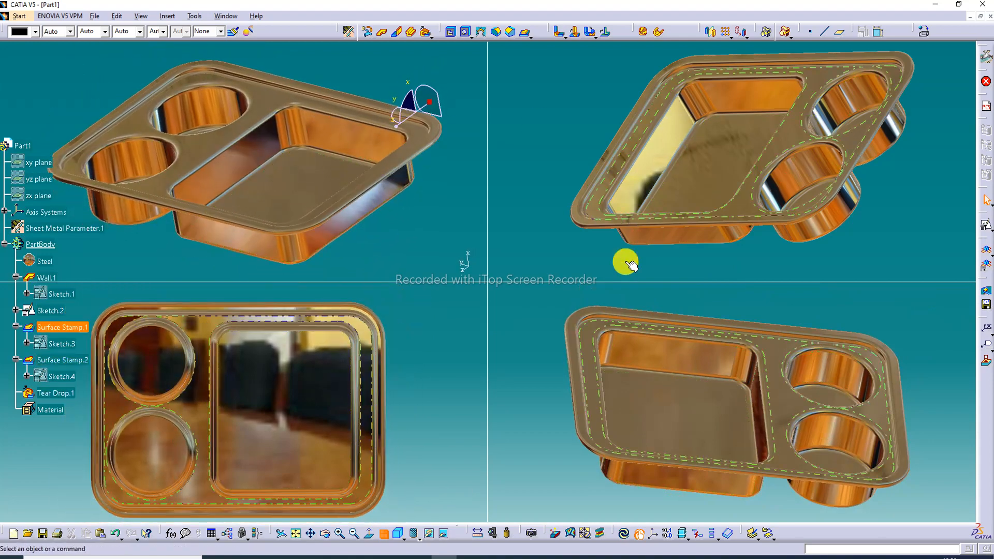
Return to a single viewport and inspect the tray's compartments and rolled rim from different angles
{"action": "left_click", "coordinate": [383, 536]}
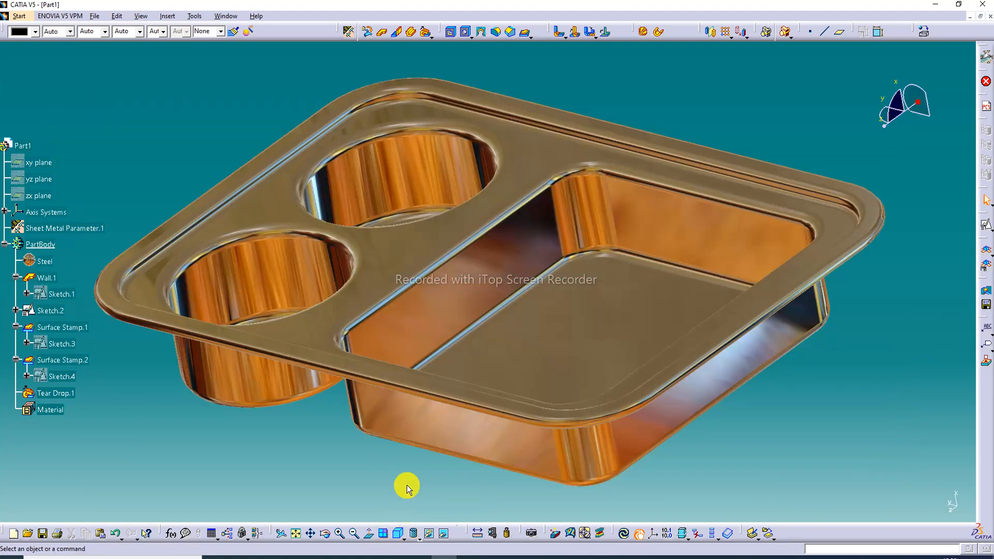
{"action": "middle_click_drag", "start_coordinate": [610, 304], "coordinate": [685, 273], "text": "ctrl"}
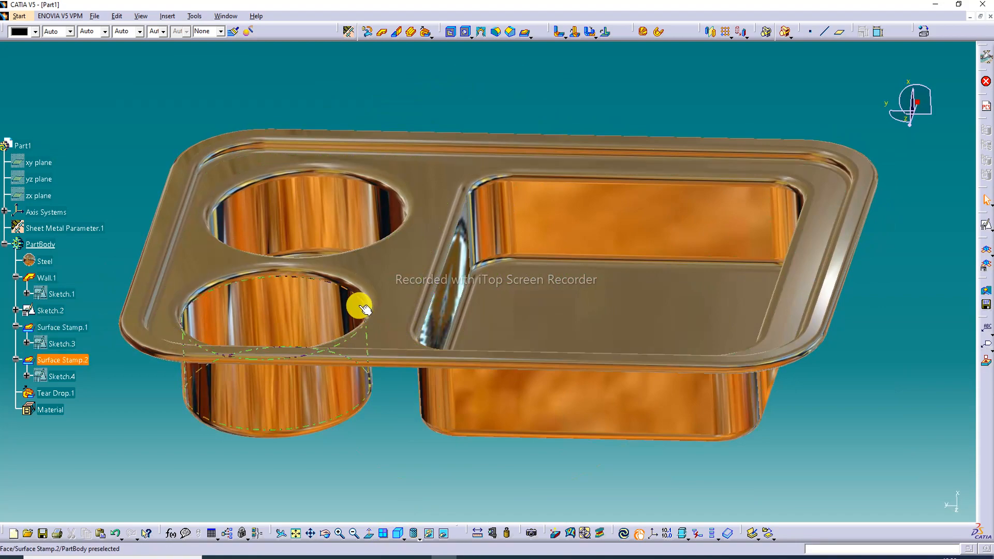
{"action": "middle_click_drag", "start_coordinate": [360, 310], "coordinate": [574, 343], "text": "ctrl"}
{"action": "scroll", "coordinate": [67, 249], "scroll_direction": "down", "scroll_amount": 2}
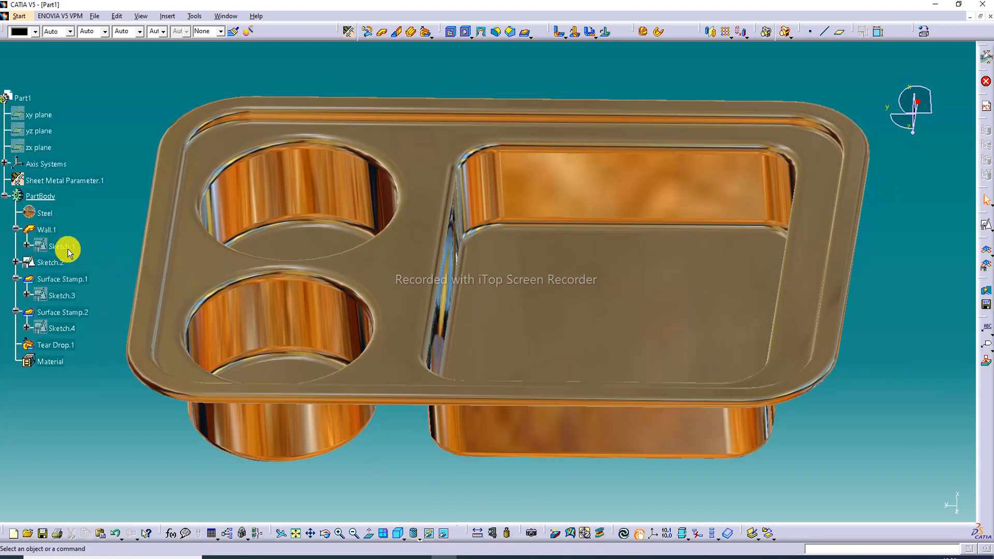
{"action": "middle_click_drag", "start_coordinate": [608, 204], "coordinate": [641, 224], "text": "ctrl"}
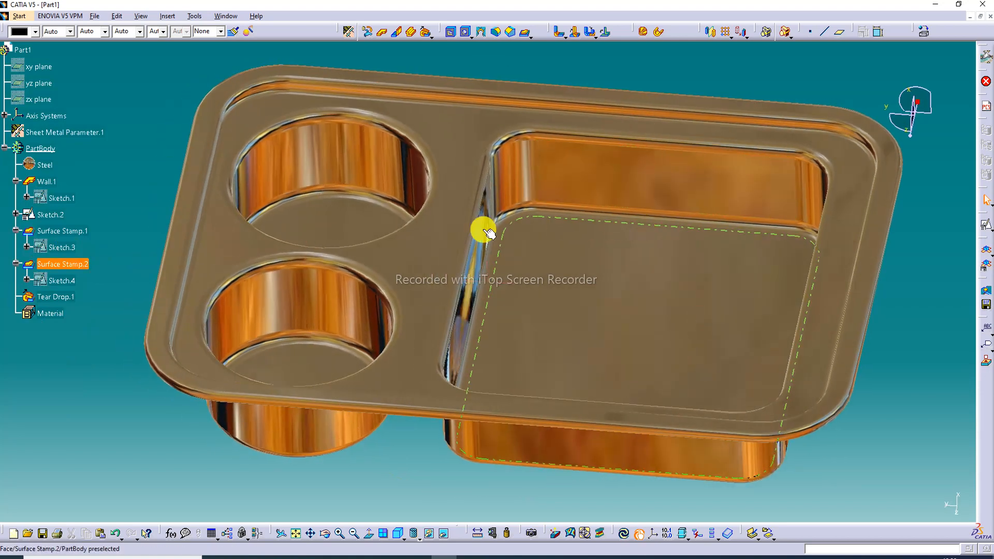
{"action": "middle_click_drag", "start_coordinate": [199, 266], "coordinate": [455, 311], "text": "ctrl"}
{"action": "middle_click_drag", "start_coordinate": [516, 287], "coordinate": [484, 289], "text": "ctrl"}
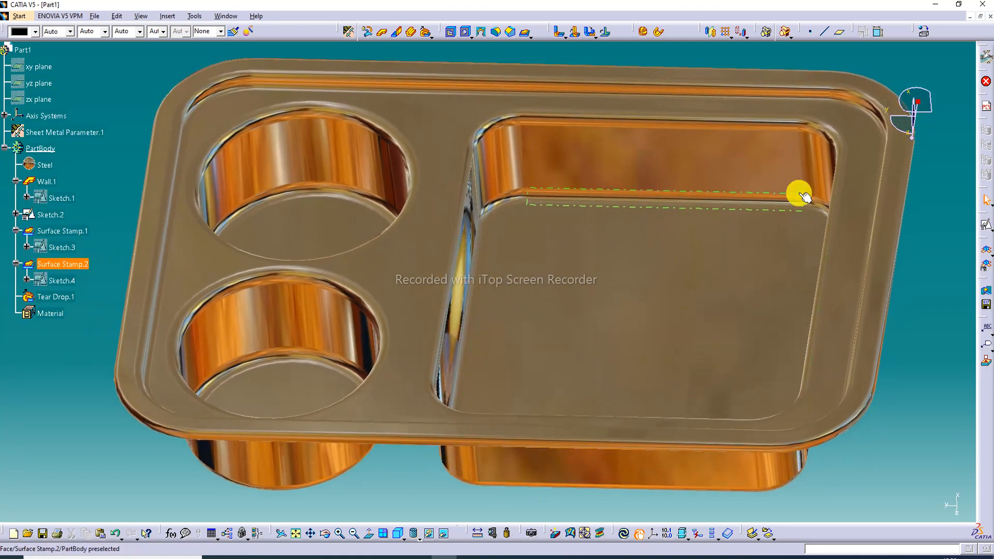
{"action": "middle_click_drag", "start_coordinate": [702, 269], "coordinate": [702, 245]}
{"action": "middle_click_drag", "start_coordinate": [808, 252], "coordinate": [805, 280], "text": "ctrl"}
{"action": "middle_click_drag", "start_coordinate": [428, 250], "coordinate": [424, 195], "text": "ctrl"}
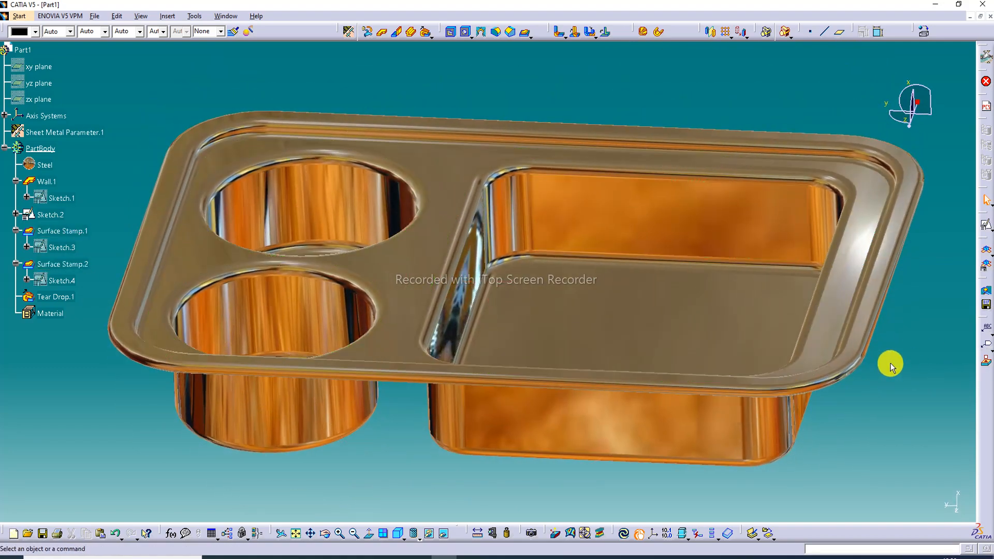